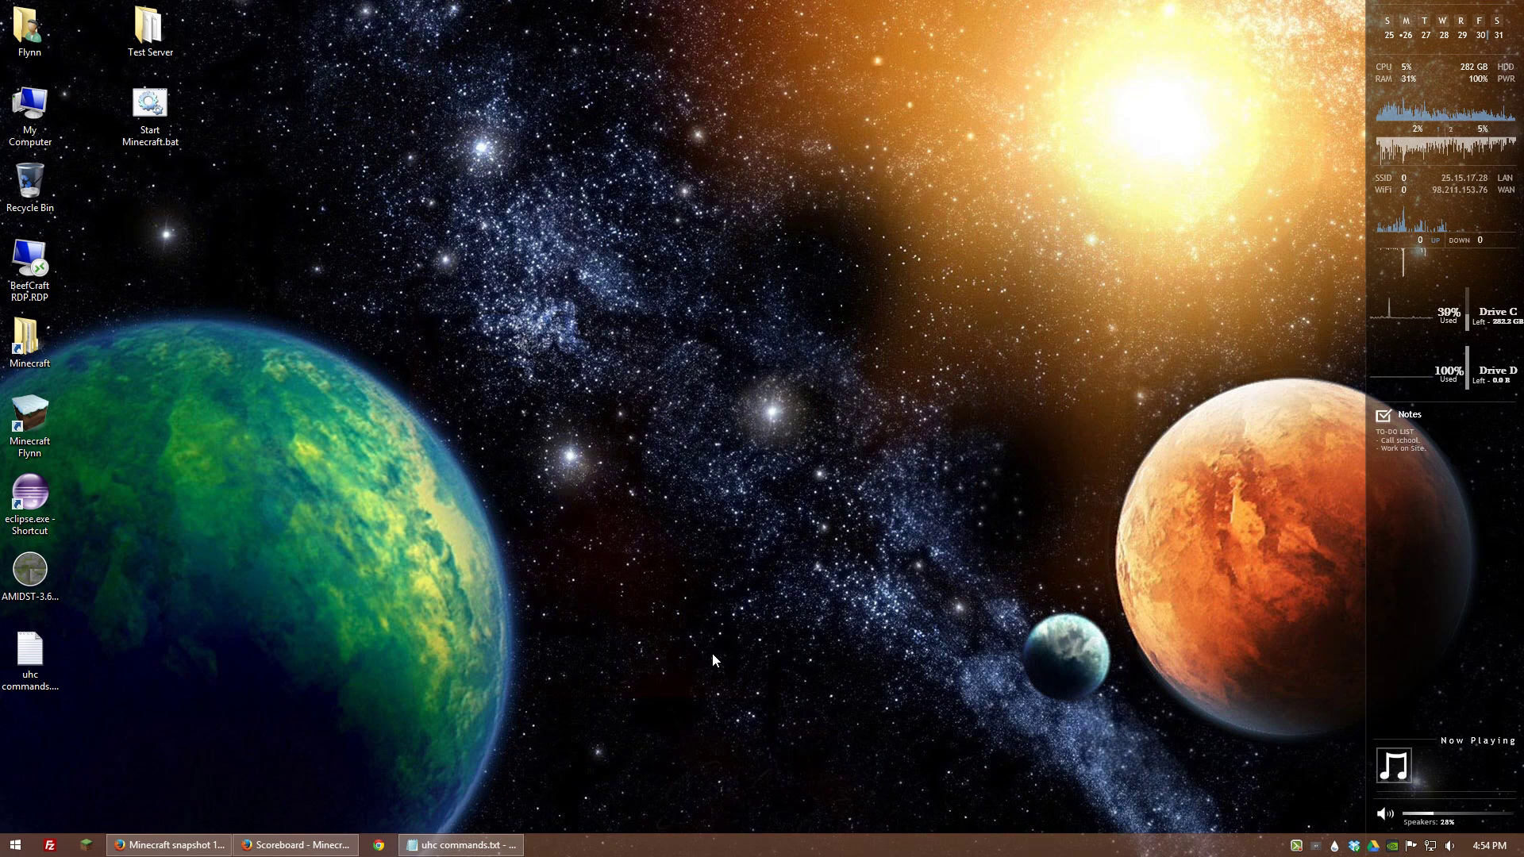
Step: Make a new folder on the desktop and name it 'uhc'
right_click(495, 317)
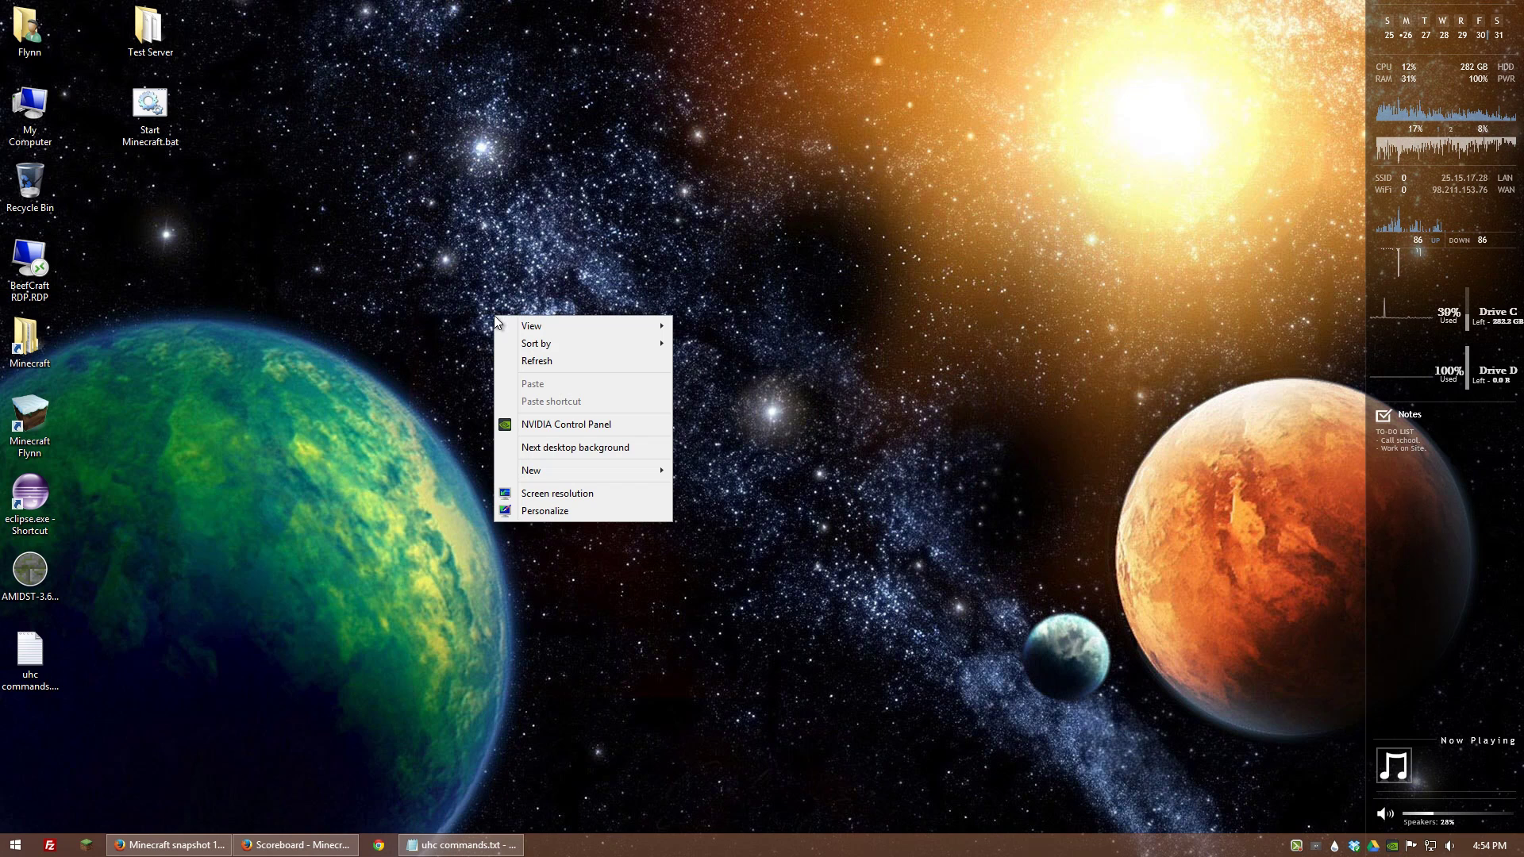
mouse_move(559, 470)
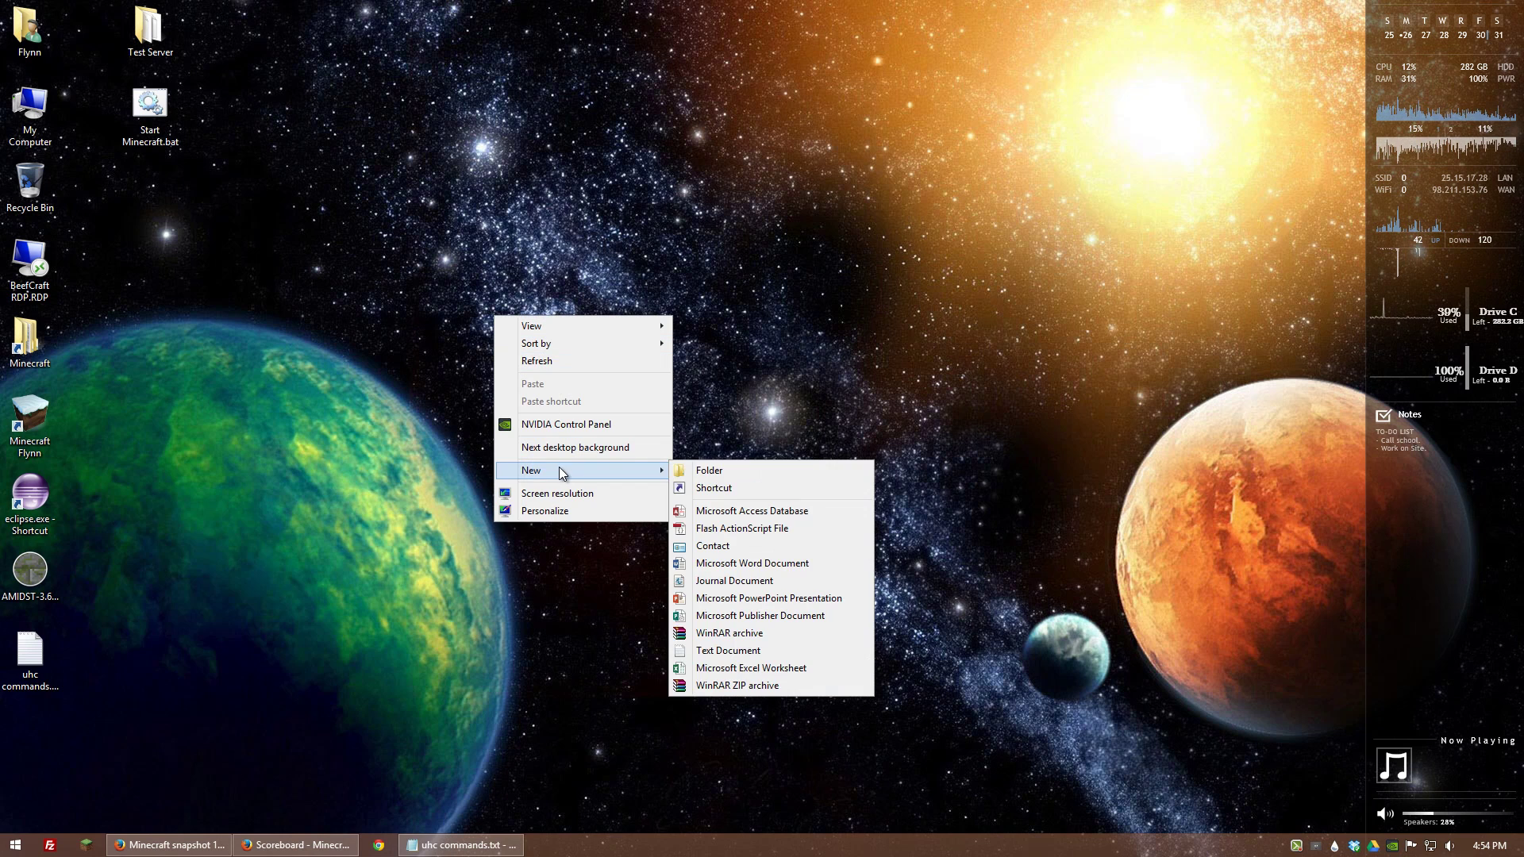
click(708, 473)
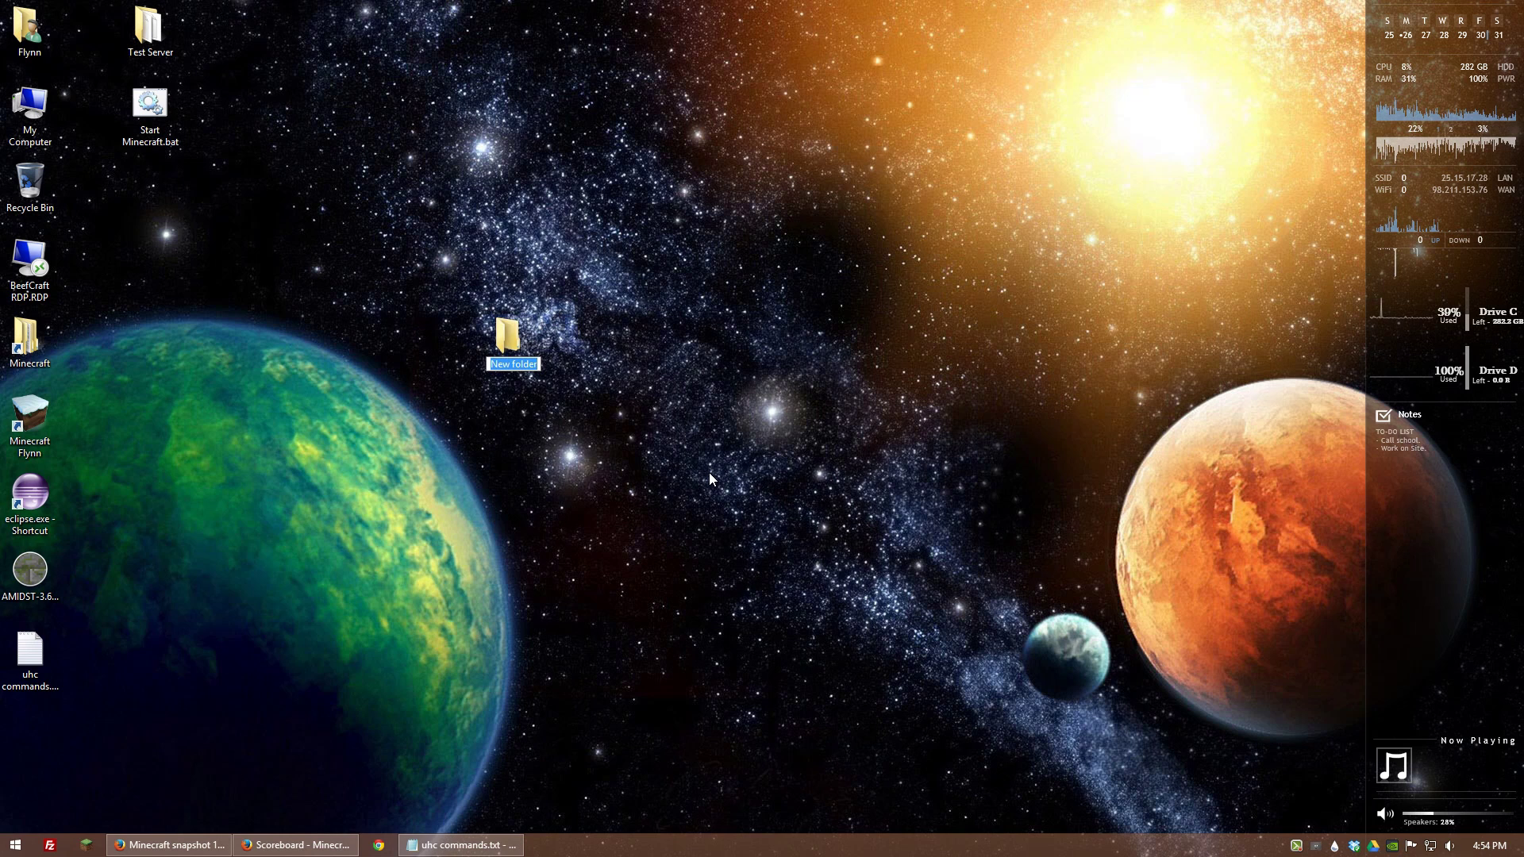
text(uhc)
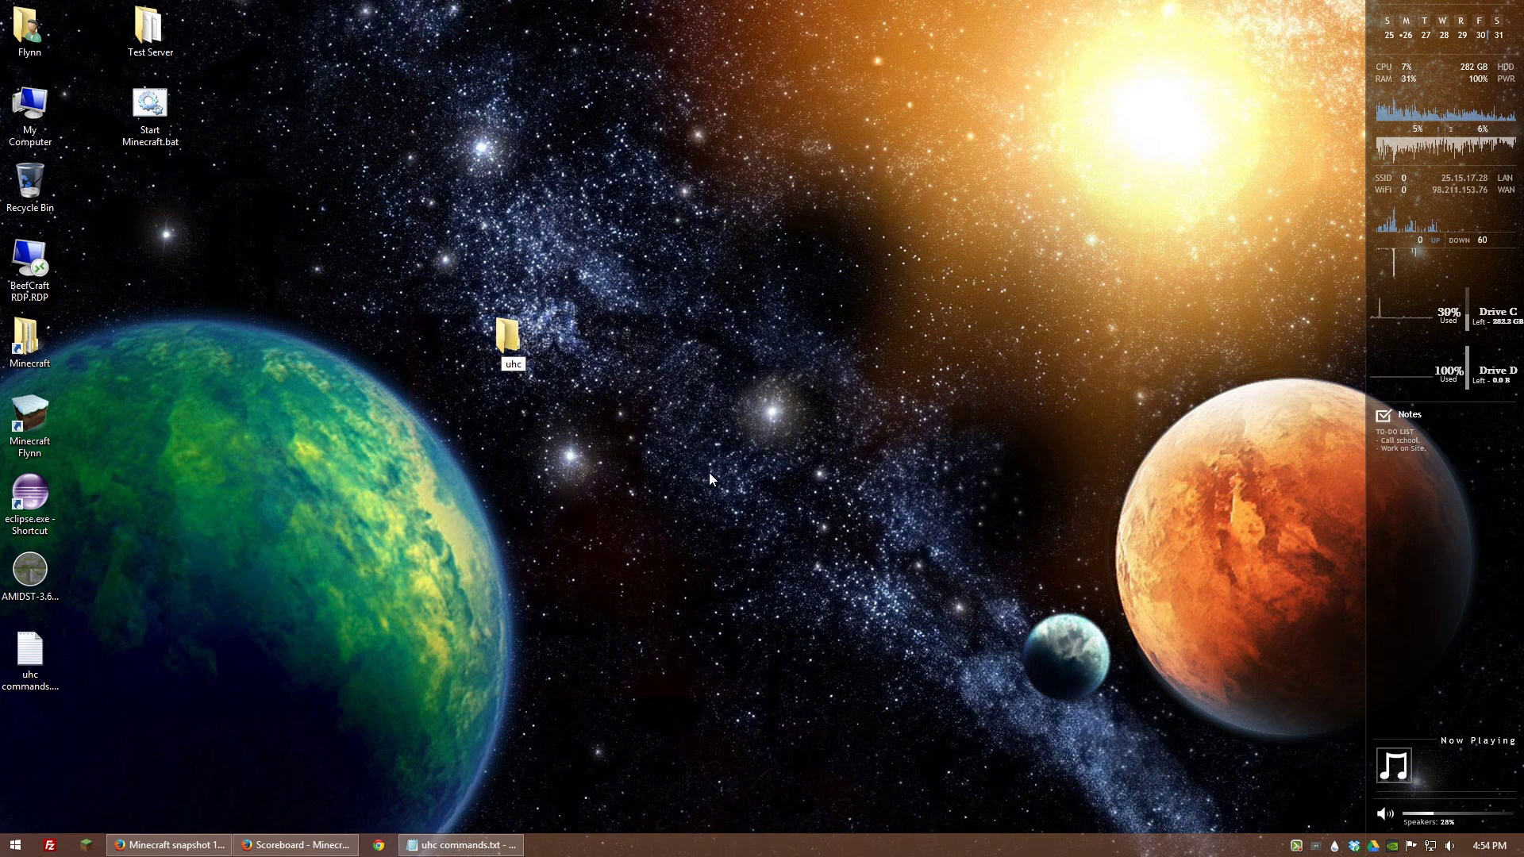
key(Return)
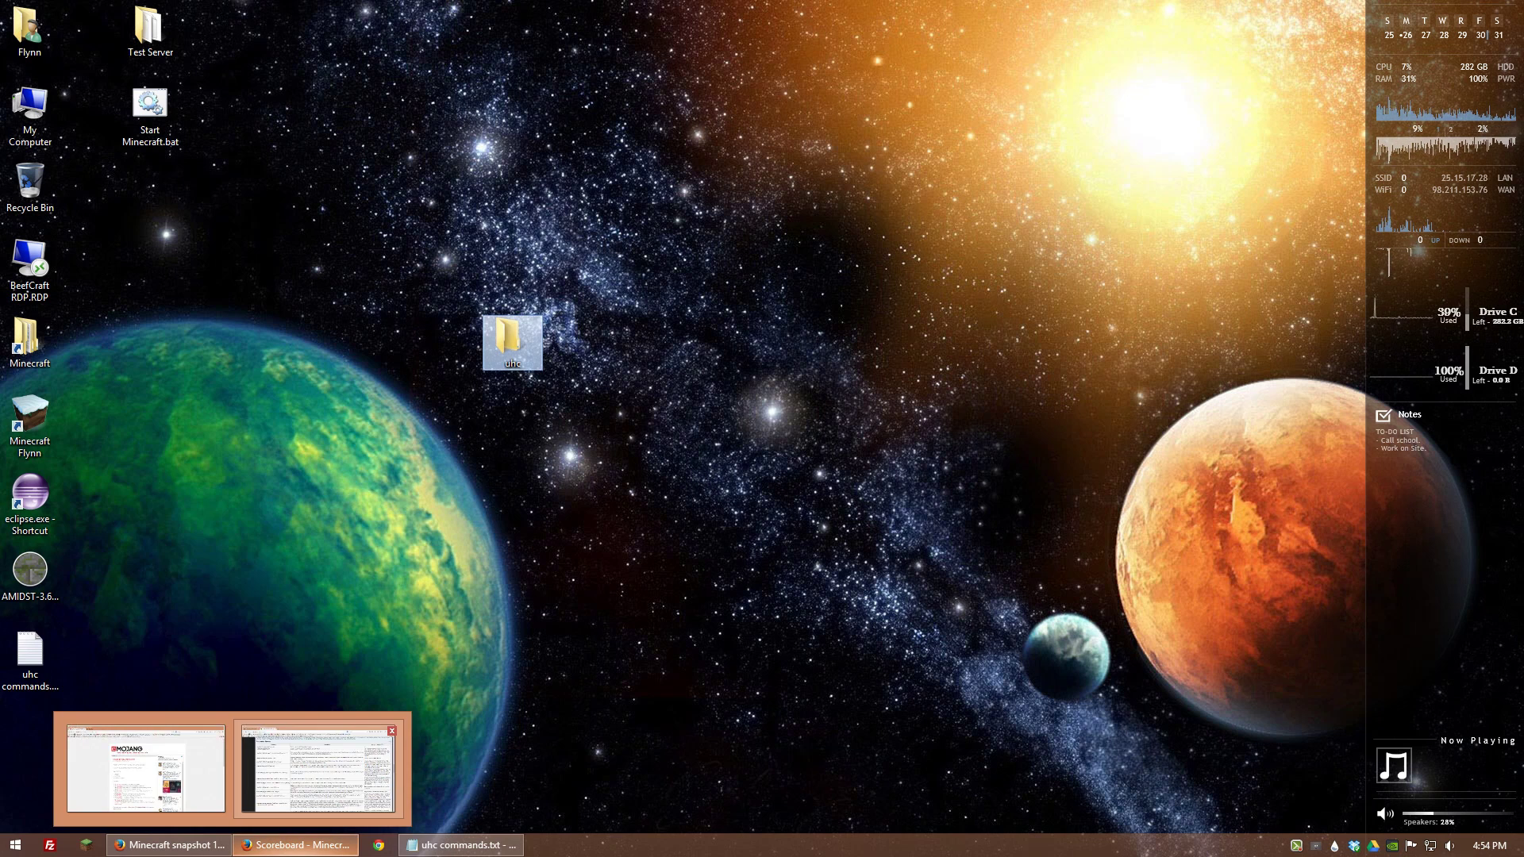
Step: Bring Firefox back and go to the snapshot 14w21b blog post's download links
click(149, 848)
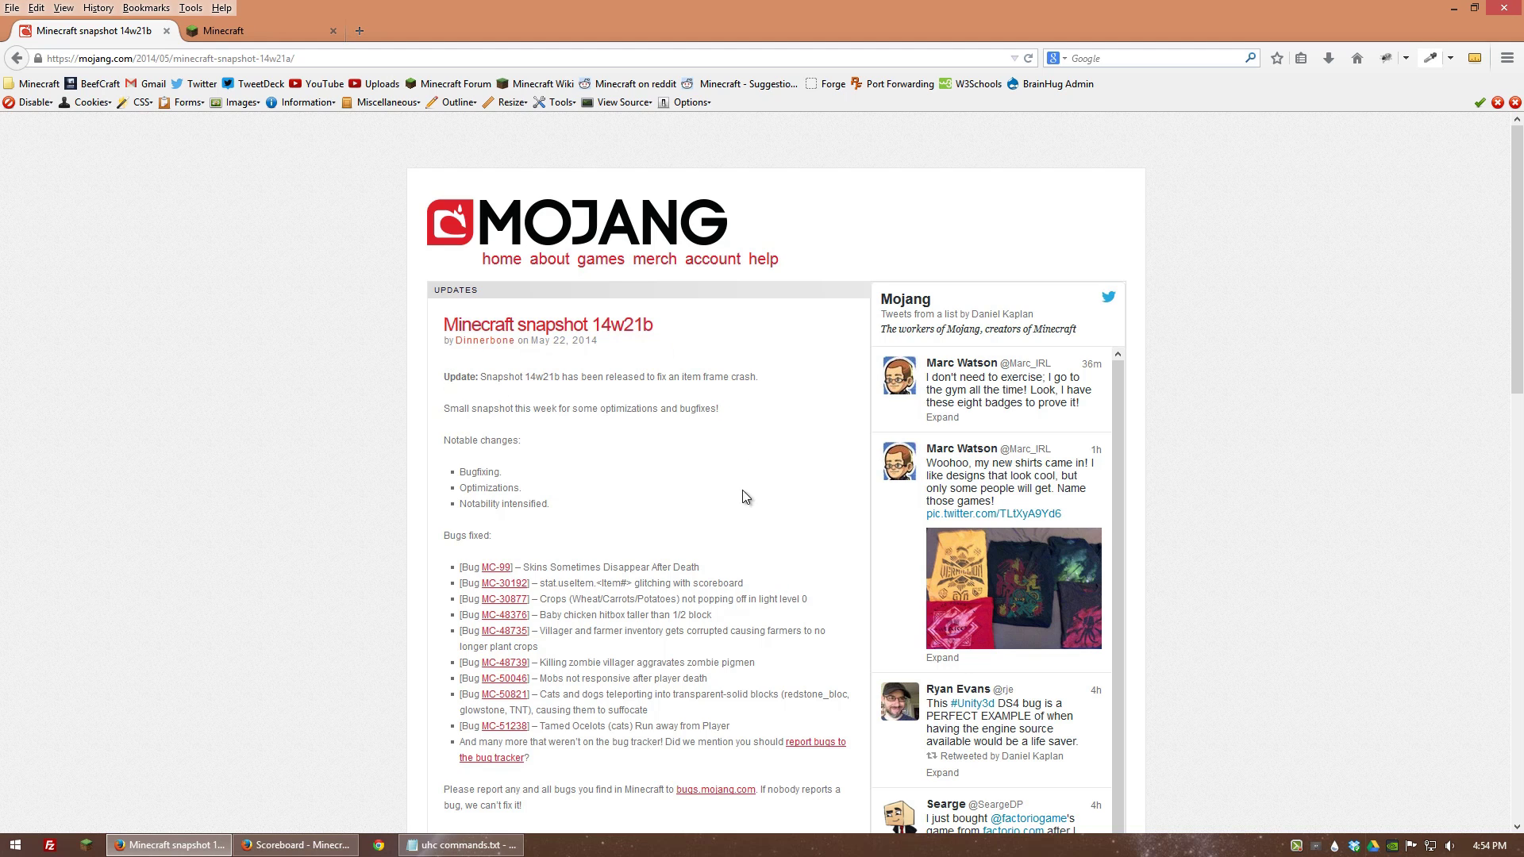
click(262, 36)
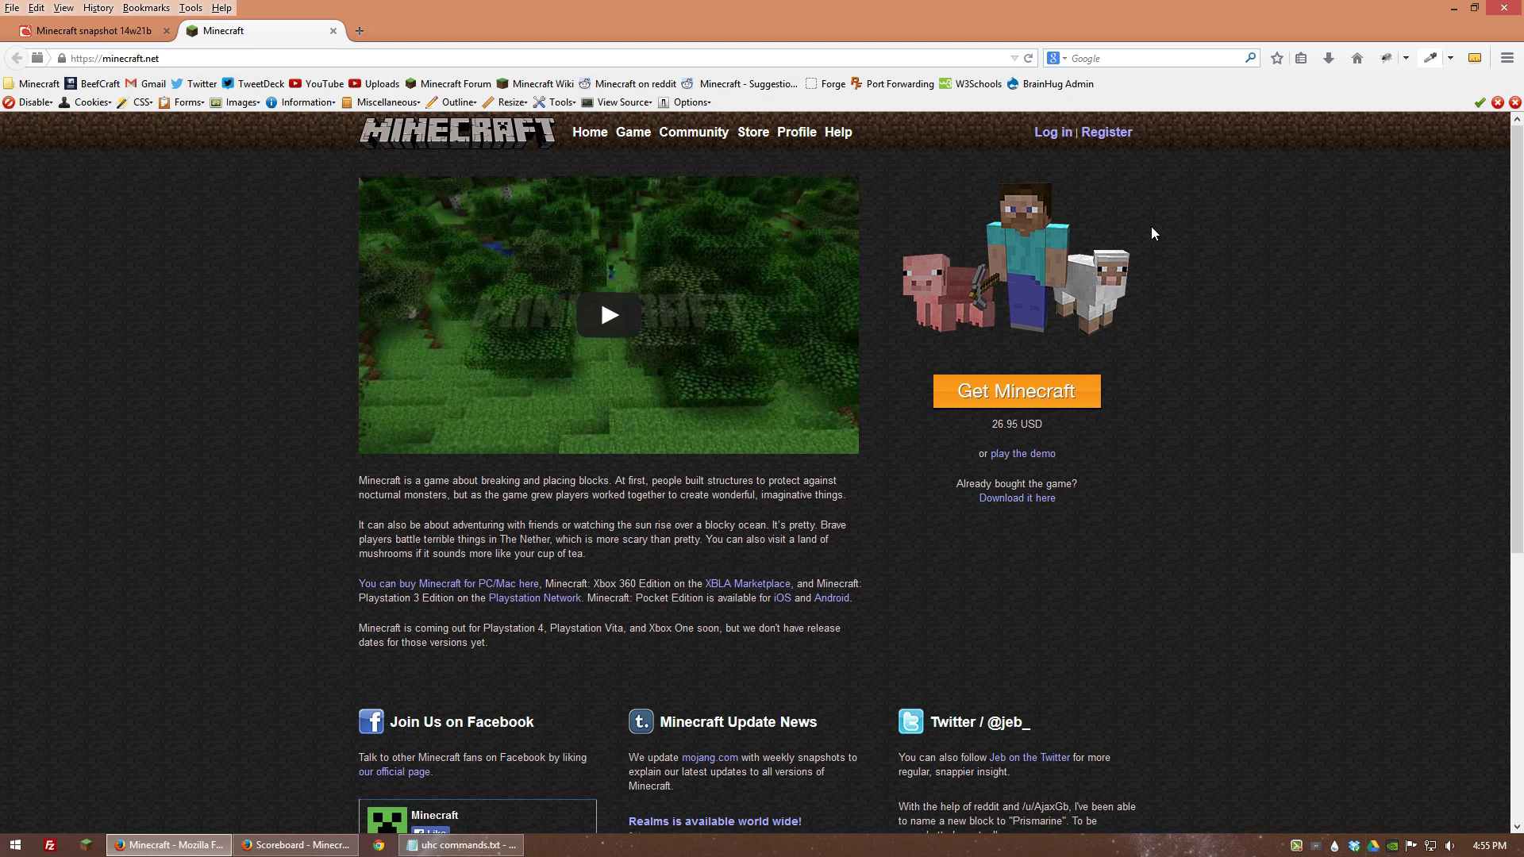
click(1019, 506)
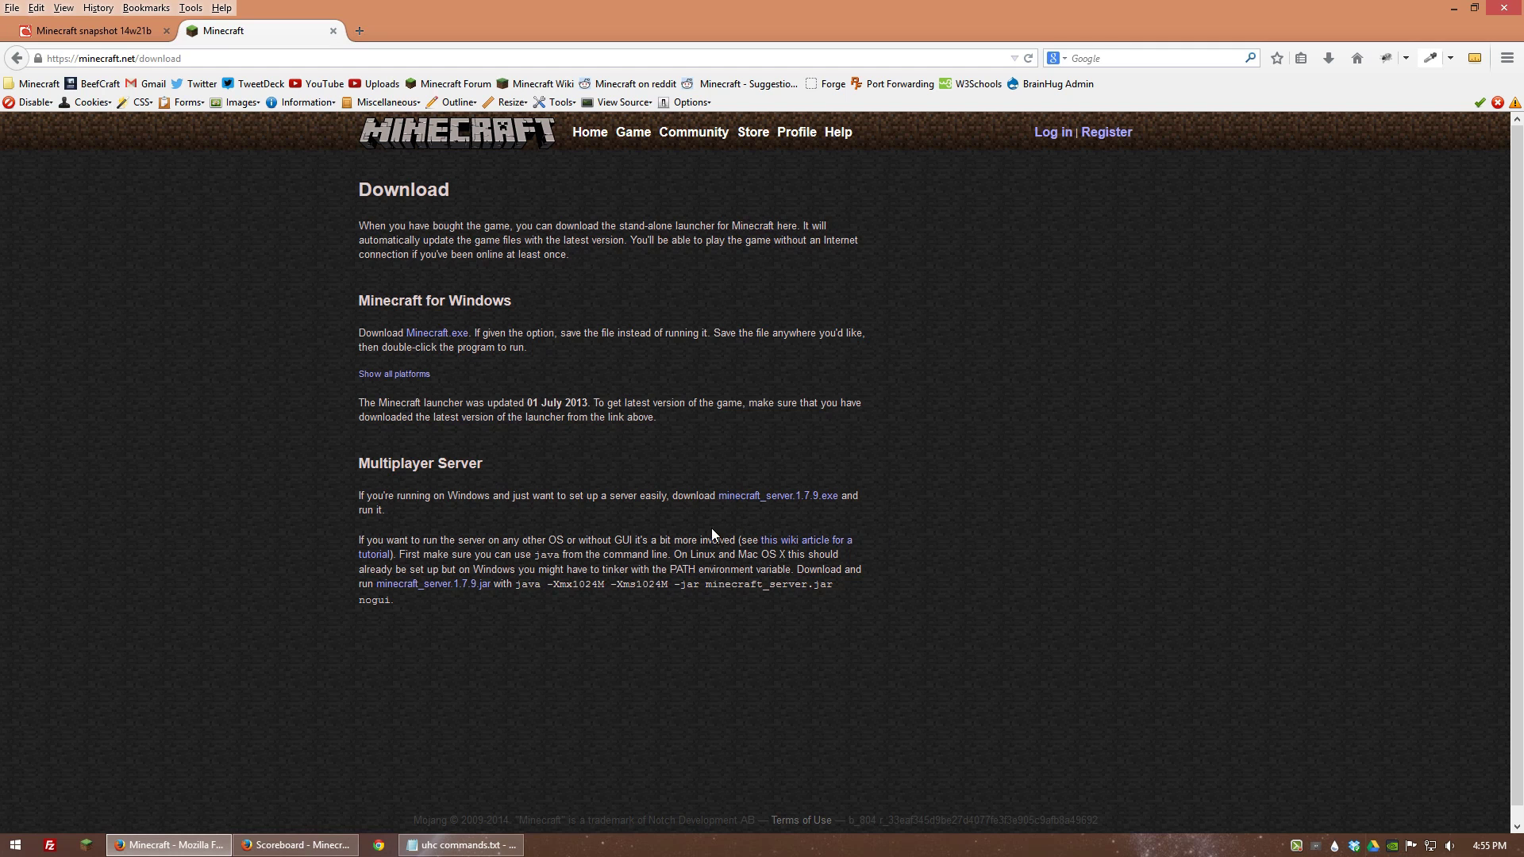
click(109, 31)
scroll(680, 408, down, 5)
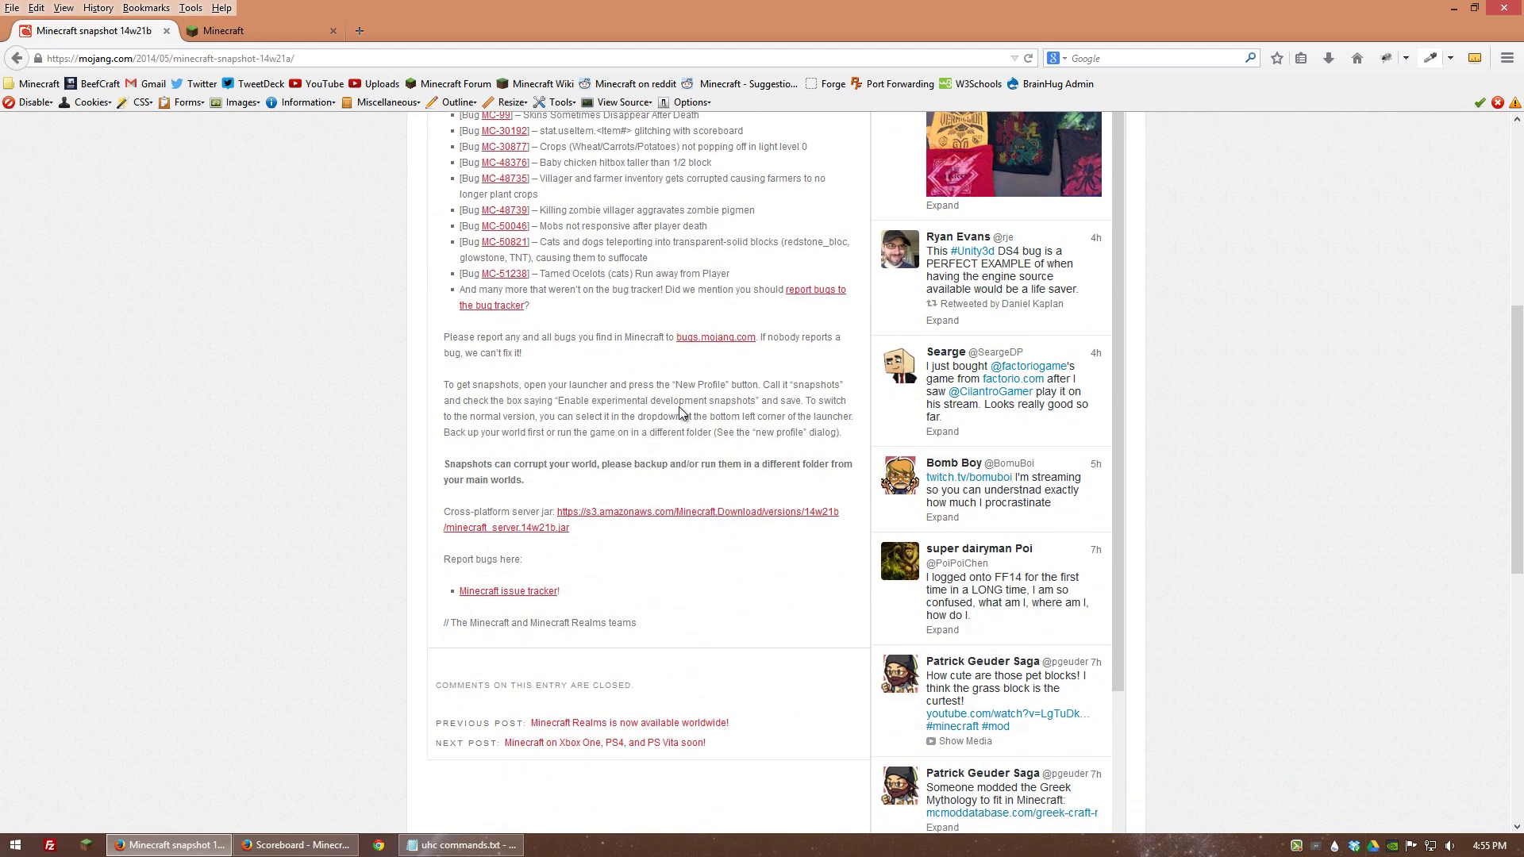
Step: Save the cross-platform server jar minecraft_server.14w21b.jar to the Desktop and minimise Firefox
click(616, 517)
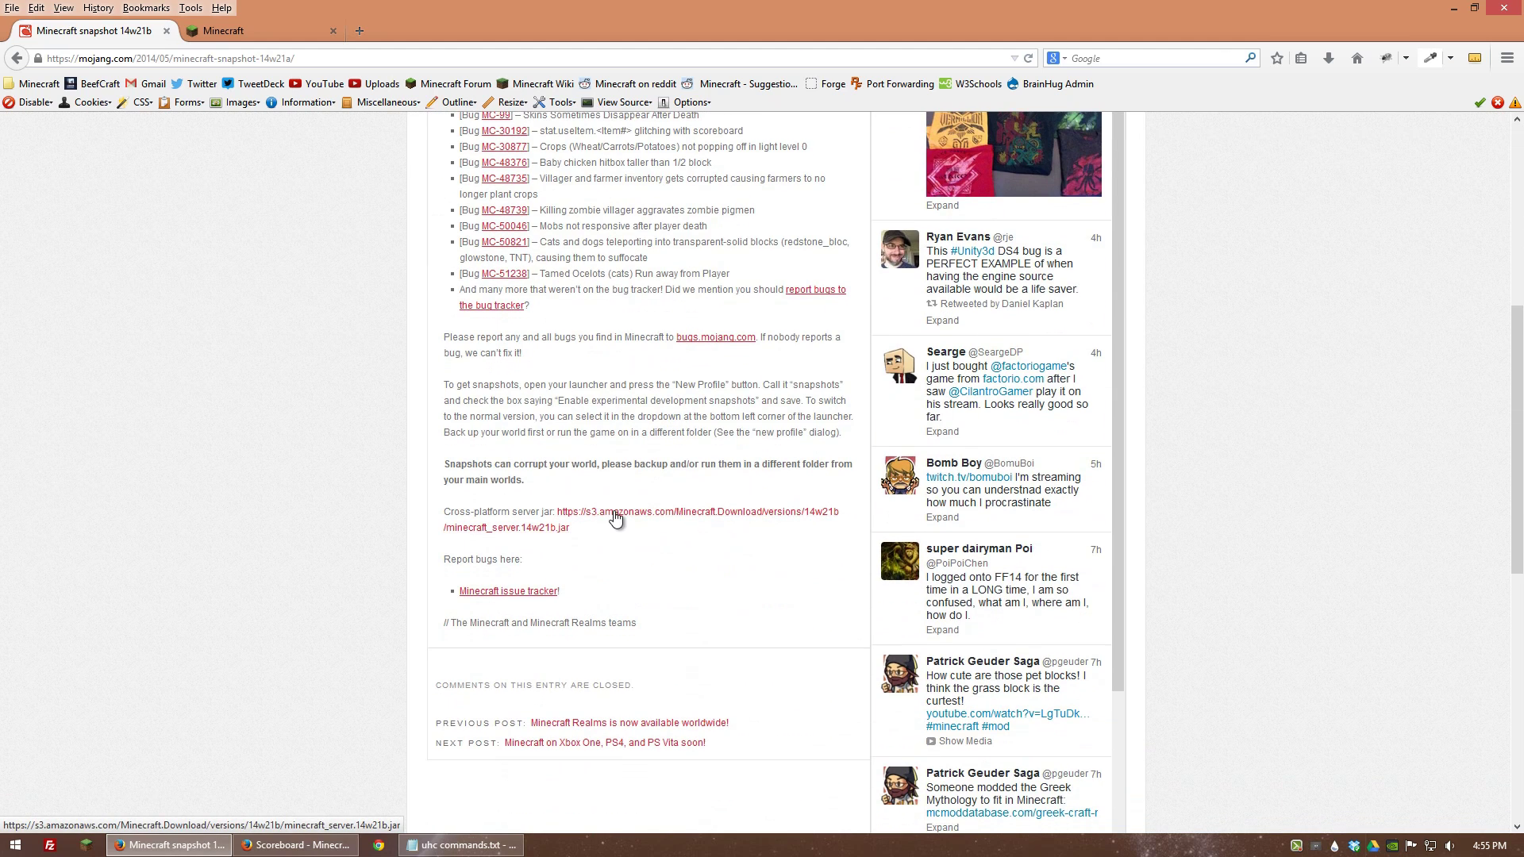
click(1219, 427)
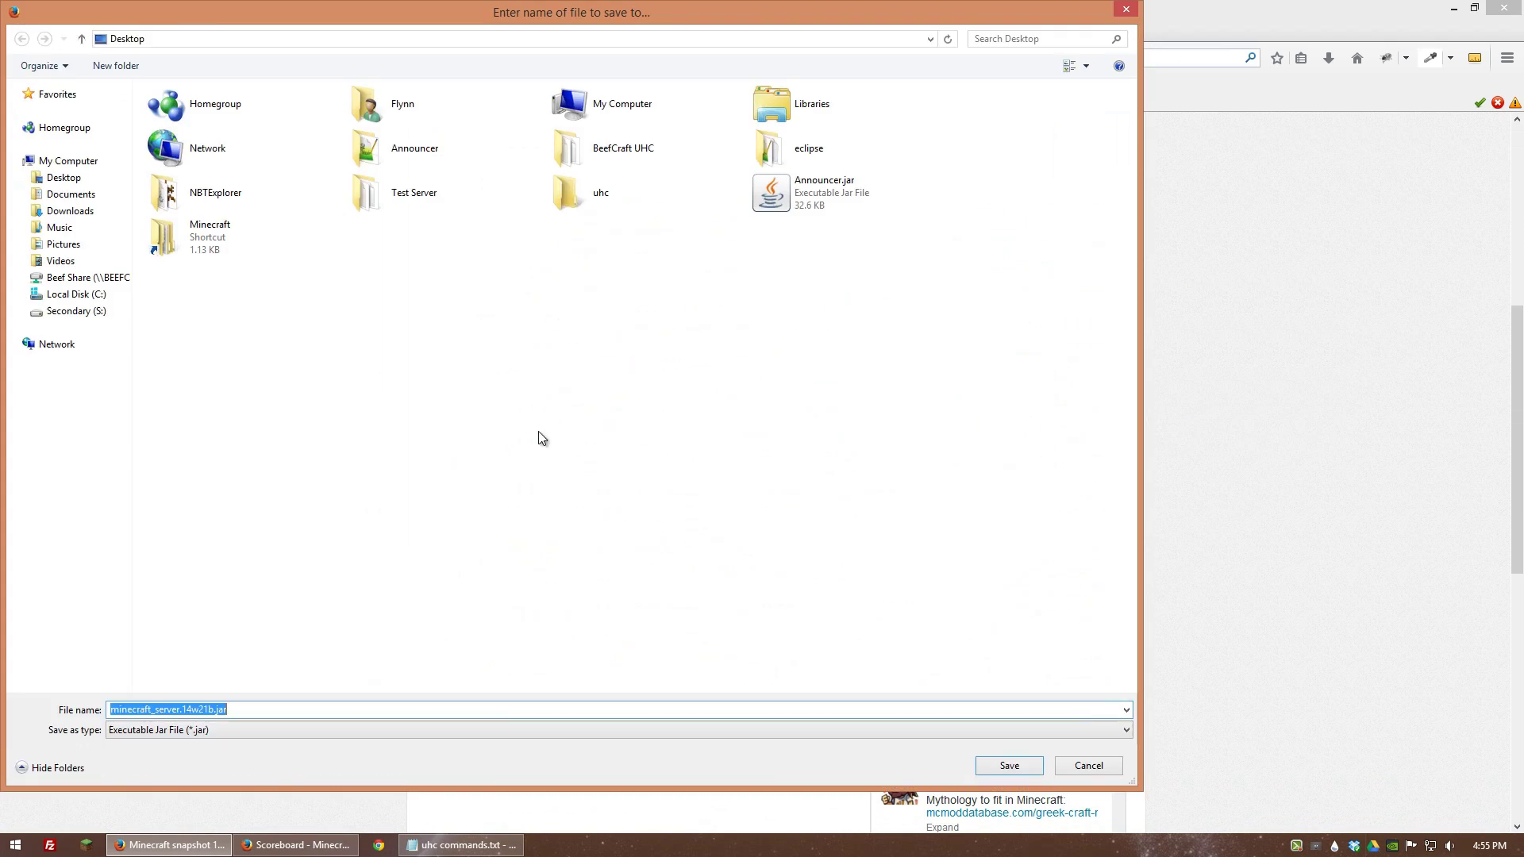
click(990, 770)
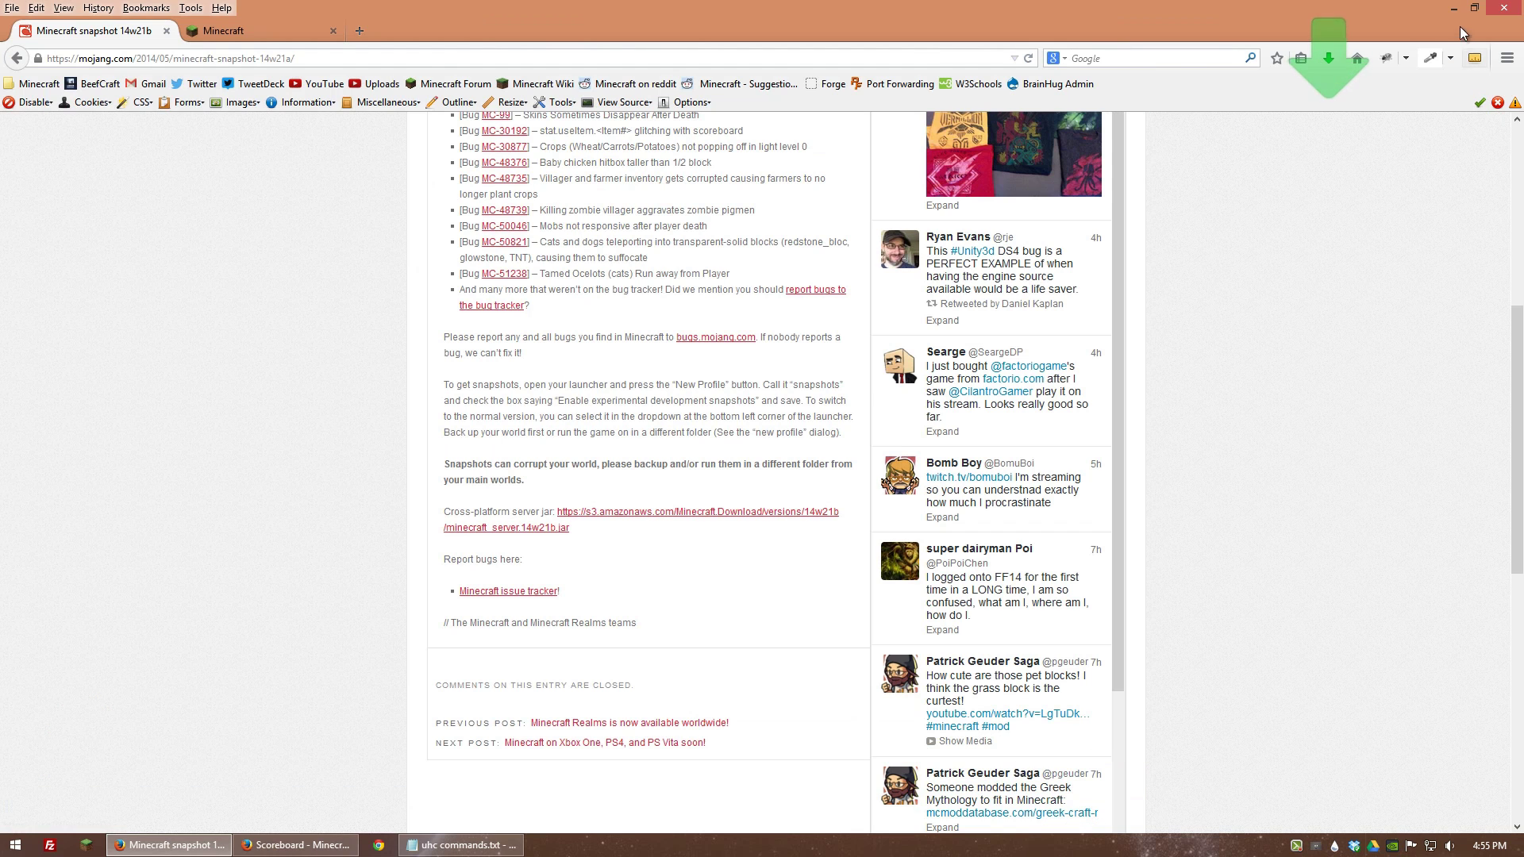
click(1453, 10)
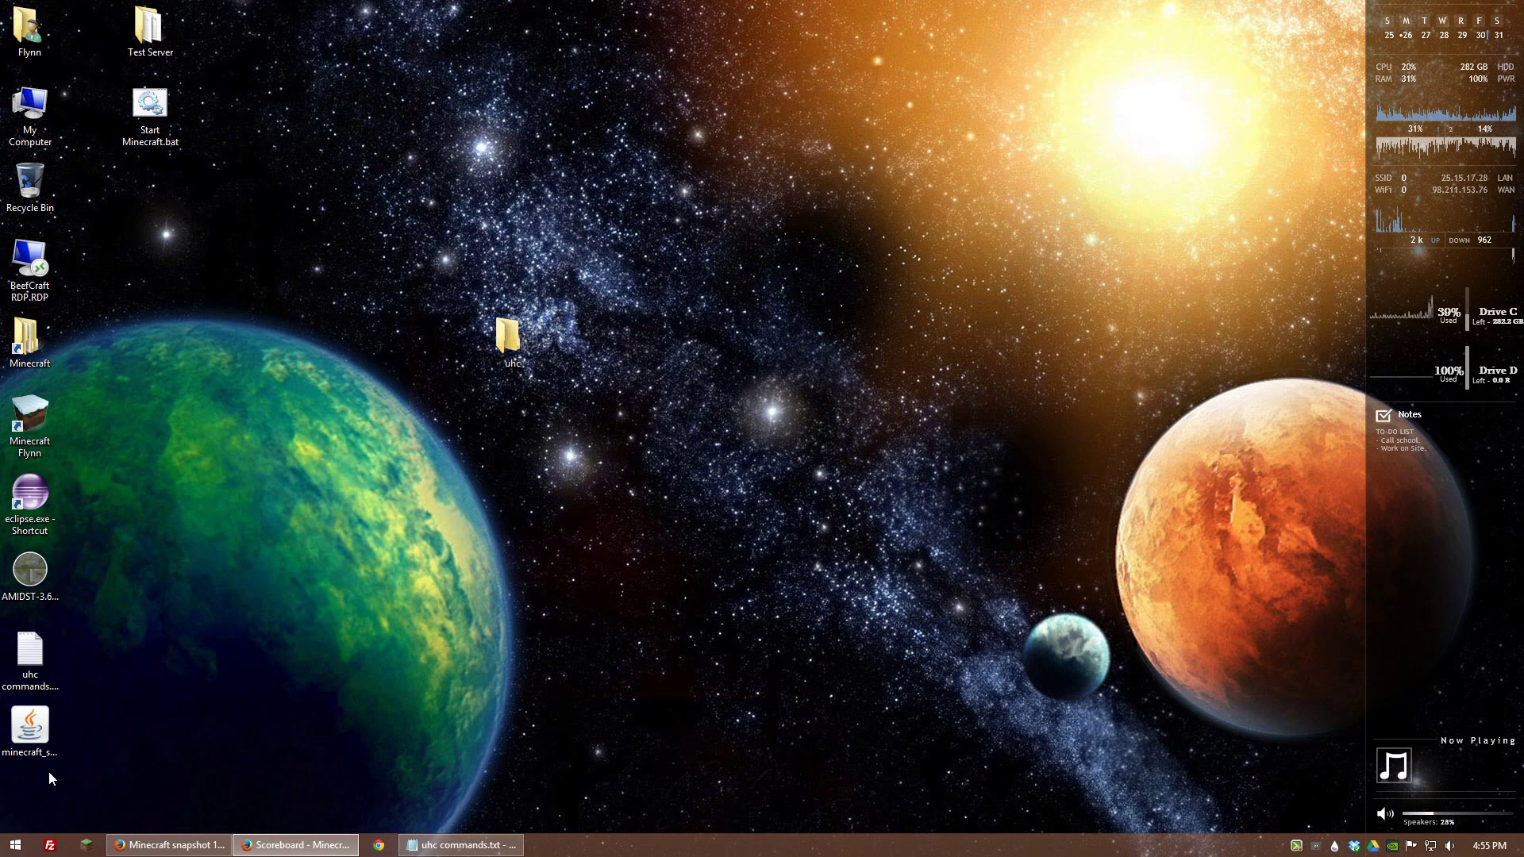
Step: Move the server jar into uhc and paste a copy of Start Minecraft.bat there
click(57, 729)
drag(36, 730, 504, 342)
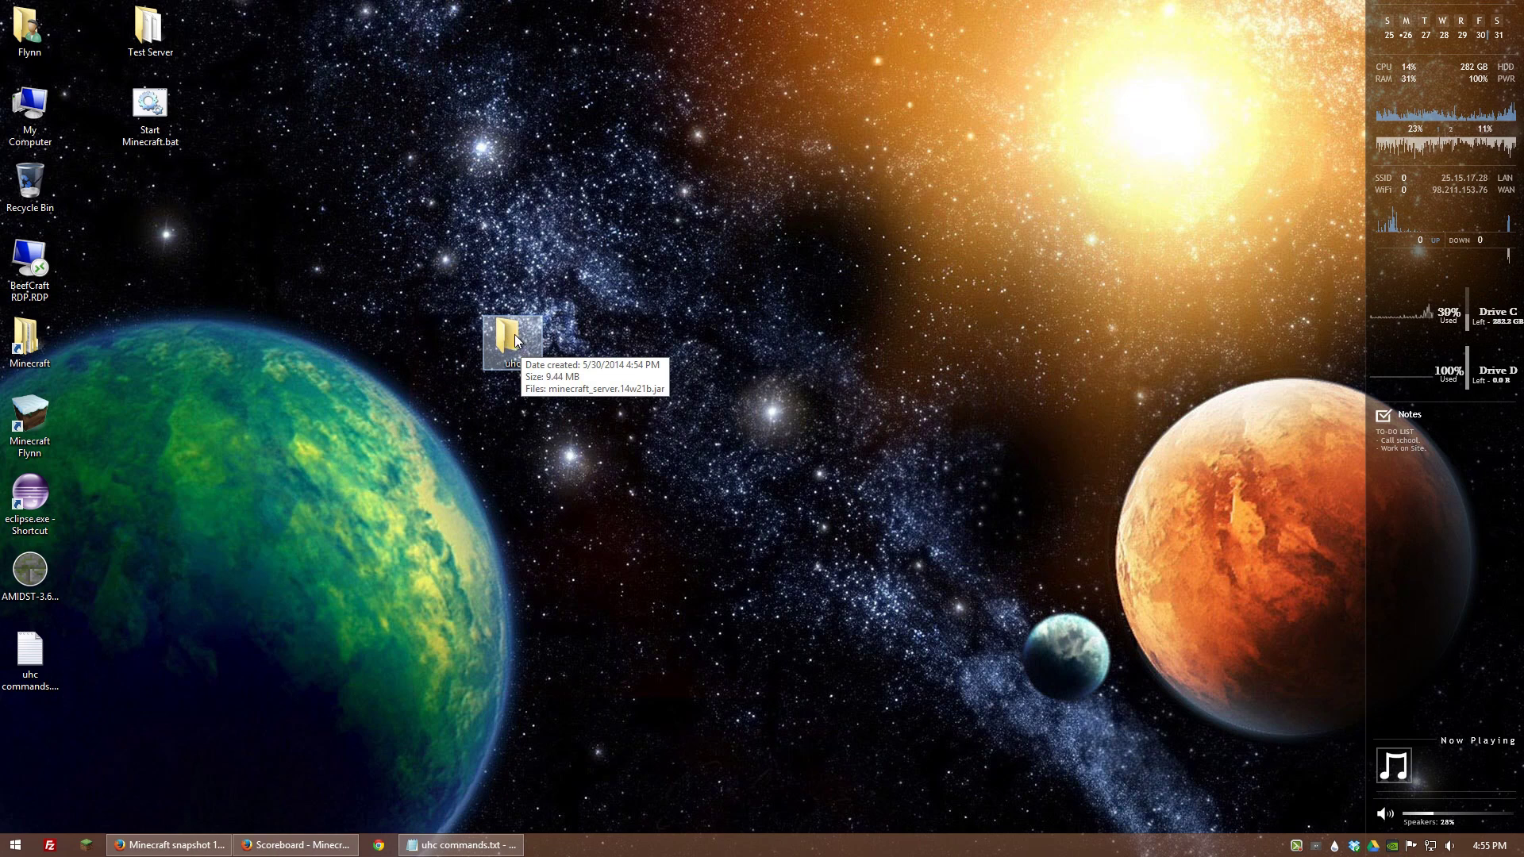
click(154, 110)
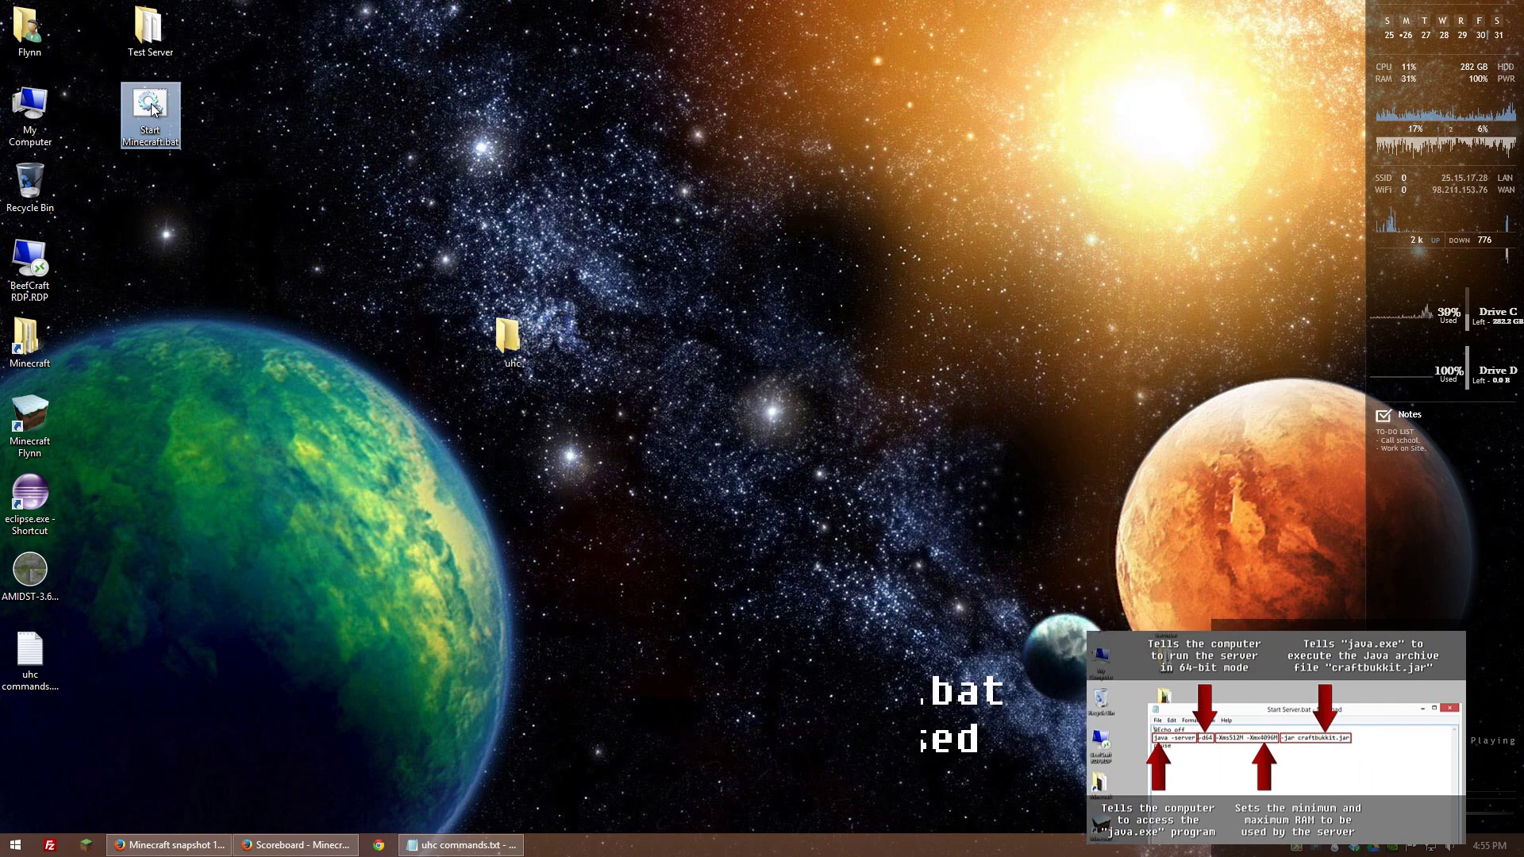
right_click(153, 109)
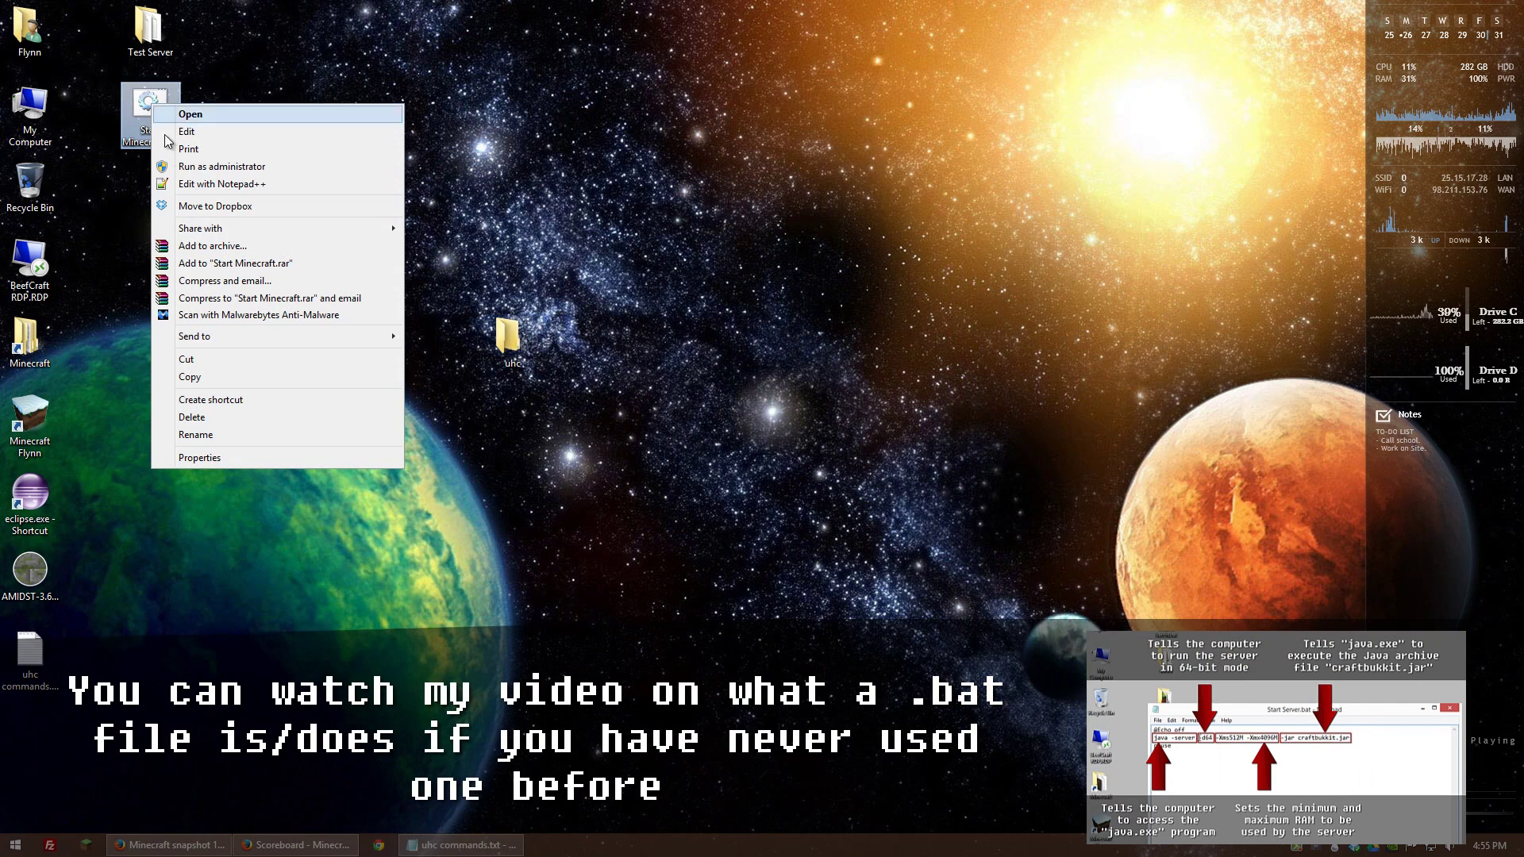
click(190, 377)
double_click(508, 338)
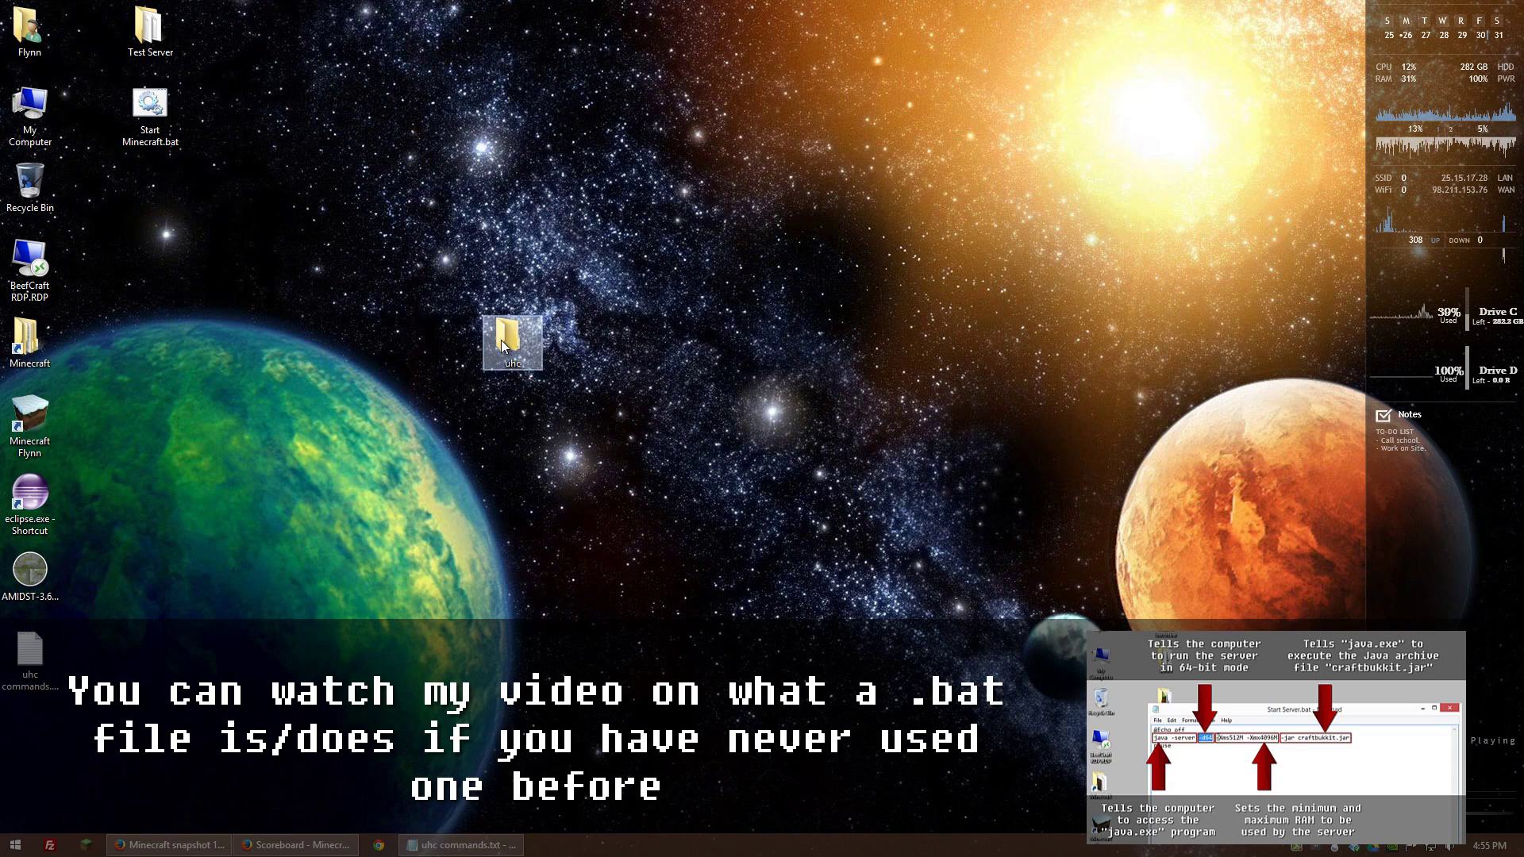
right_click(683, 278)
click(720, 383)
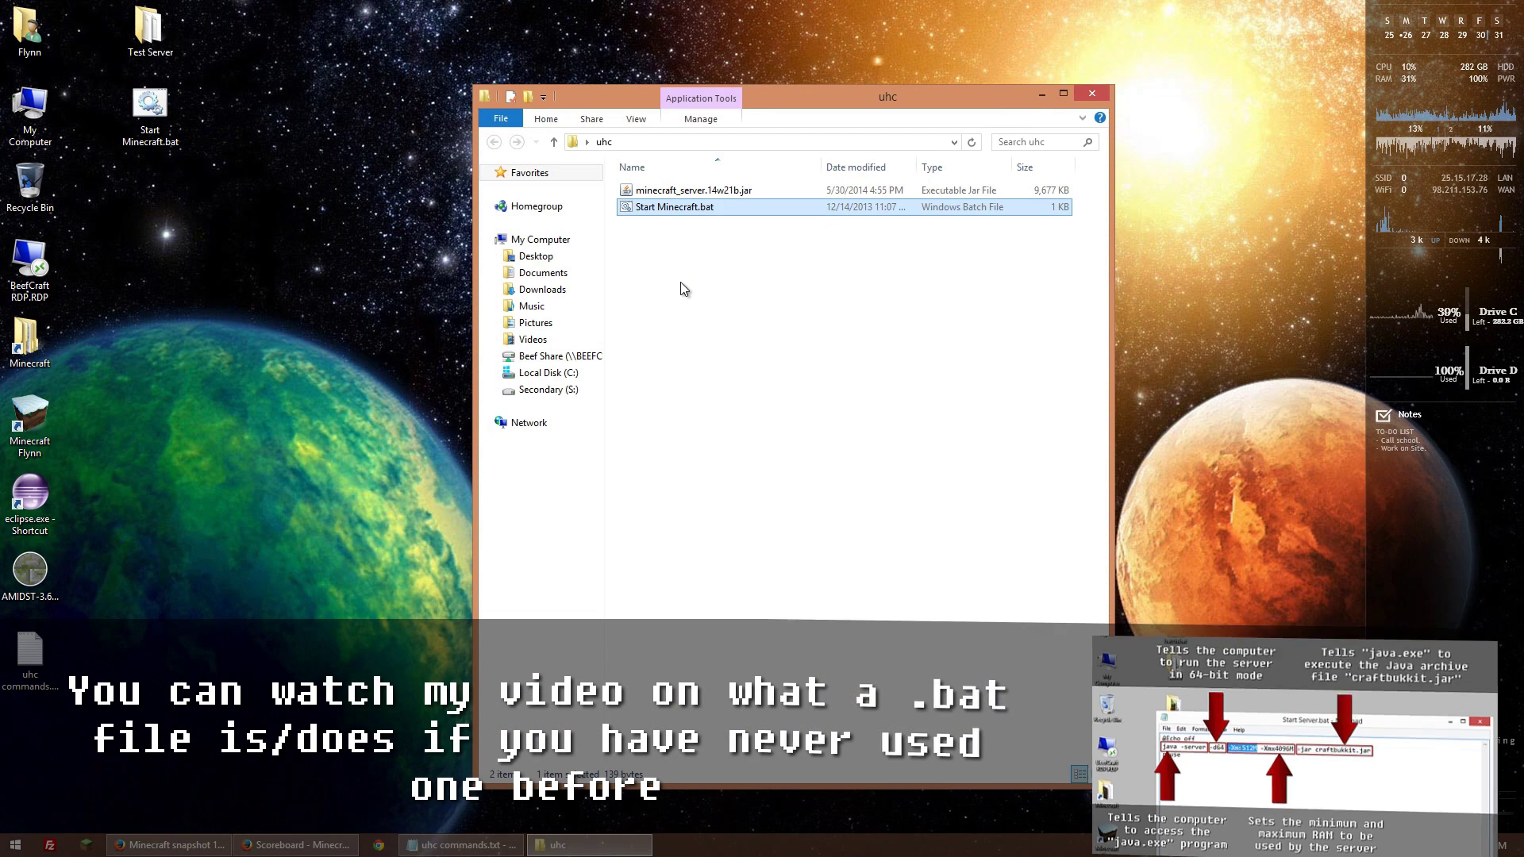
click(650, 222)
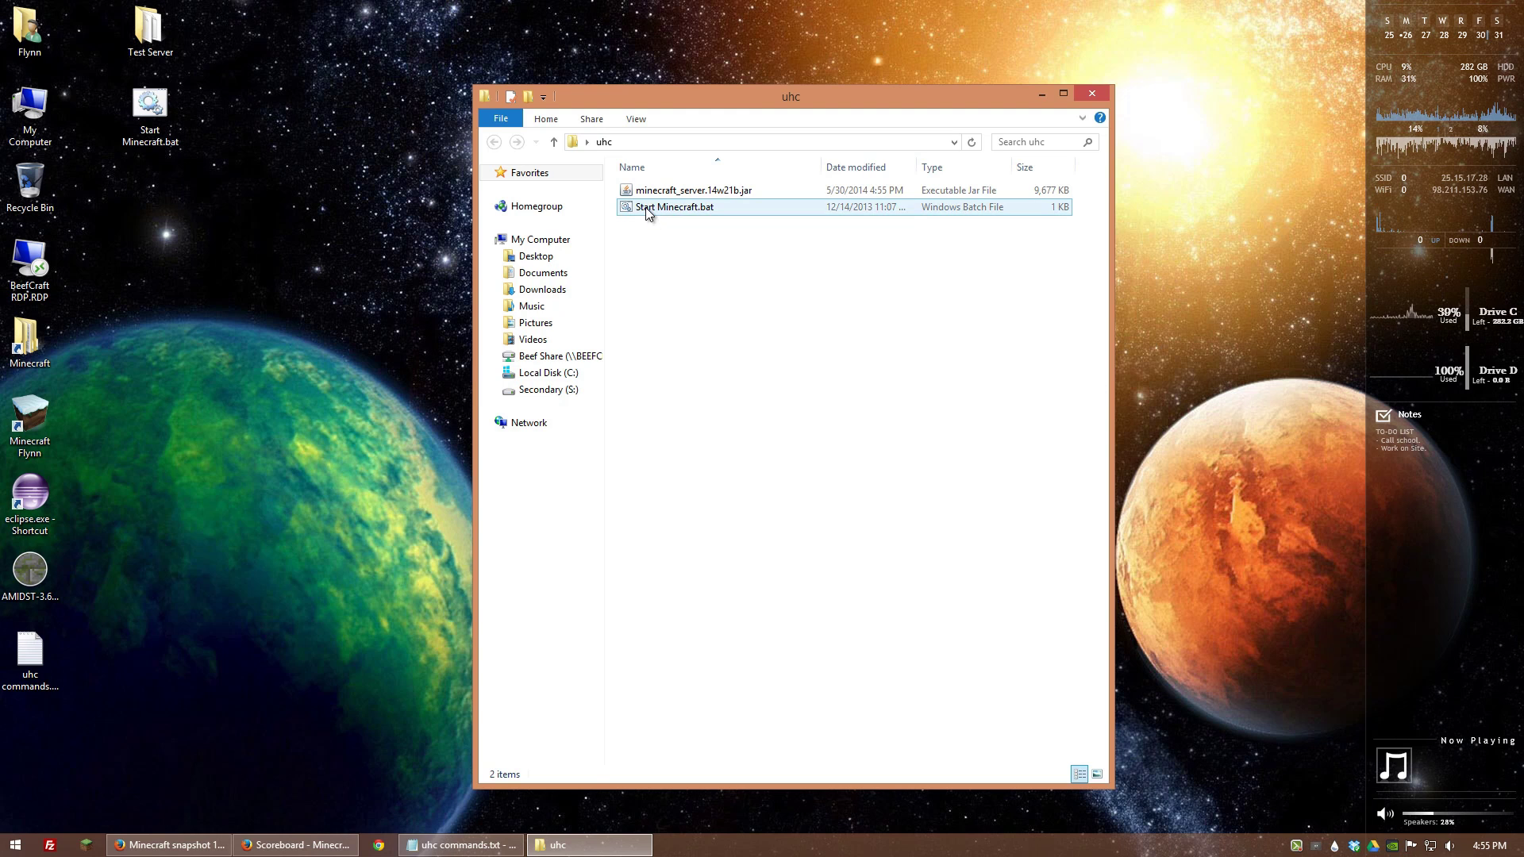
Step: Open Start Minecraft.bat in Notepad for editing
right_click(647, 212)
click(669, 235)
drag(436, 207, 503, 294)
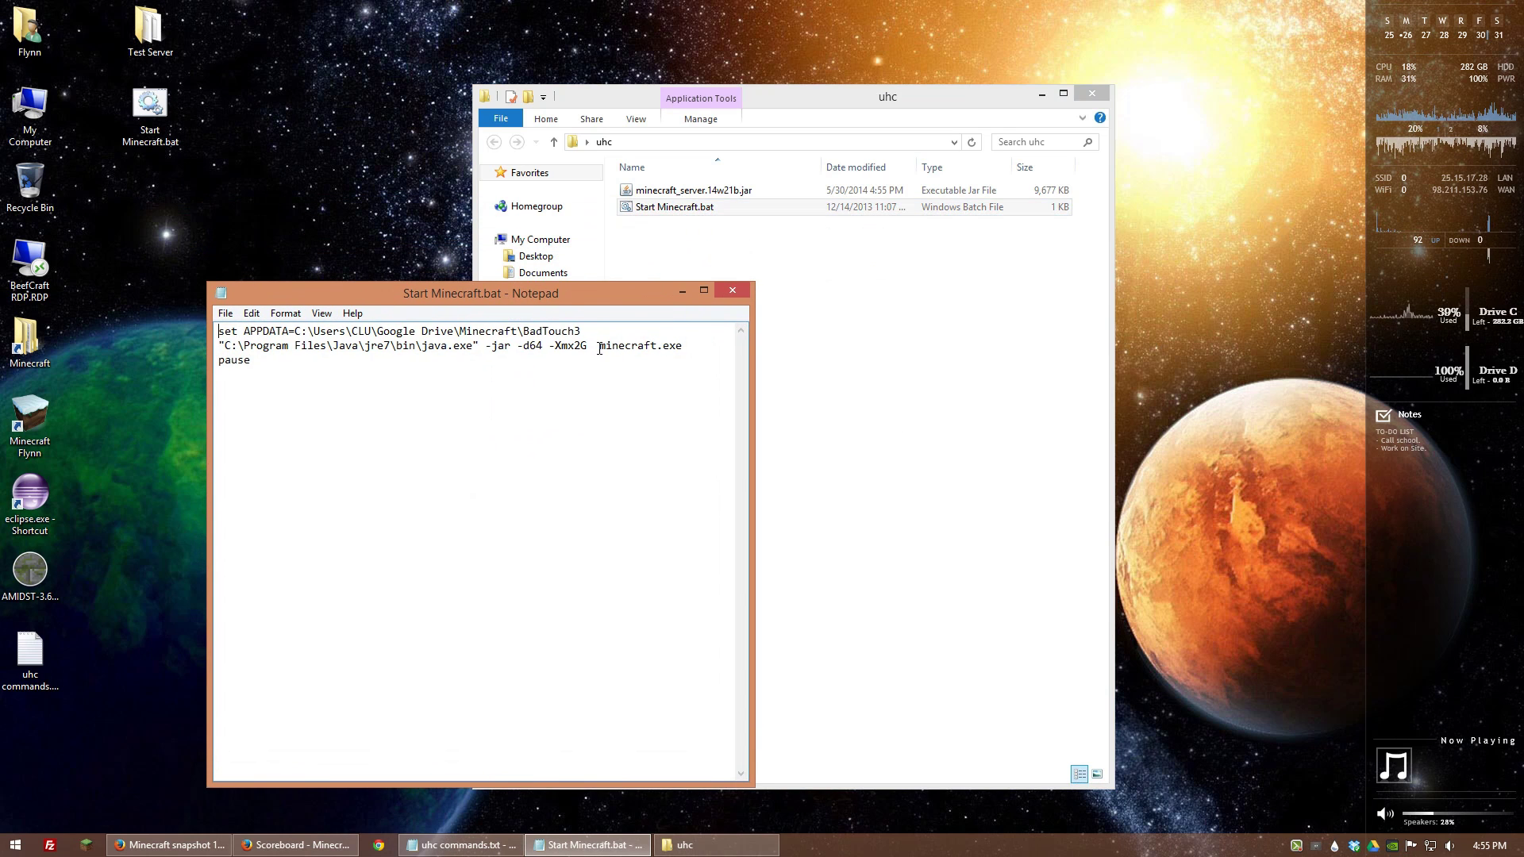
Step: Change minecraft.exe to minecraft.jar in the batch file, save and close Notepad
double_click(682, 346)
text(jar)
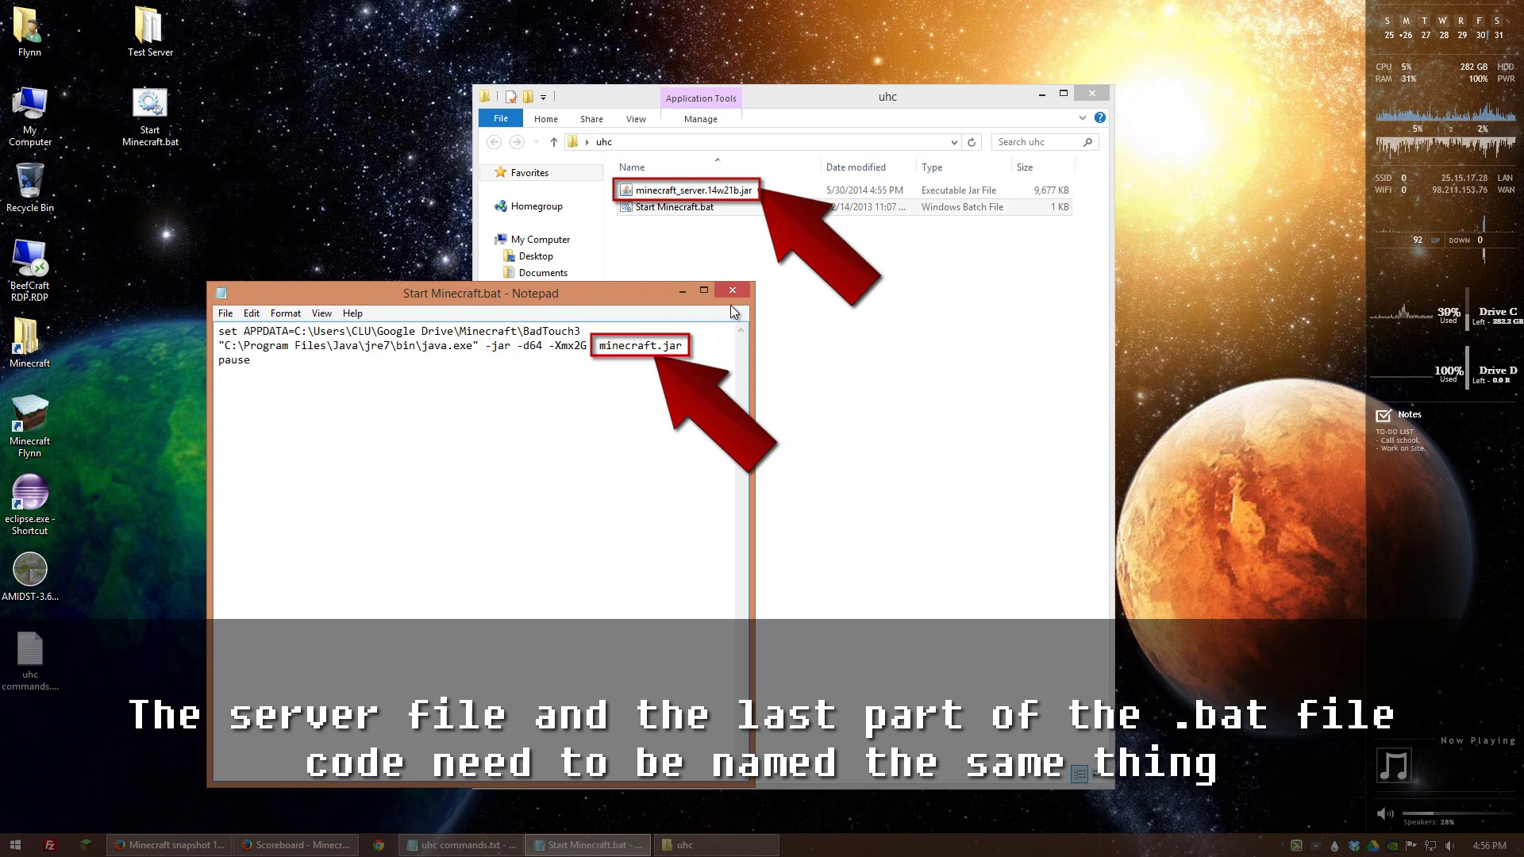
key(ctrl+s)
click(732, 290)
Step: Rename the server jar to minecraft.jar and run Start Minecraft.bat
click(689, 191)
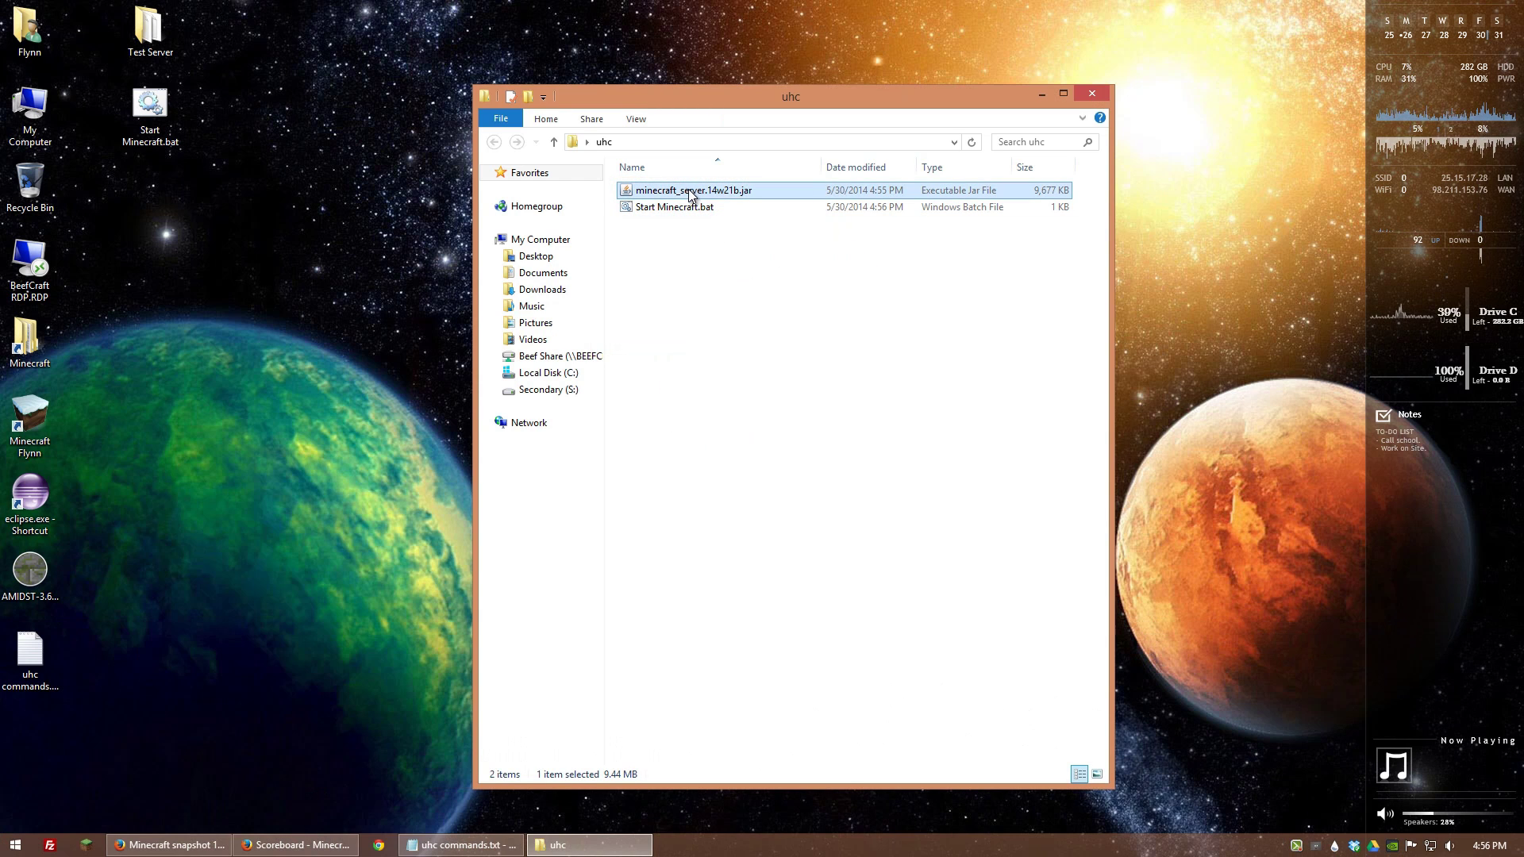
click(690, 195)
drag(741, 190, 679, 193)
key(BackSpace)
click(658, 246)
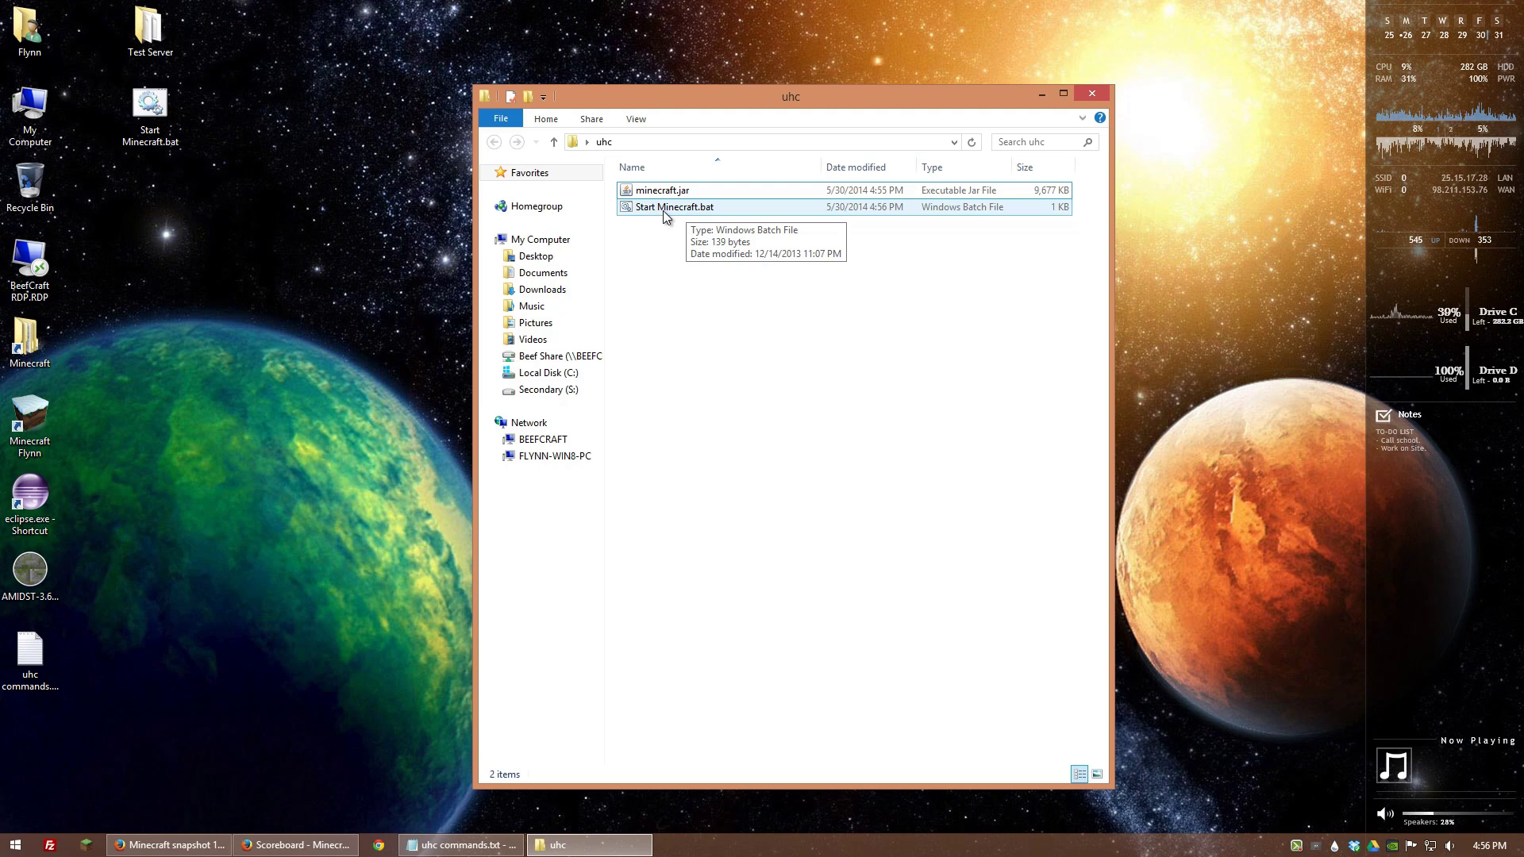
double_click(663, 210)
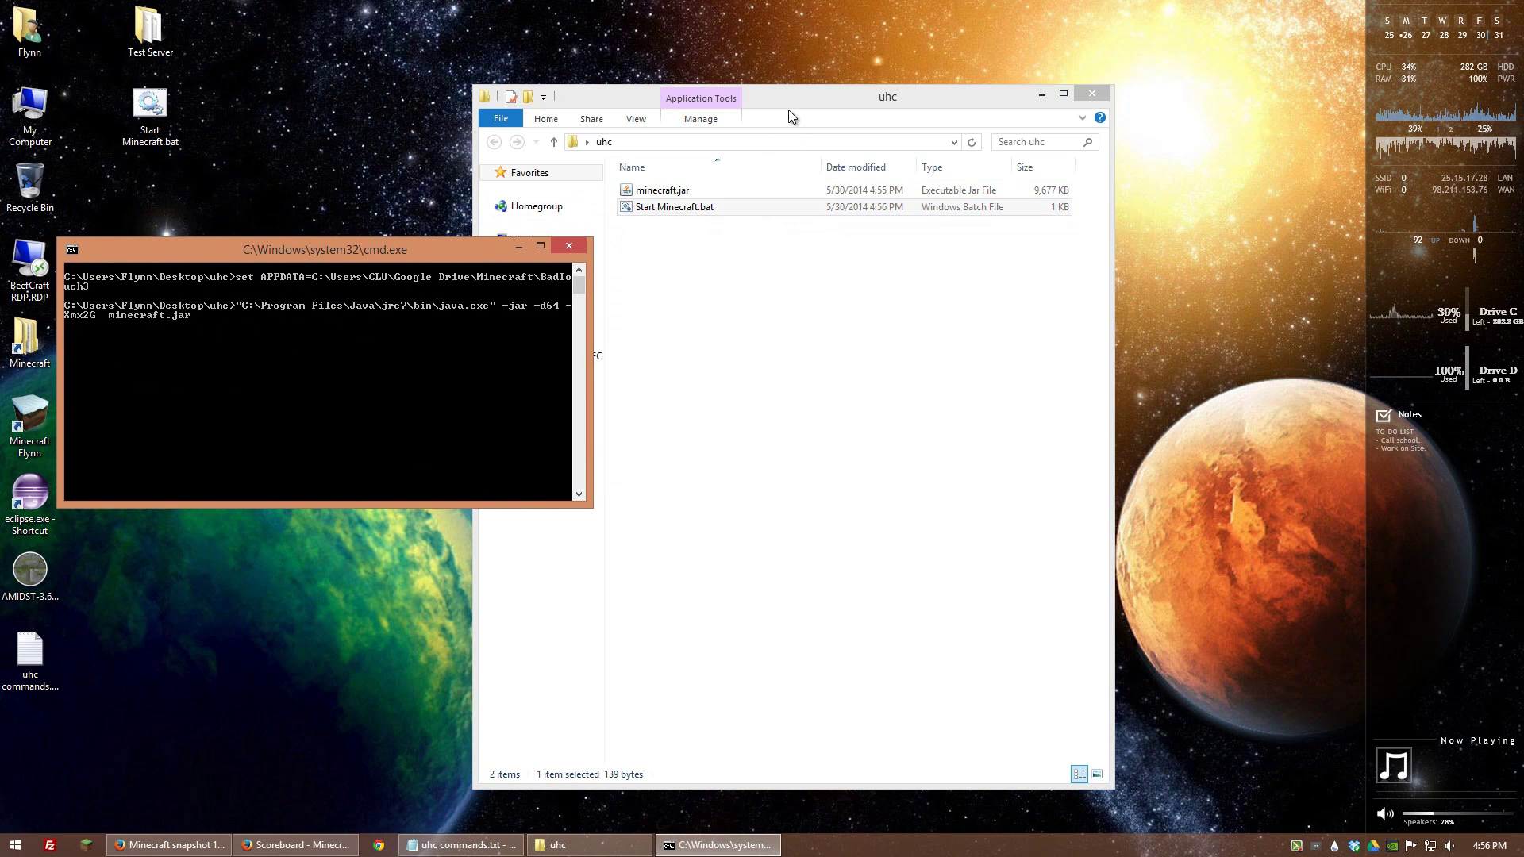
Step: Arrange the uhc folder and server windows while the server generates its world
click(885, 98)
drag(894, 96, 1147, 99)
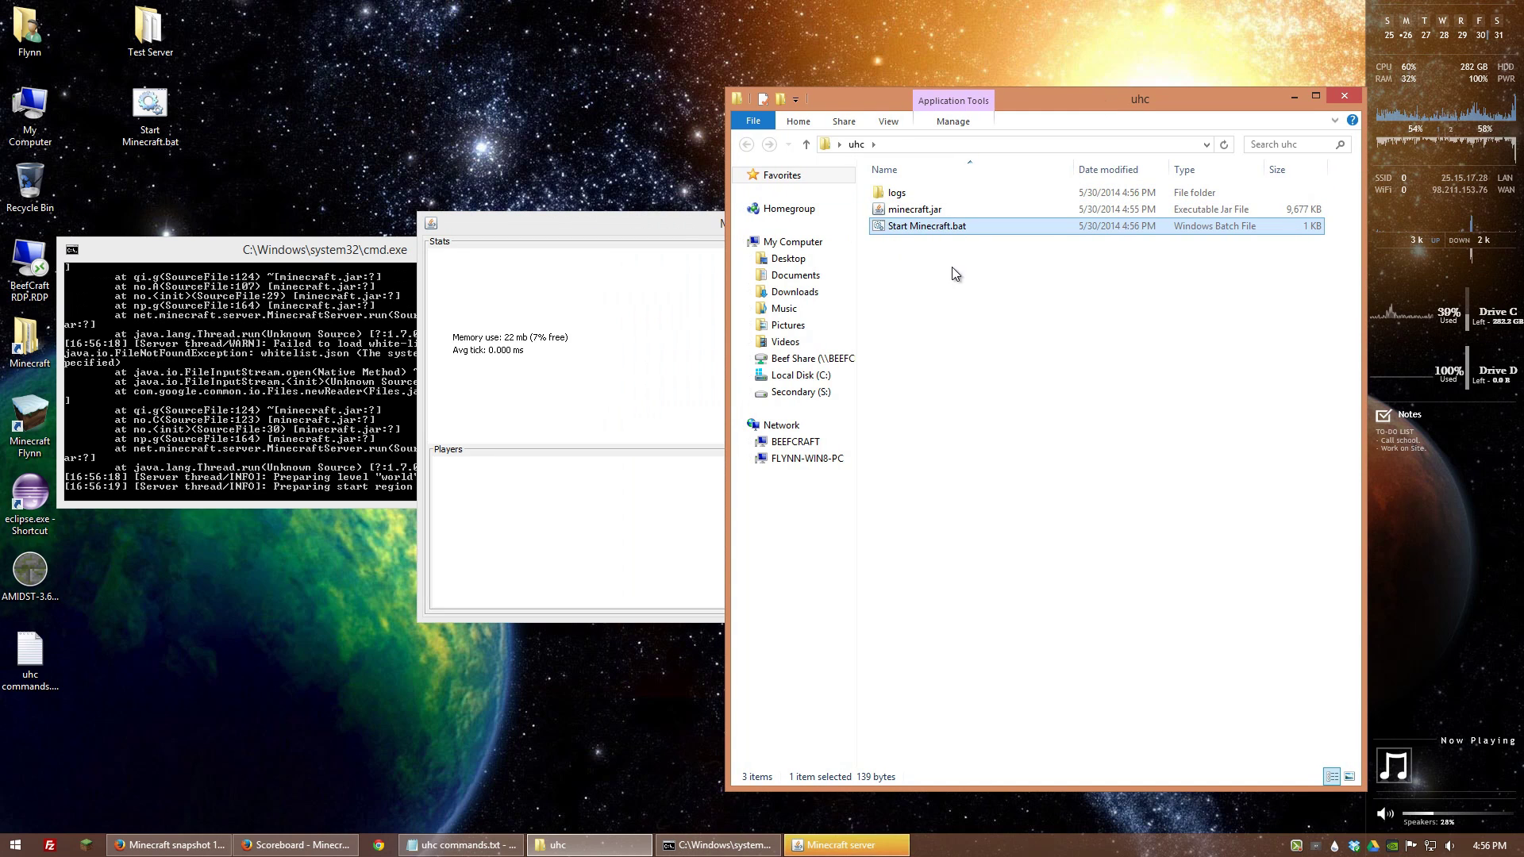
drag(670, 225, 288, 401)
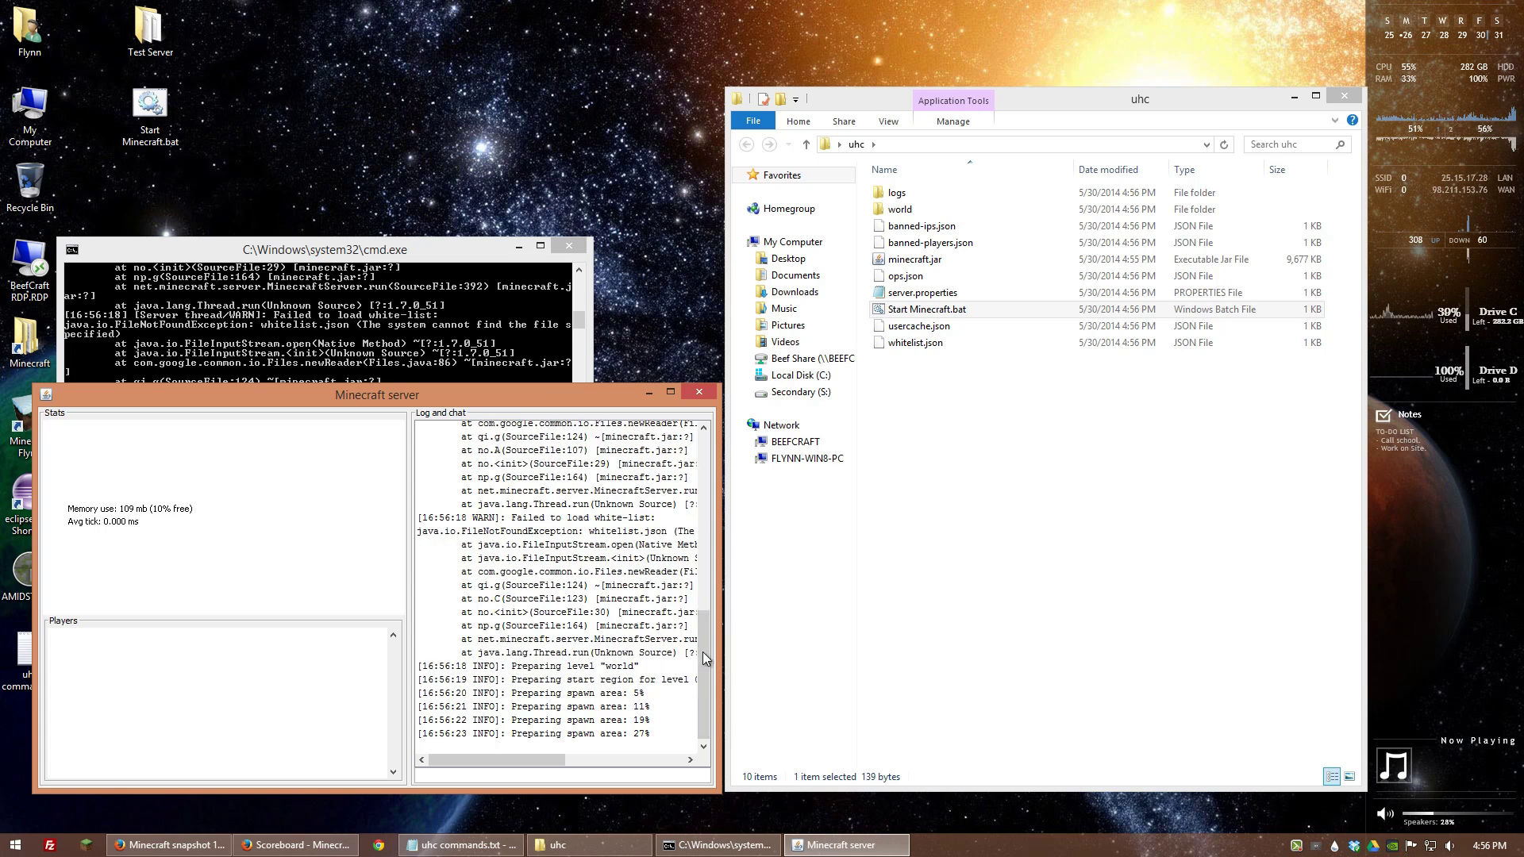
drag(702, 659, 562, 486)
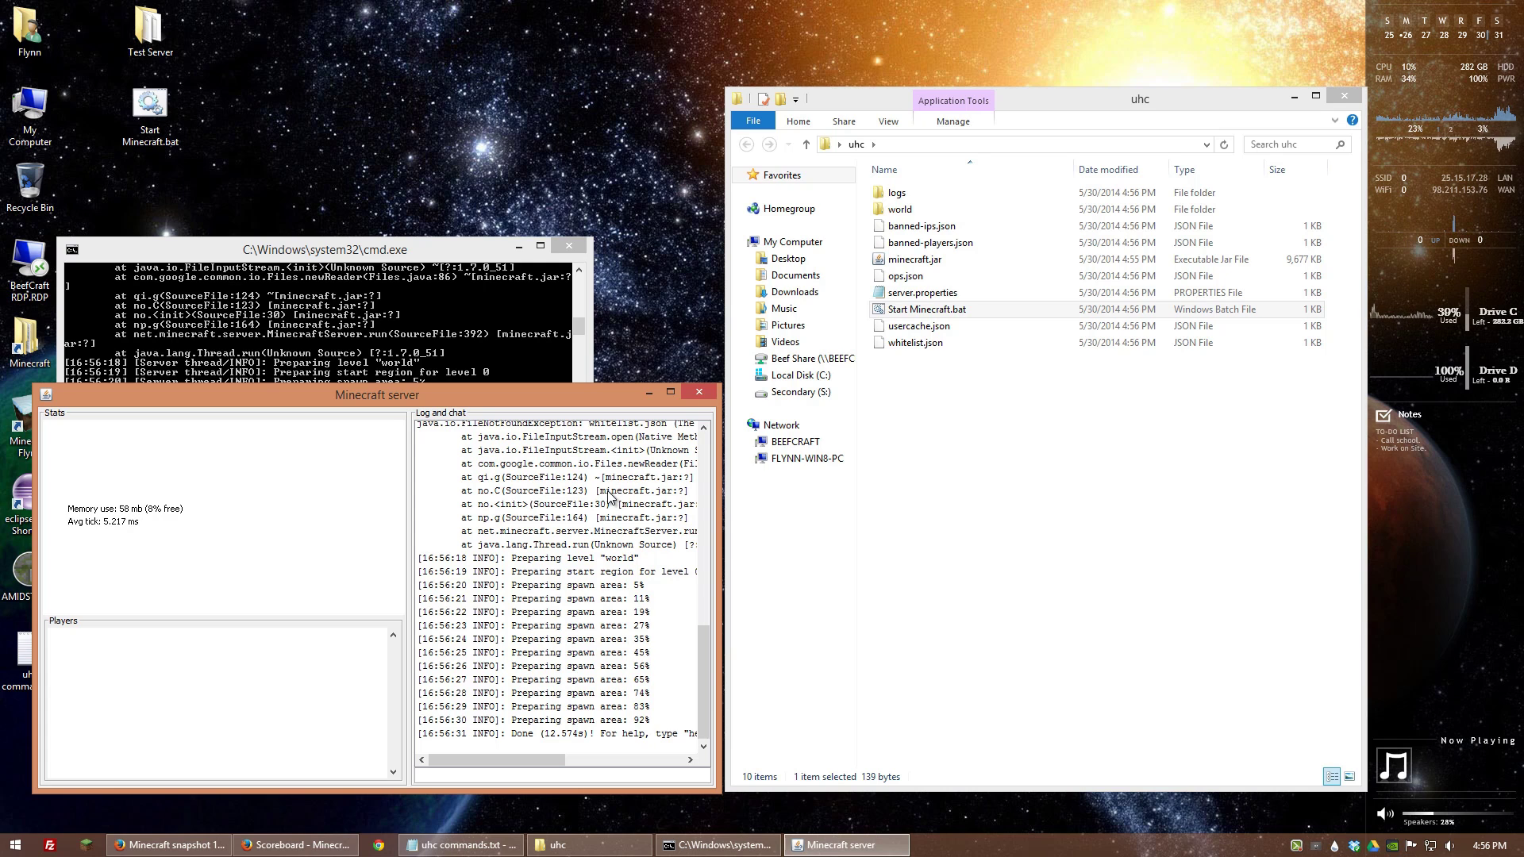
mouse_move(700, 678)
mouse_down()
mouse_move(698, 479)
mouse_move(708, 695)
mouse_up()
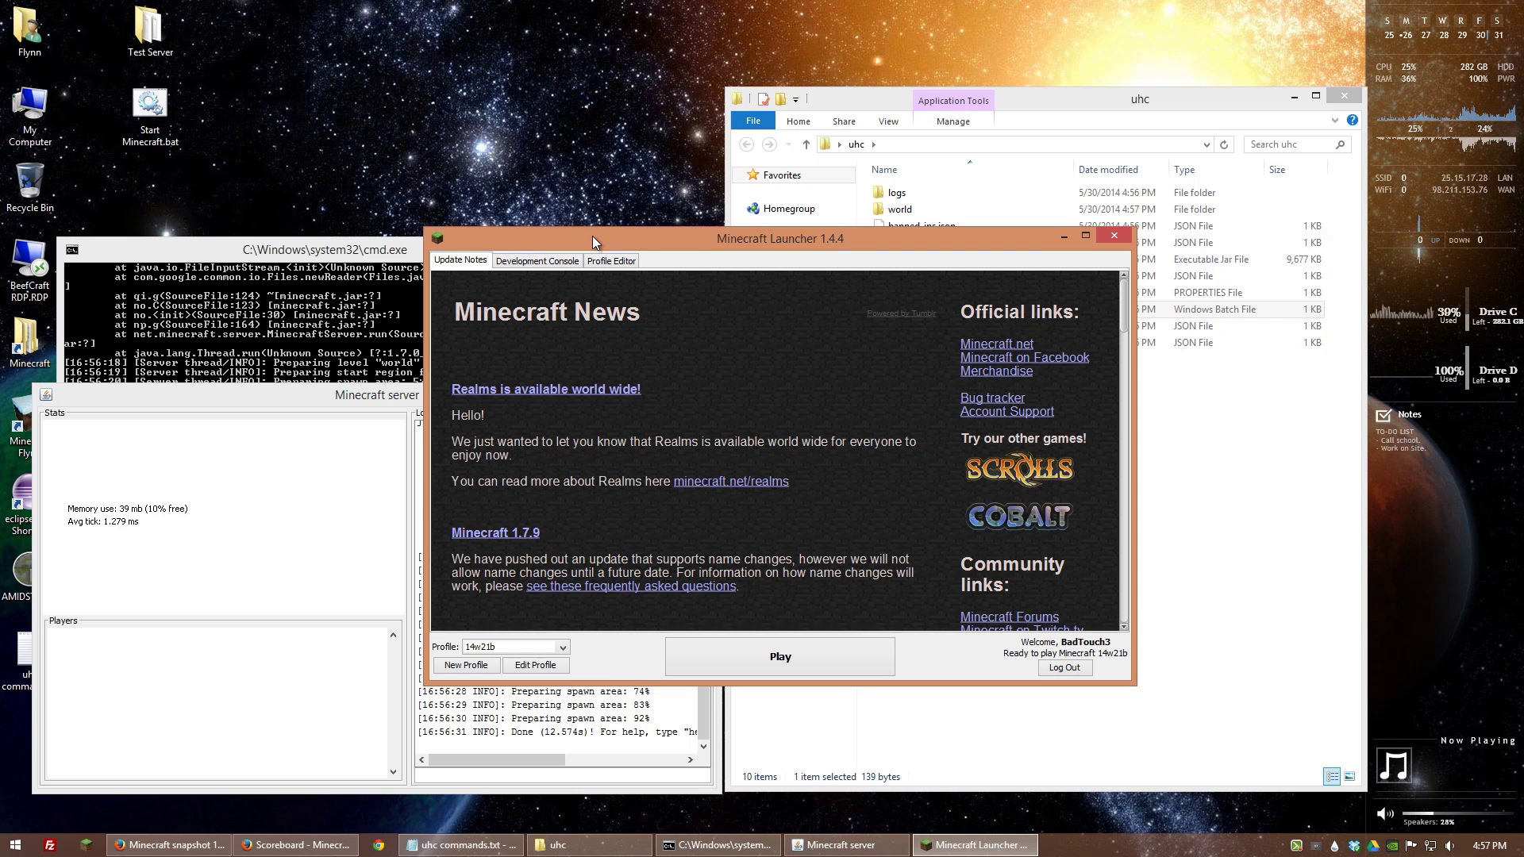
Step: Play the 14w21b profile and join Local Test Server from the Multiplayer list
drag(592, 236, 937, 306)
click(1117, 735)
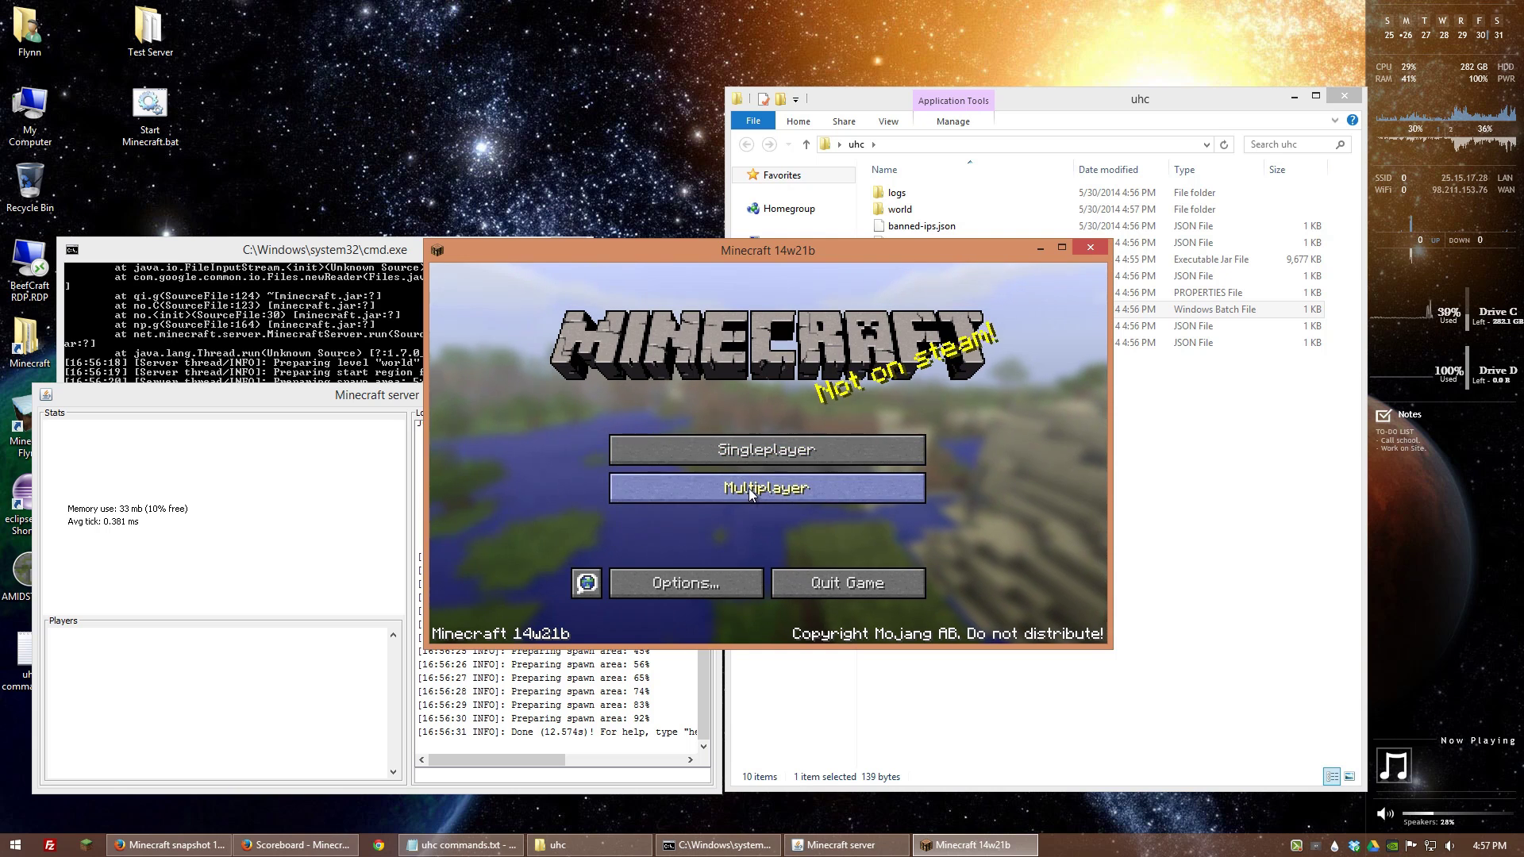
click(750, 487)
drag(736, 254, 1040, 406)
click(989, 546)
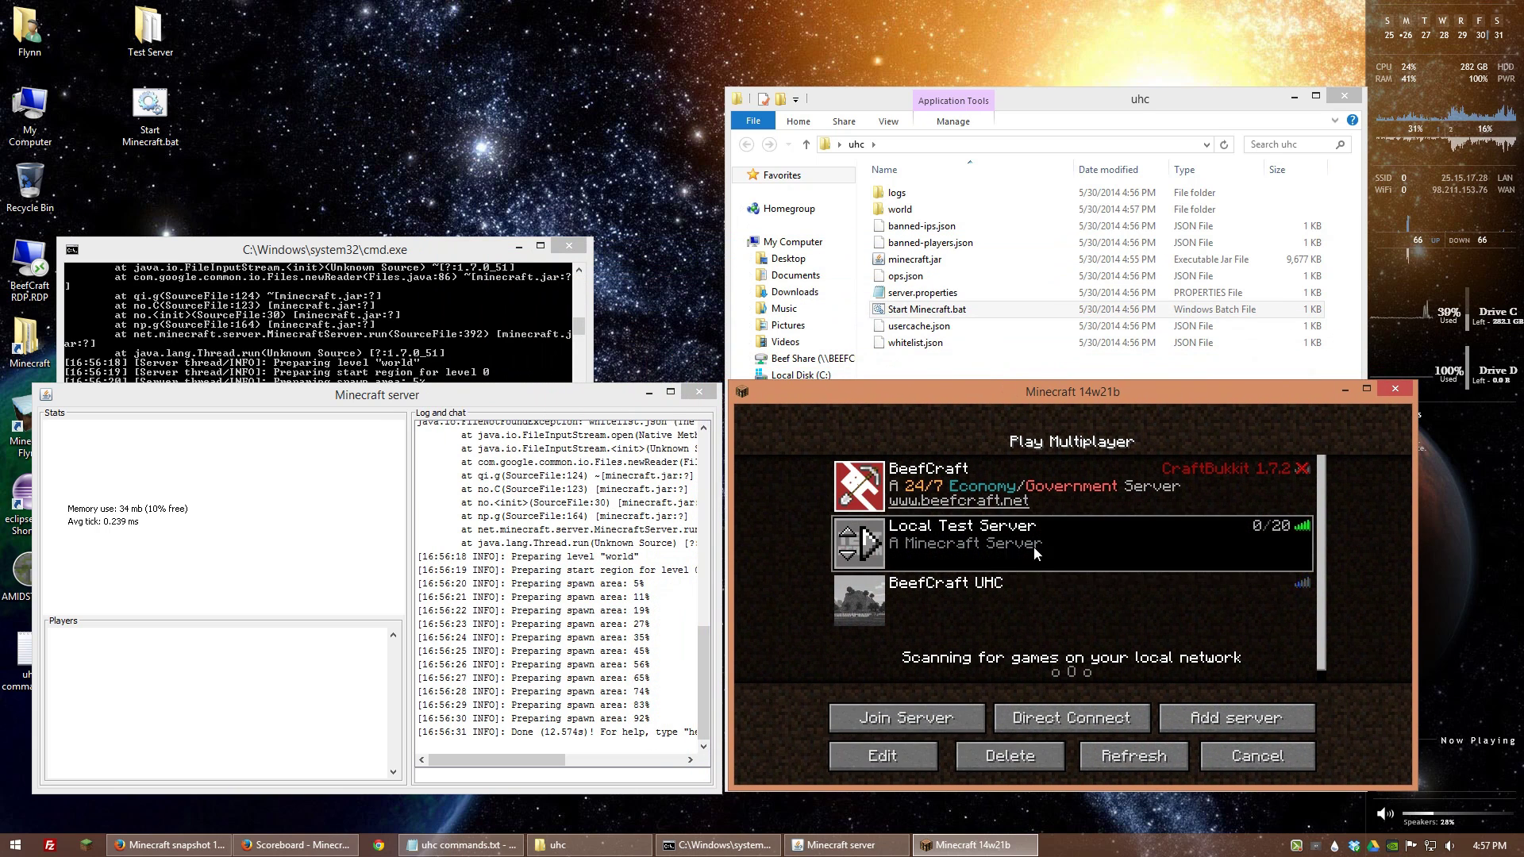
click(887, 715)
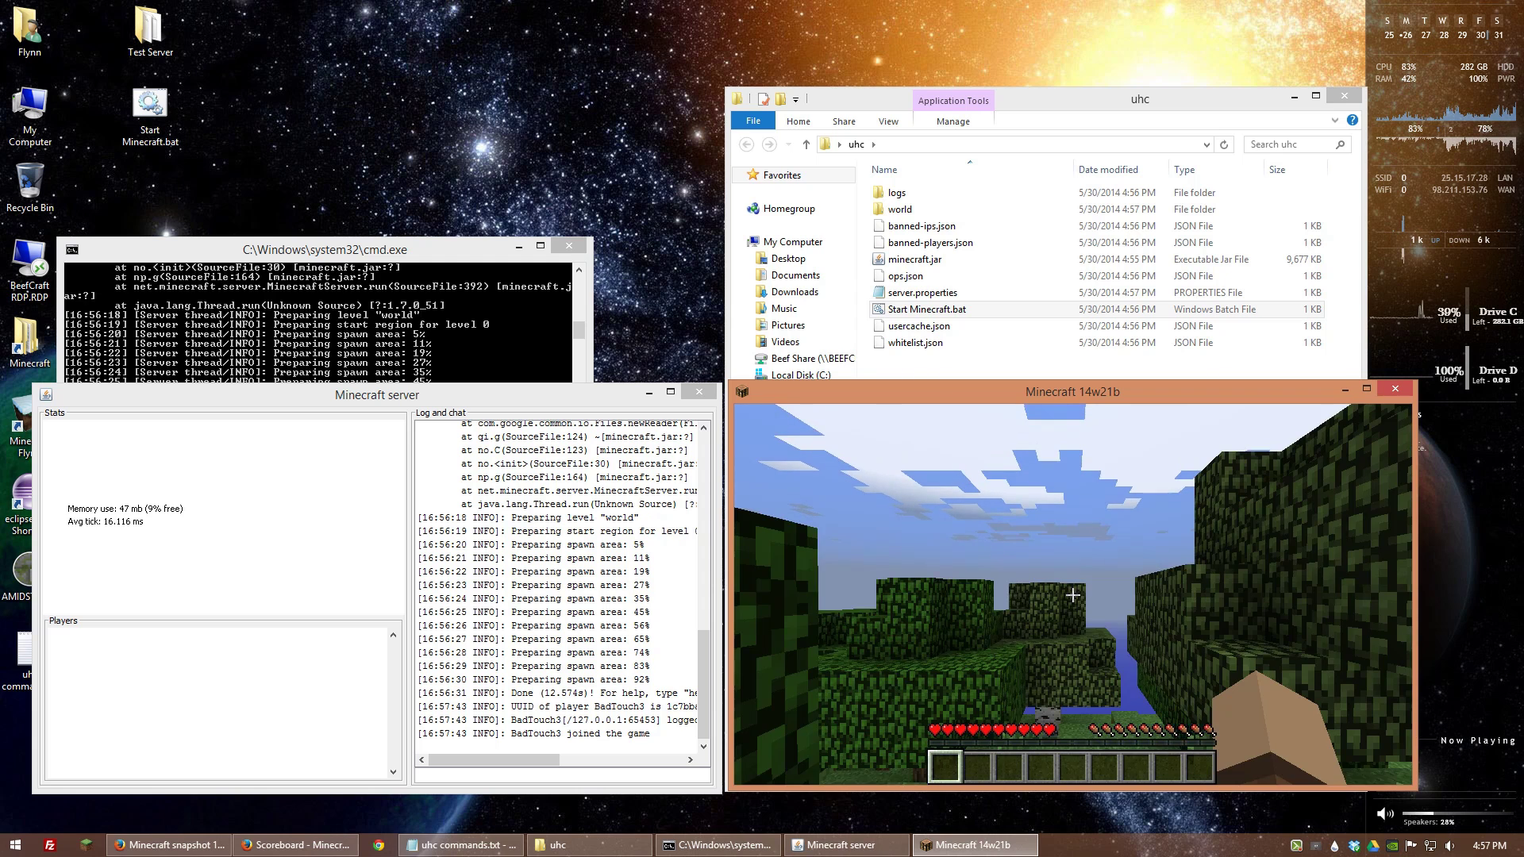
Step: Maximise the game window, close the inventory and turn on the F3 debug overlay
key(e)
double_click(1107, 397)
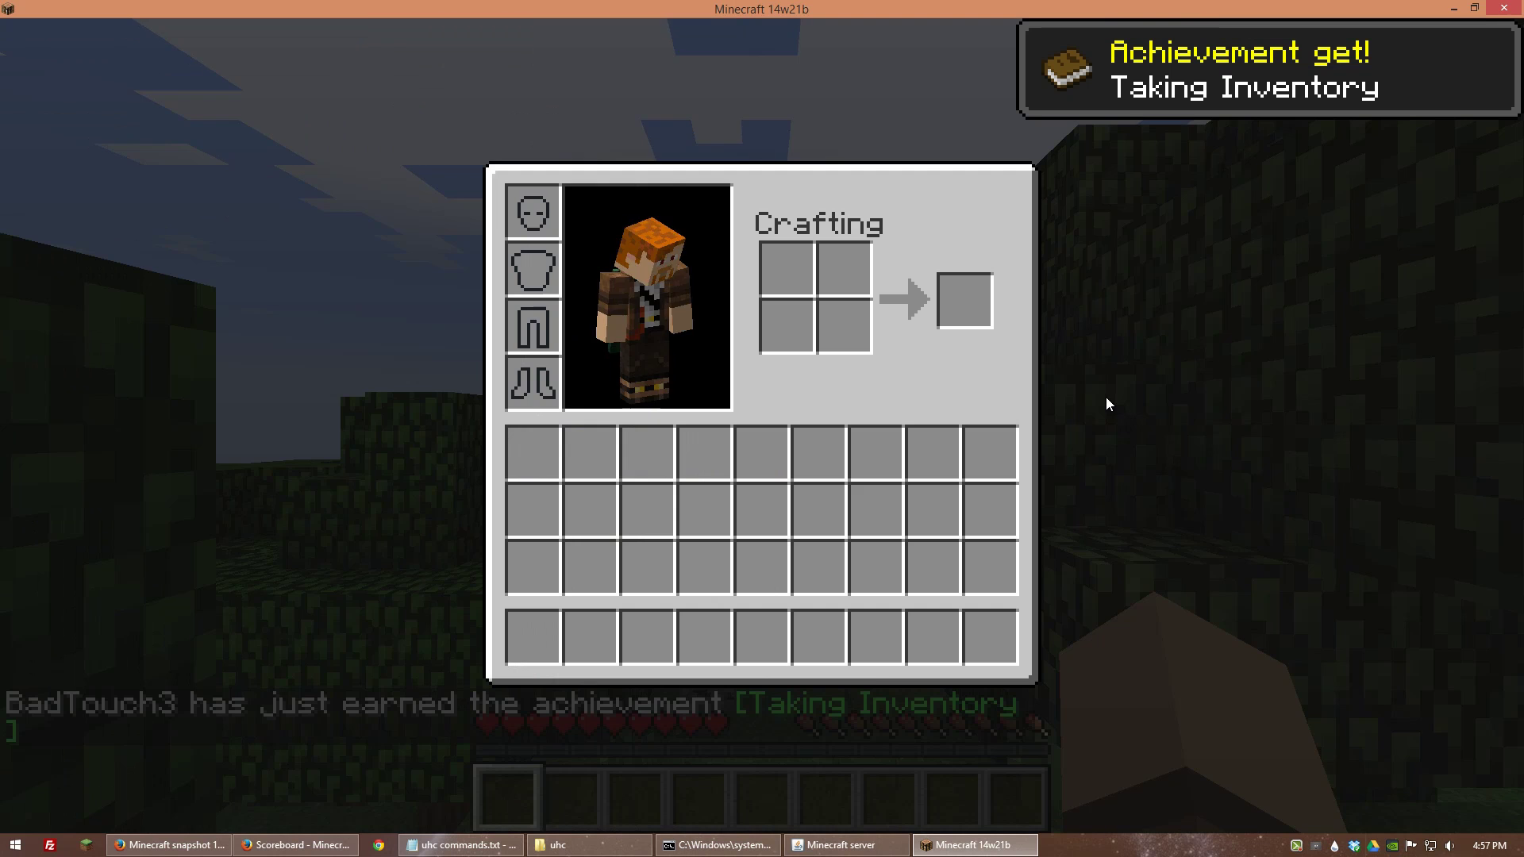
key(e)
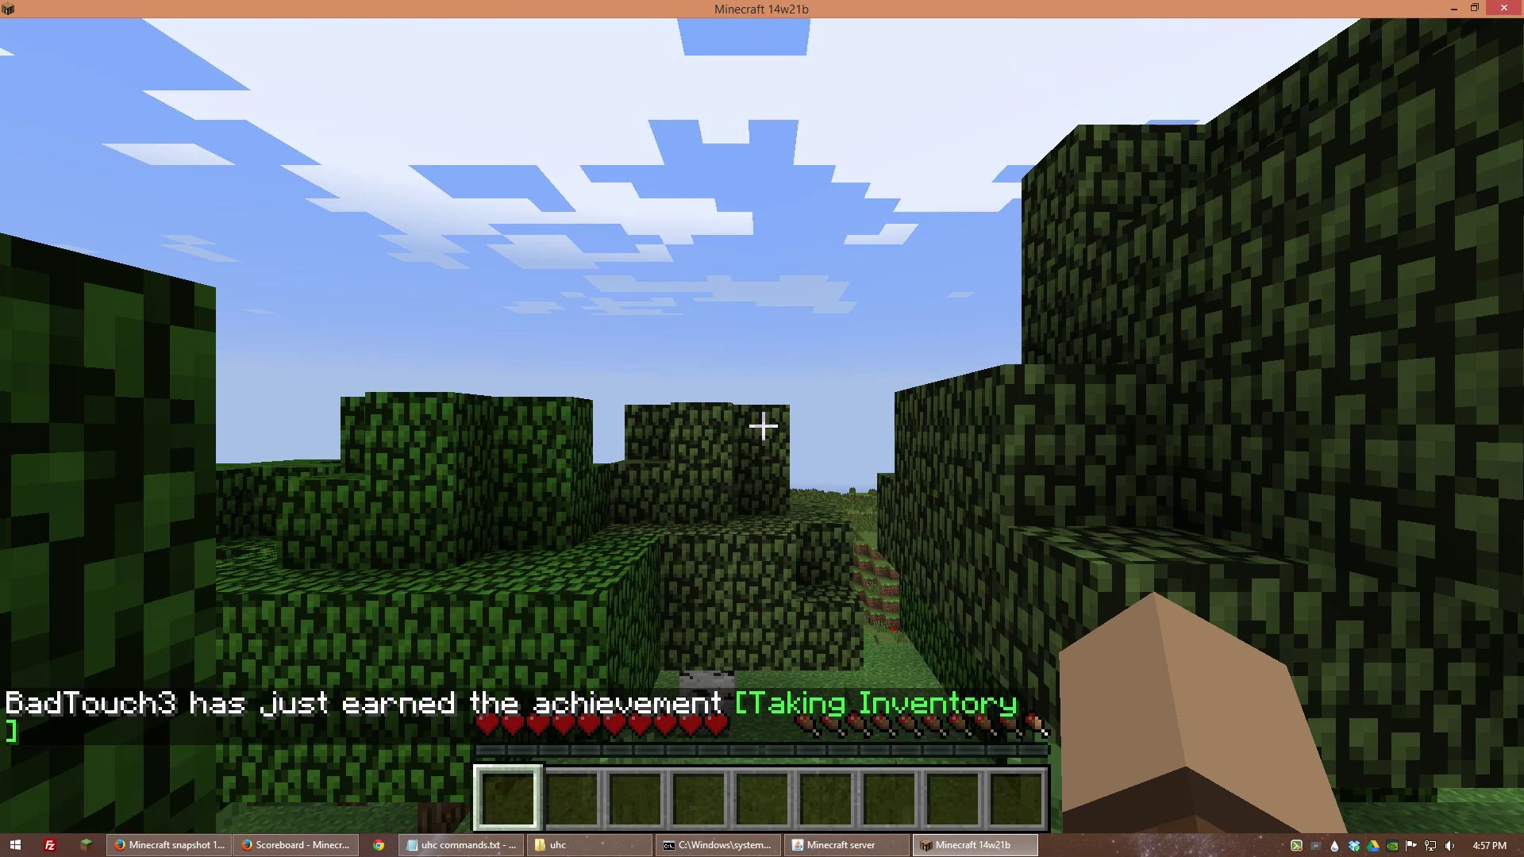
key(F3)
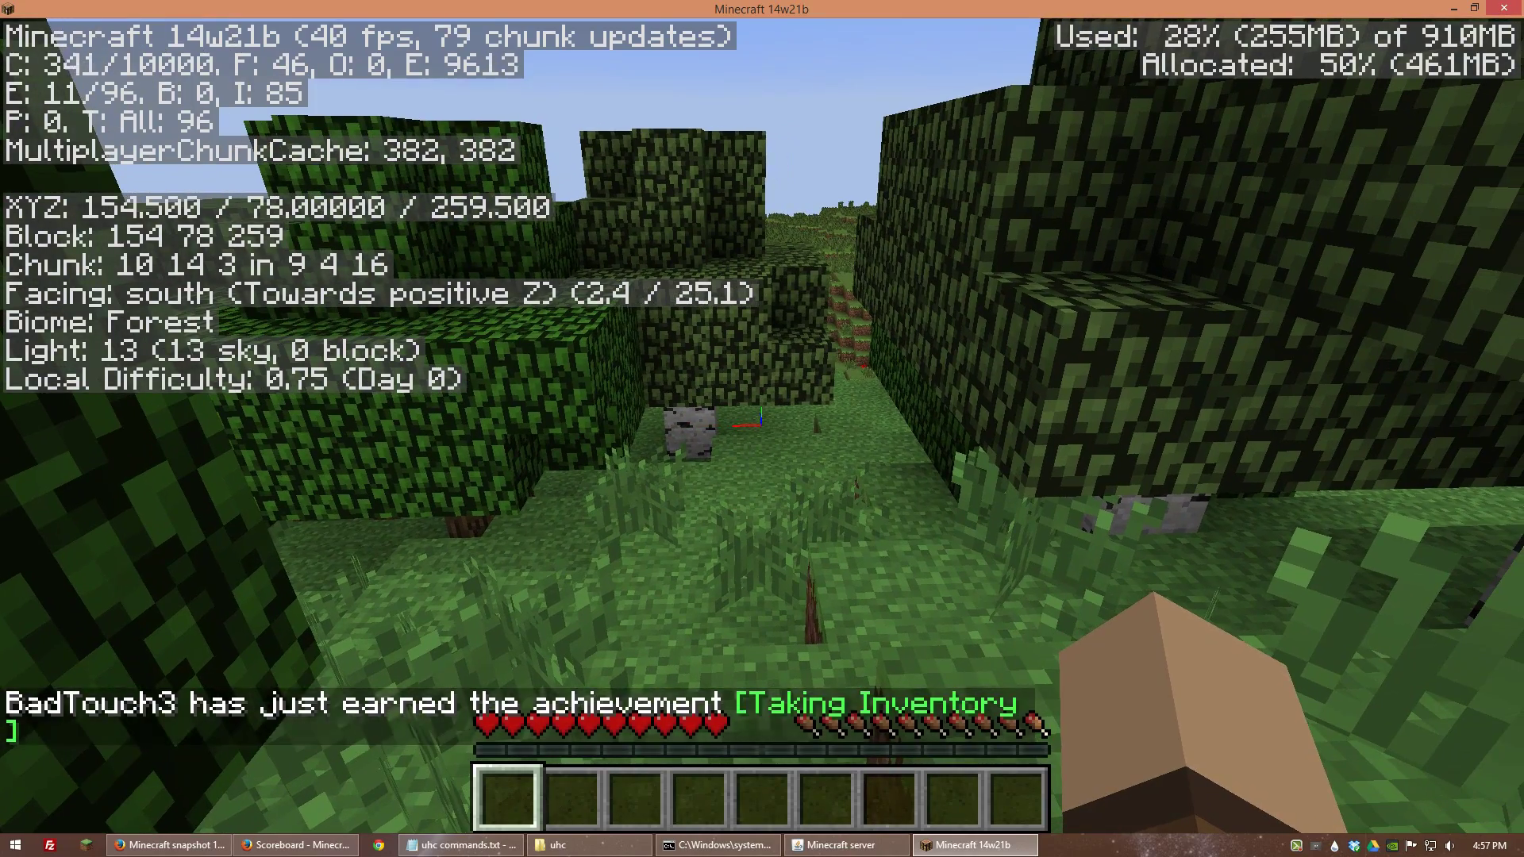
Step: Nudge the player around, then bring the server console to the front
key(d)
key(a)
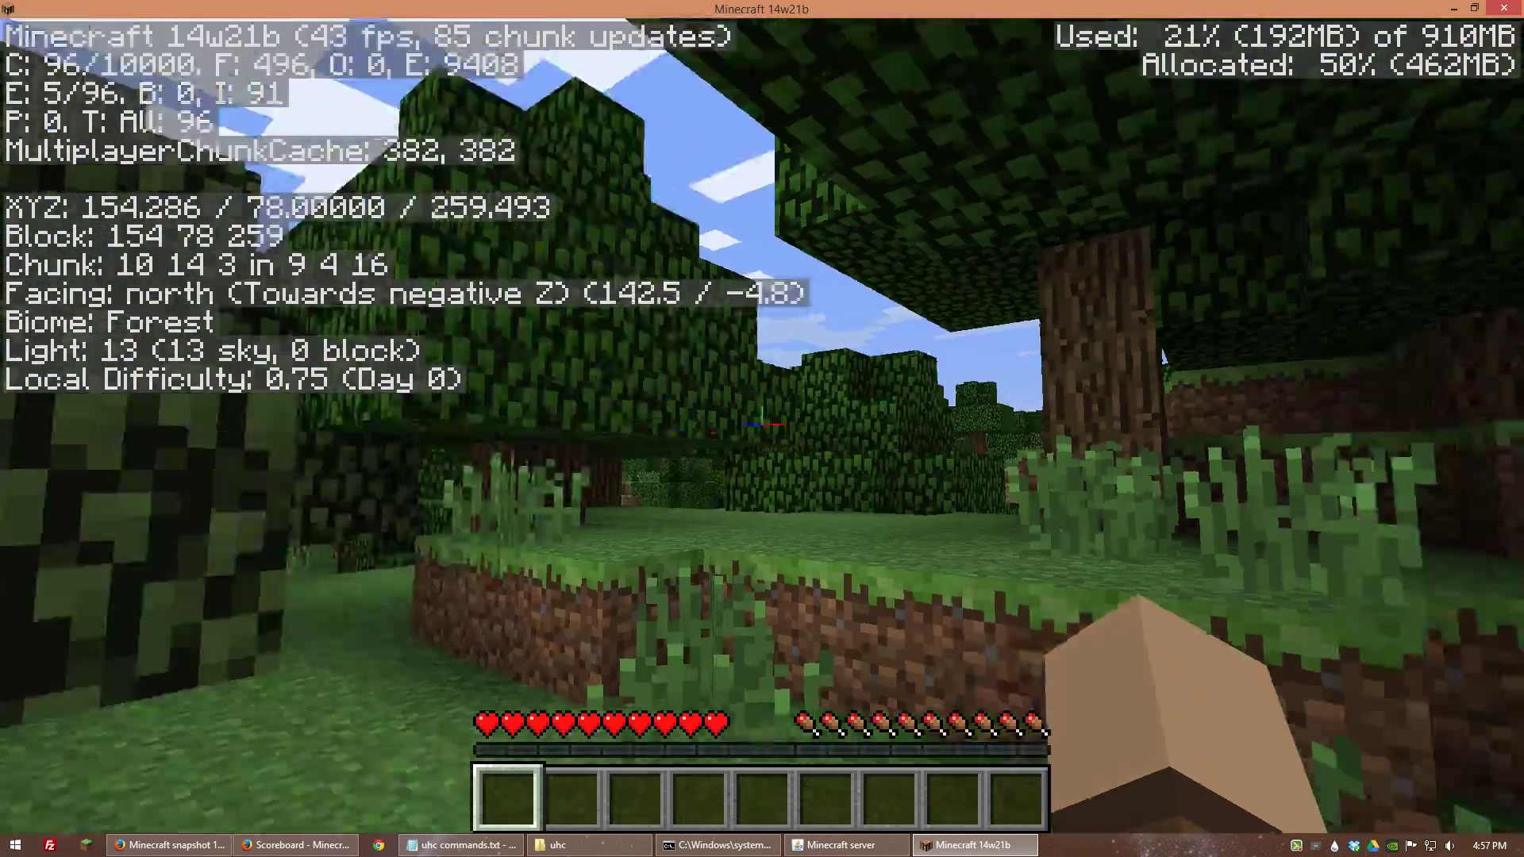
key(d)
key(d)
key(slash)
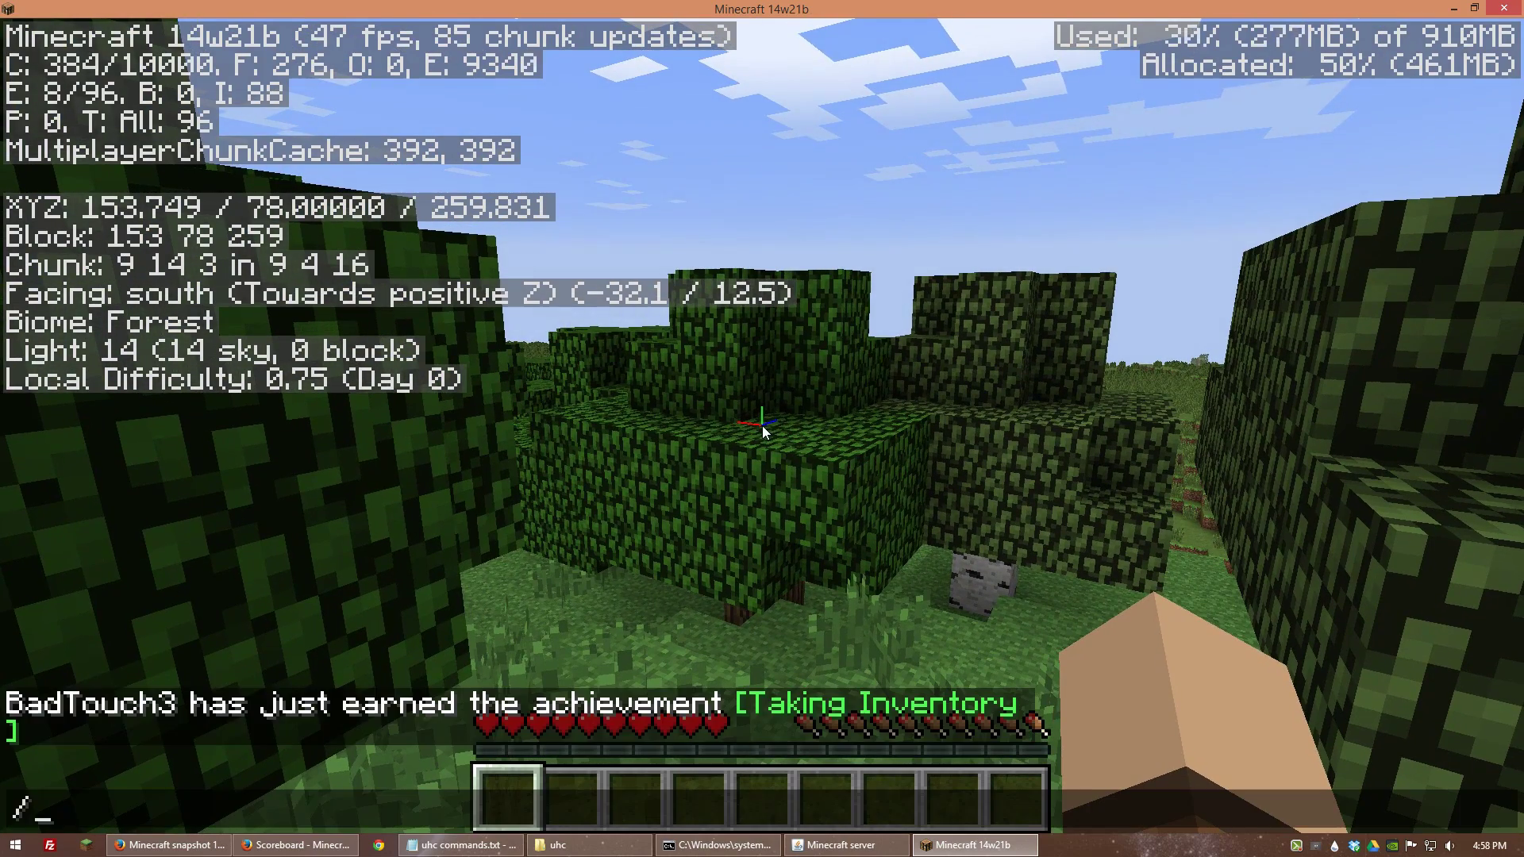
click(848, 844)
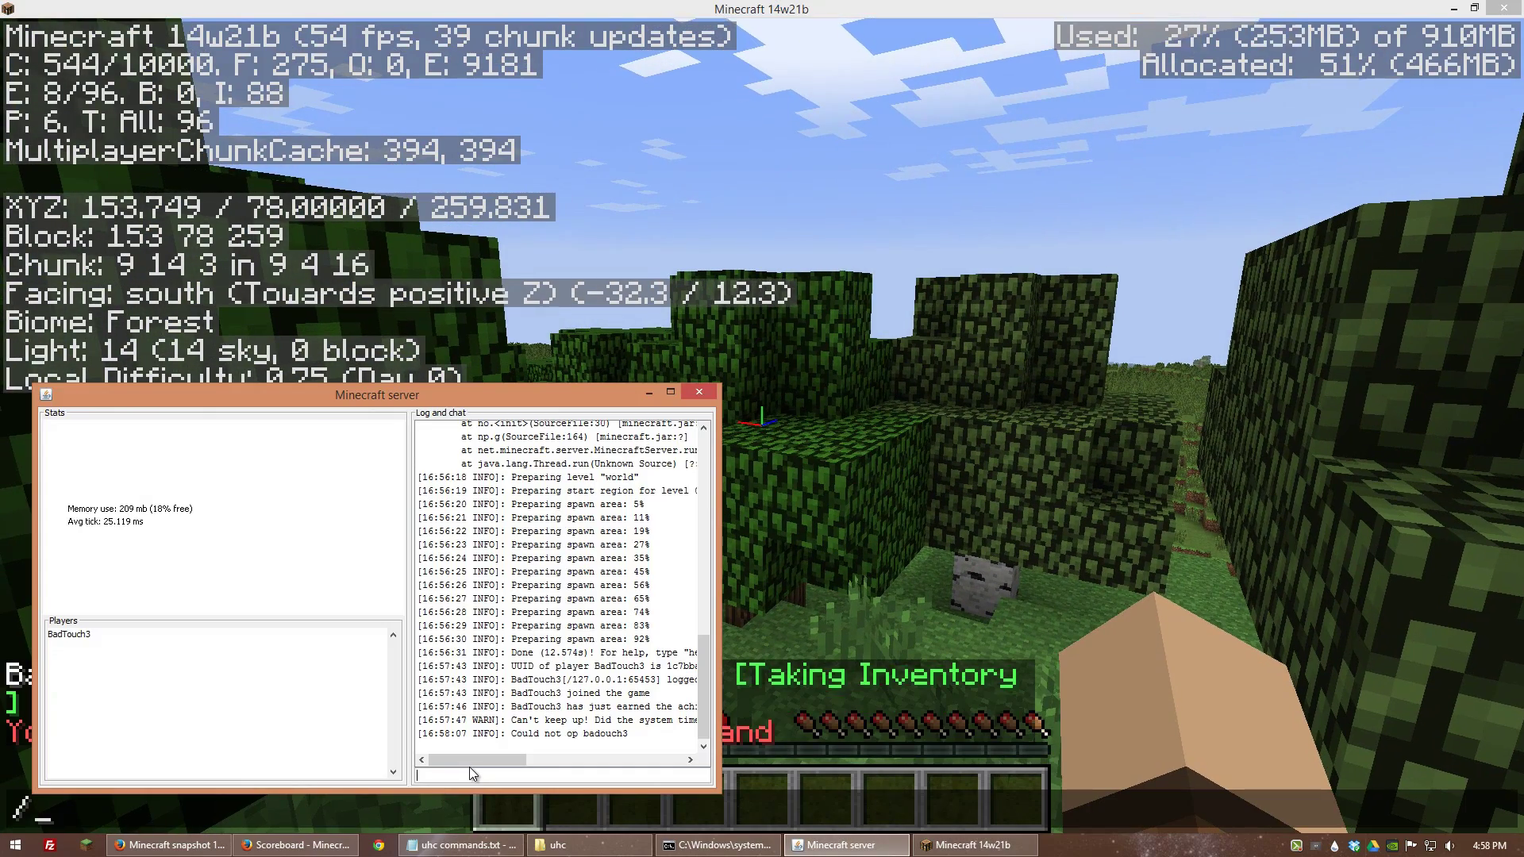
Step: Op the player from the server console, then switch to creative with /gamemode 1
text(op bad)
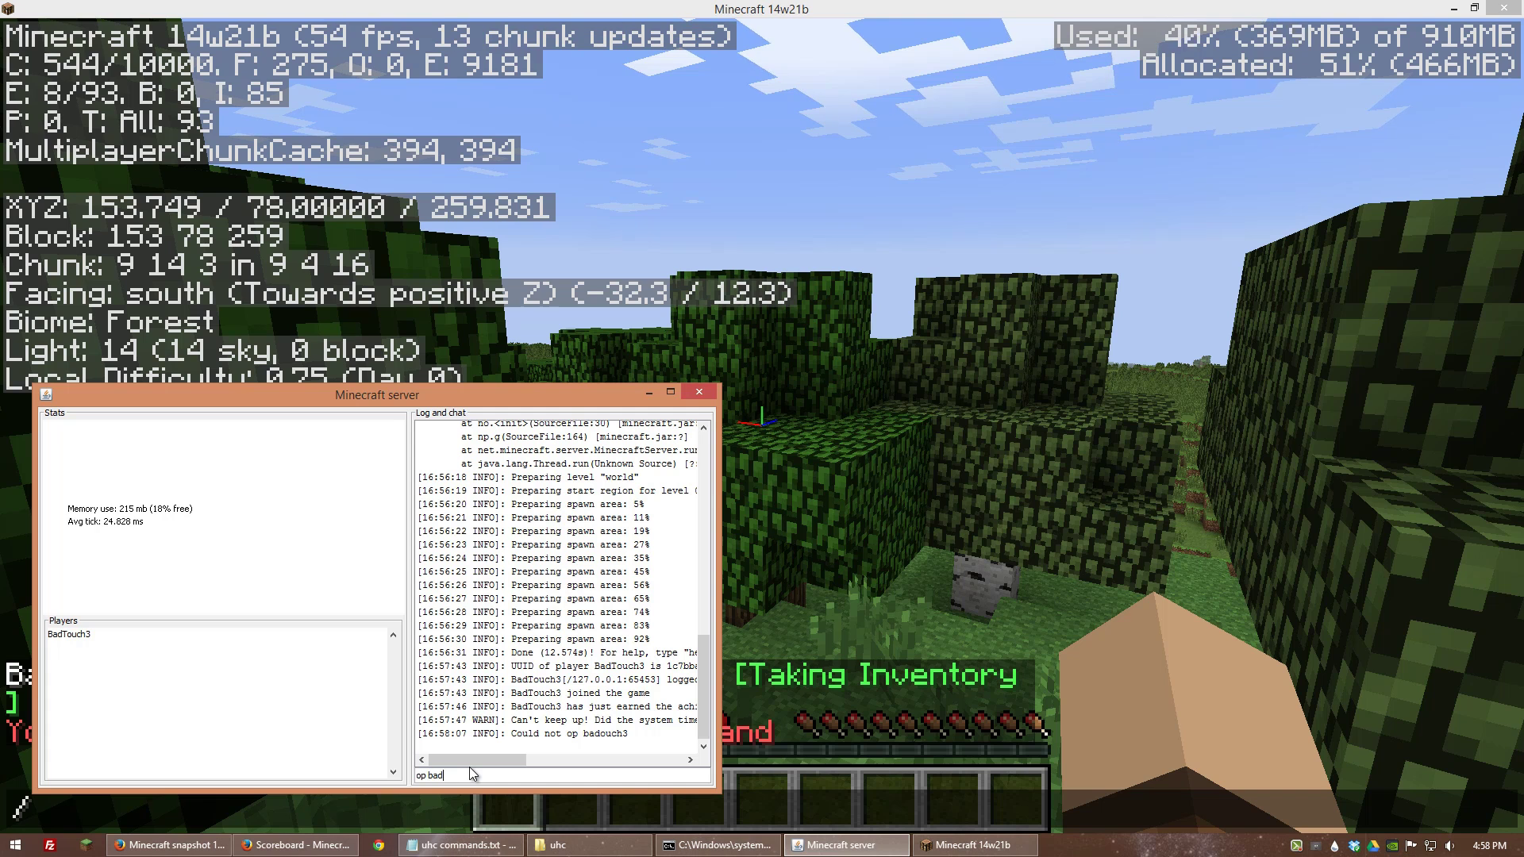
text(touch3)
key(Return)
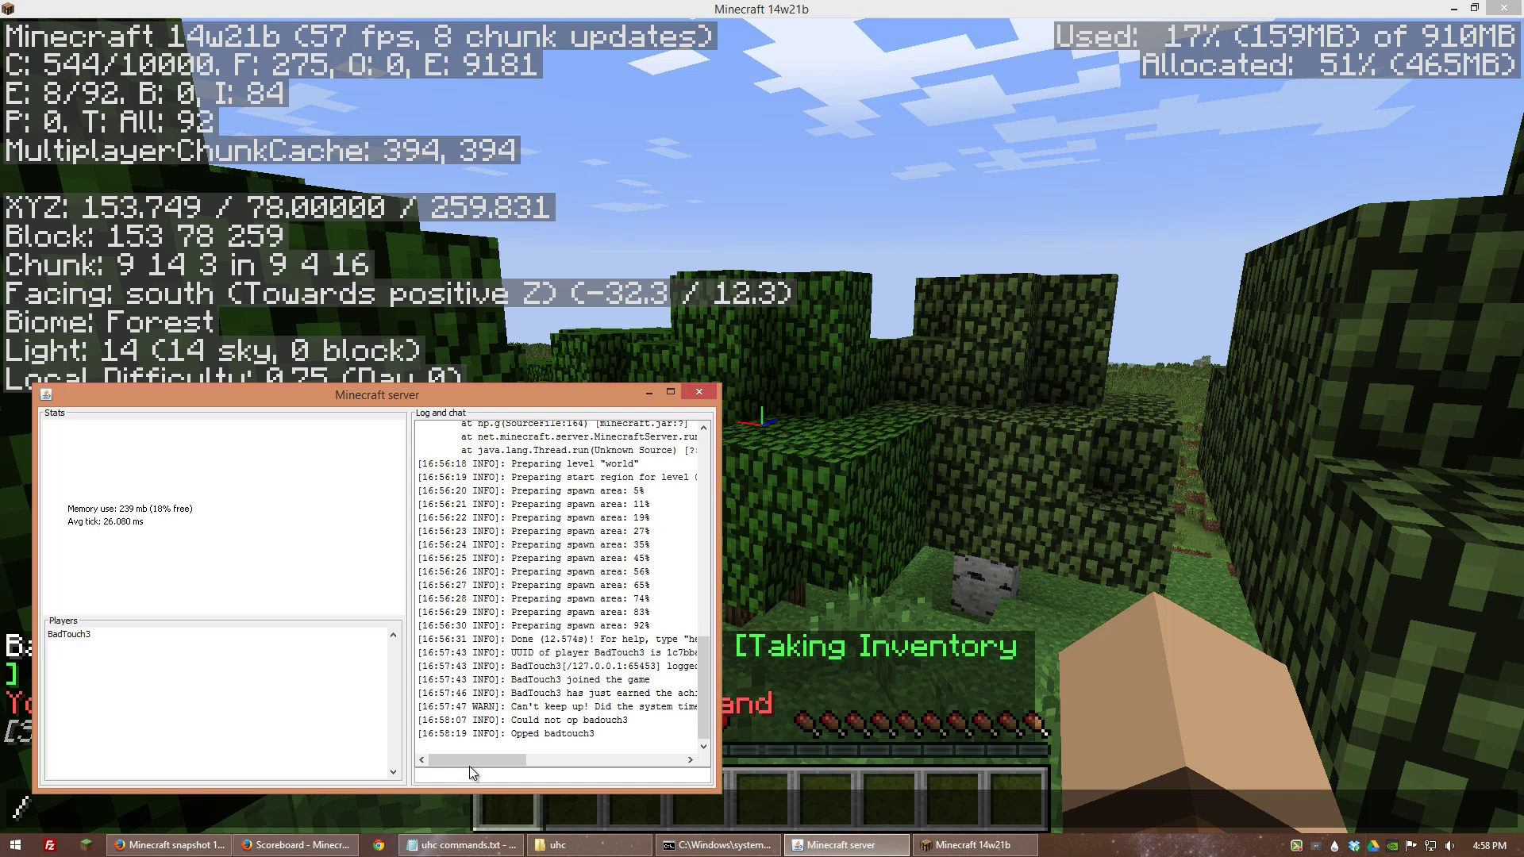
click(1036, 660)
text(/gamemode 1)
key(Return)
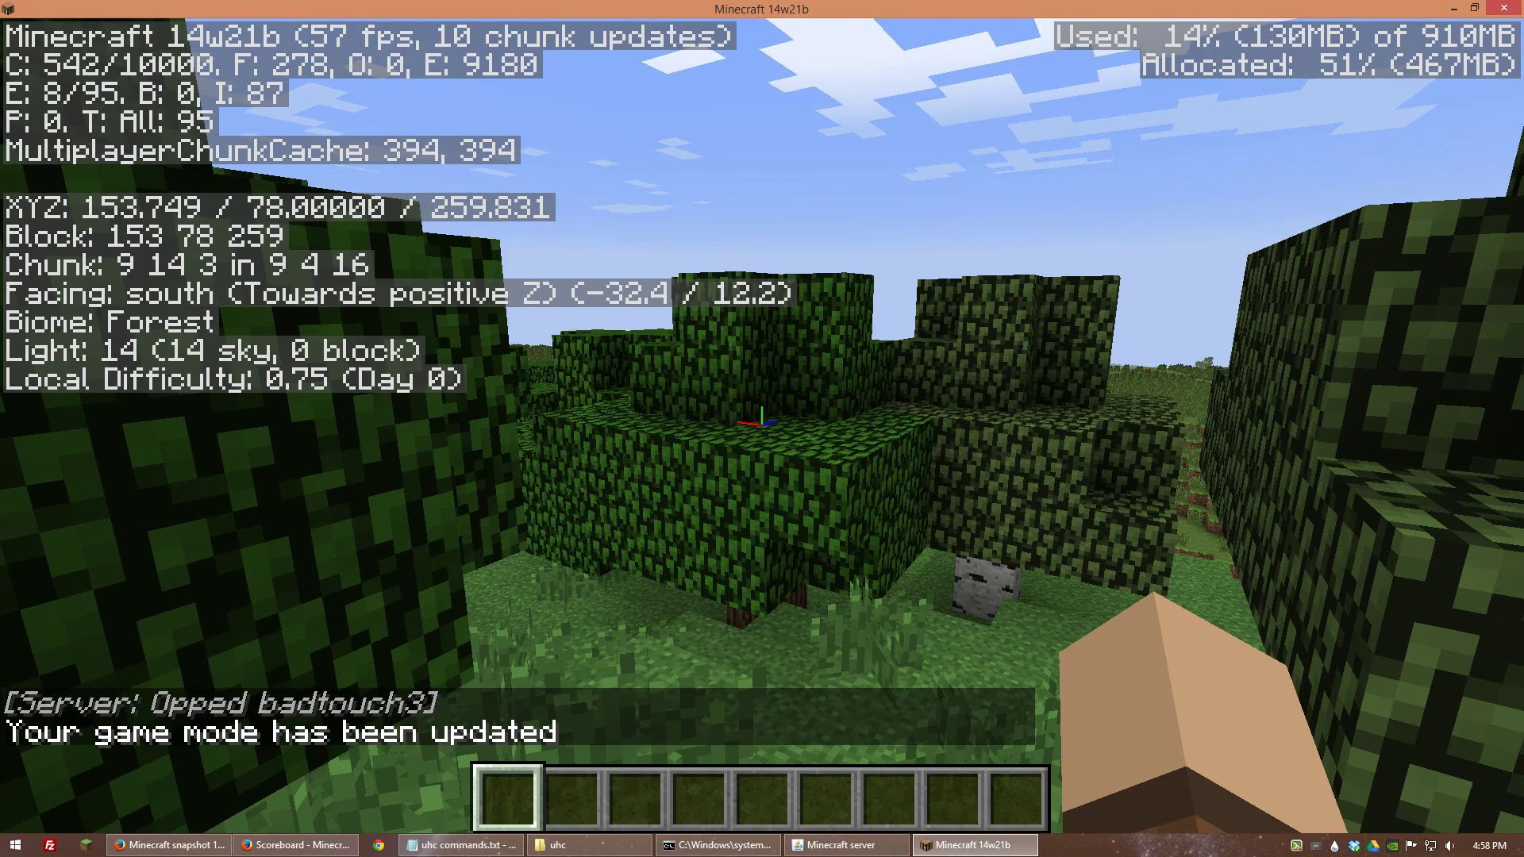
key(space)
key(space)
Step: Fly above the forest, then teleport to coordinates 0 77 0 with /tp
key(w)
key(space)
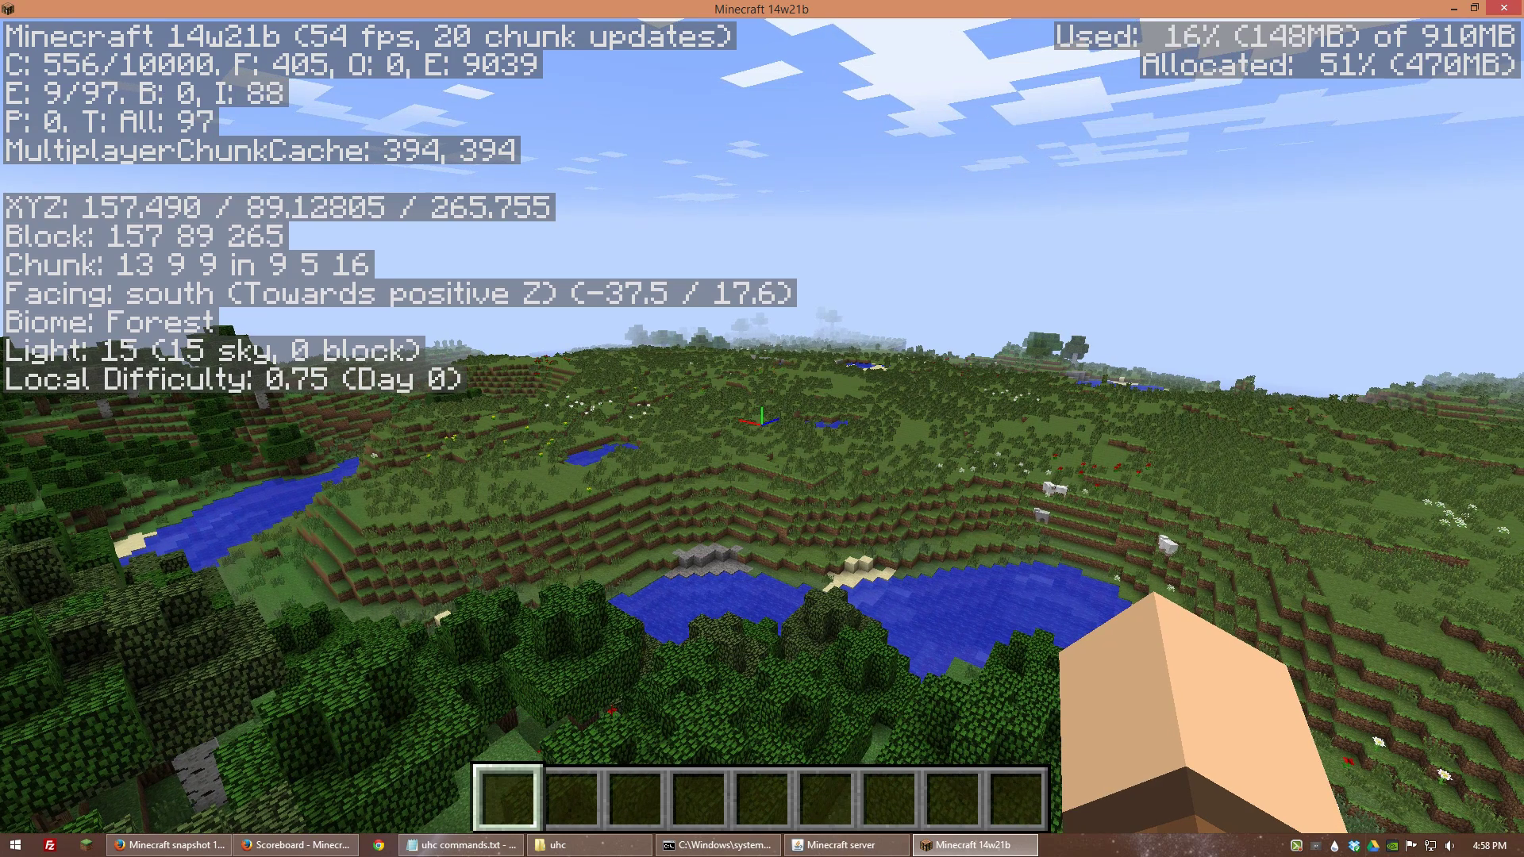
key(slash)
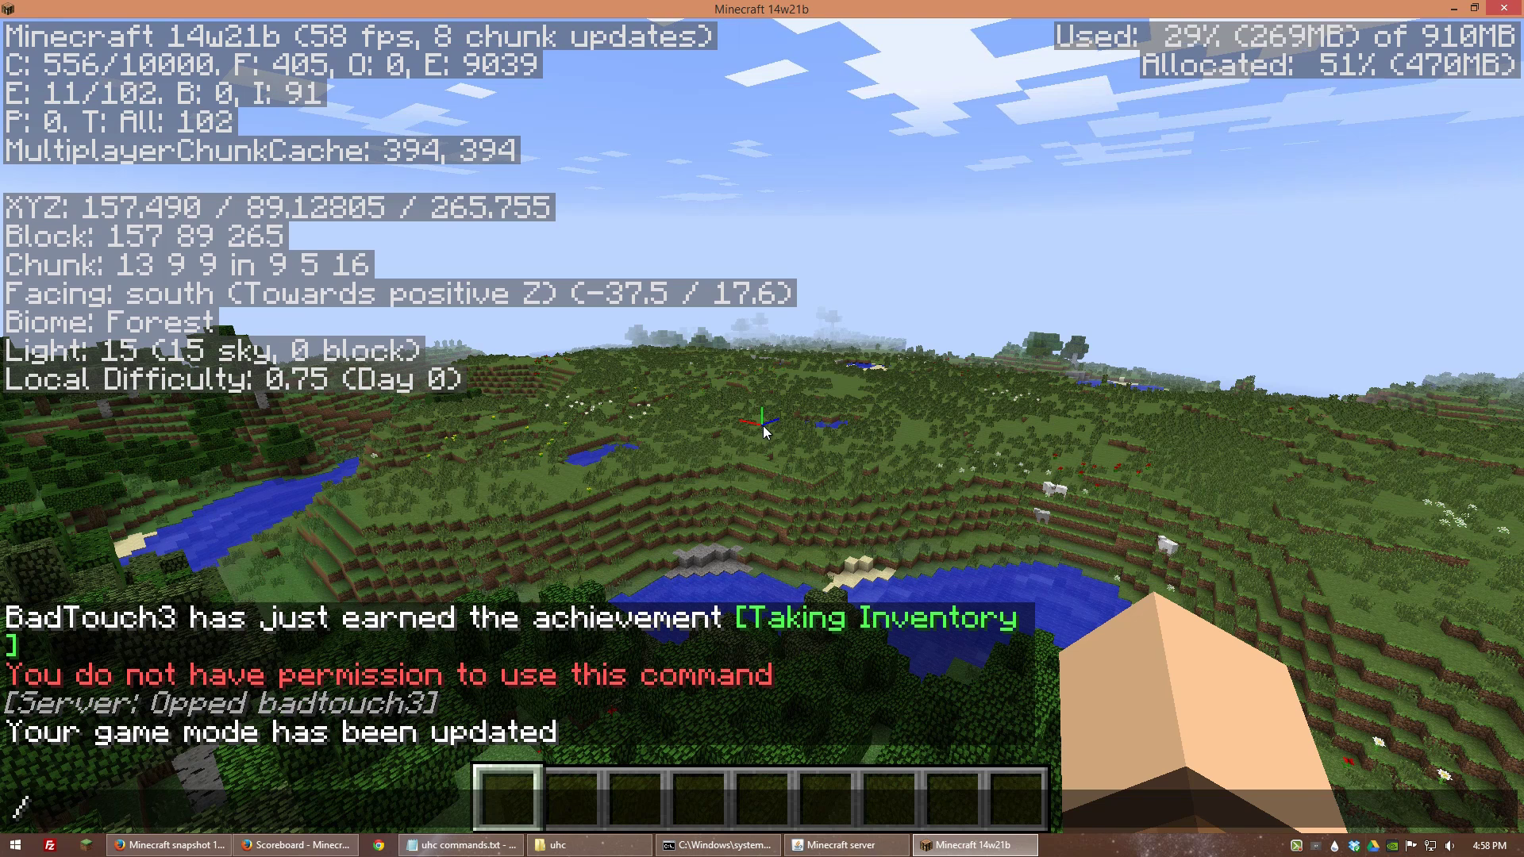
text(tp badtouch)
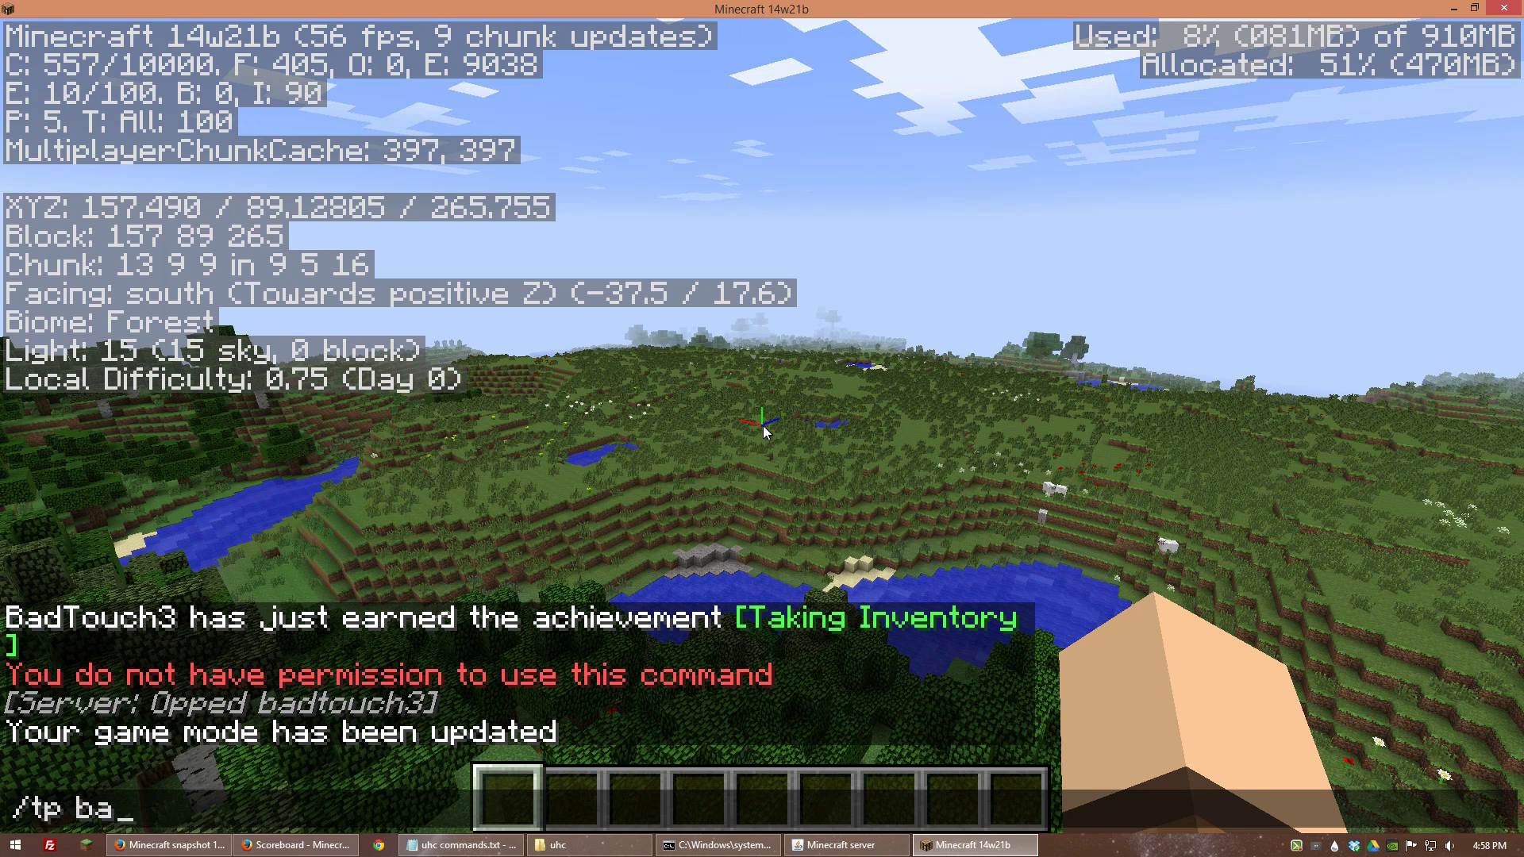
key(BackSpace)
key(BackSpace)
key(BackSpace)
key(BackSpace)
key(BackSpace)
key(BackSpace)
key(BackSpace)
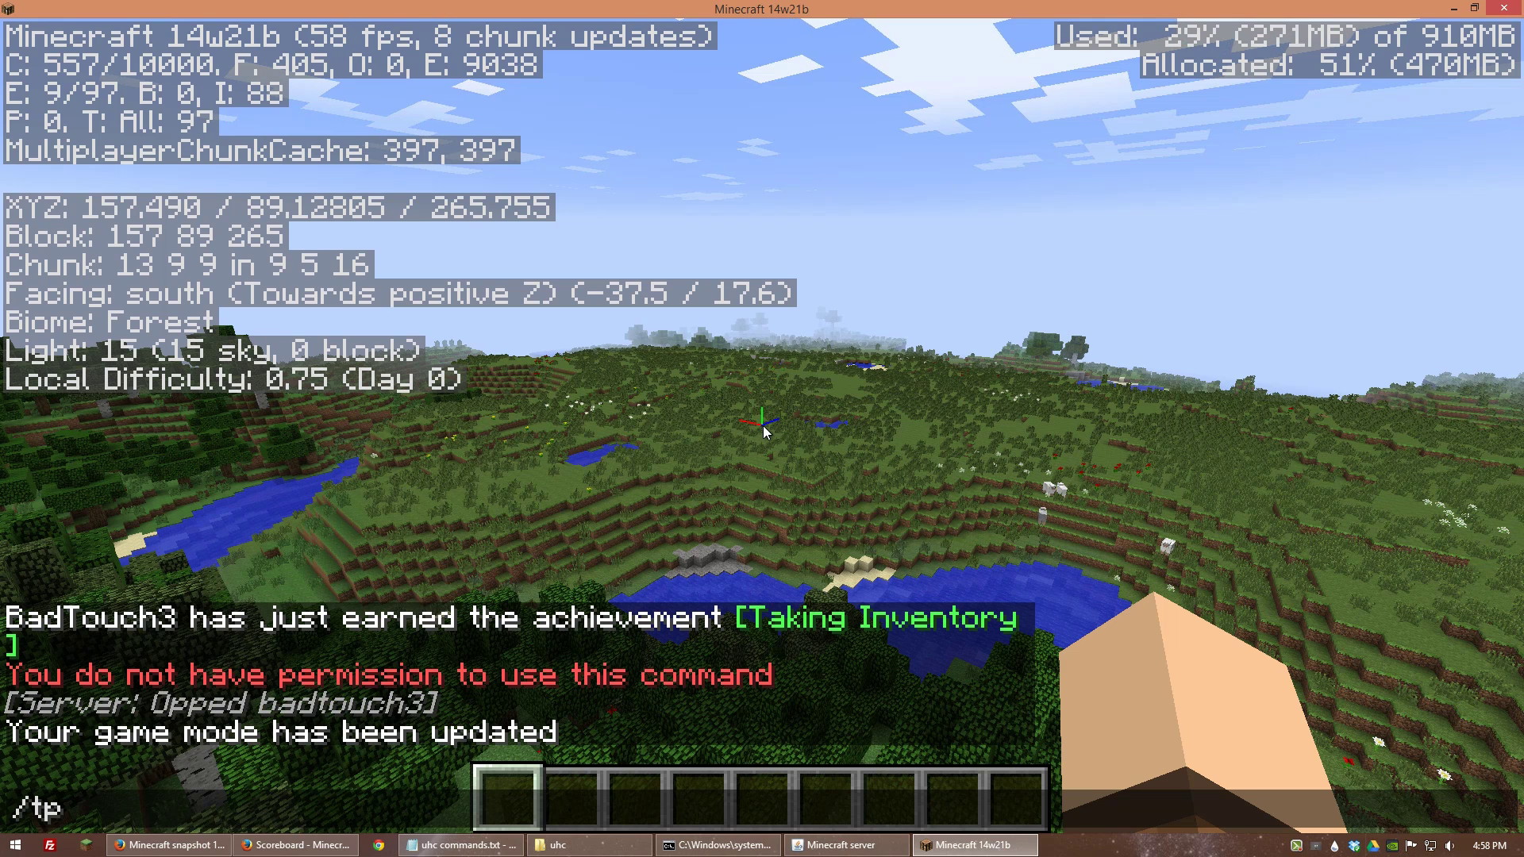
text(0)
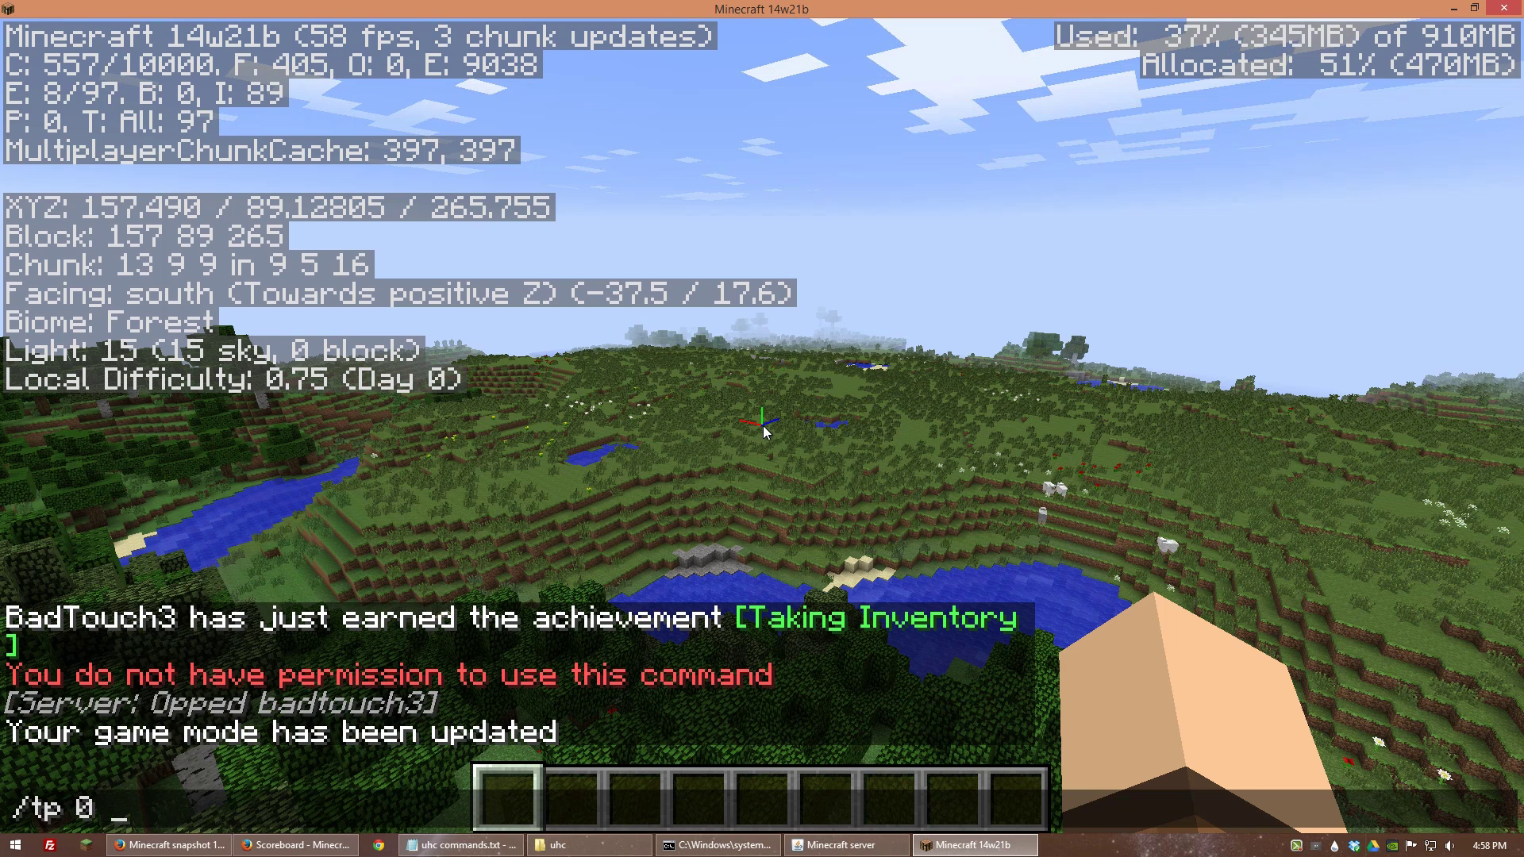
text( 77)
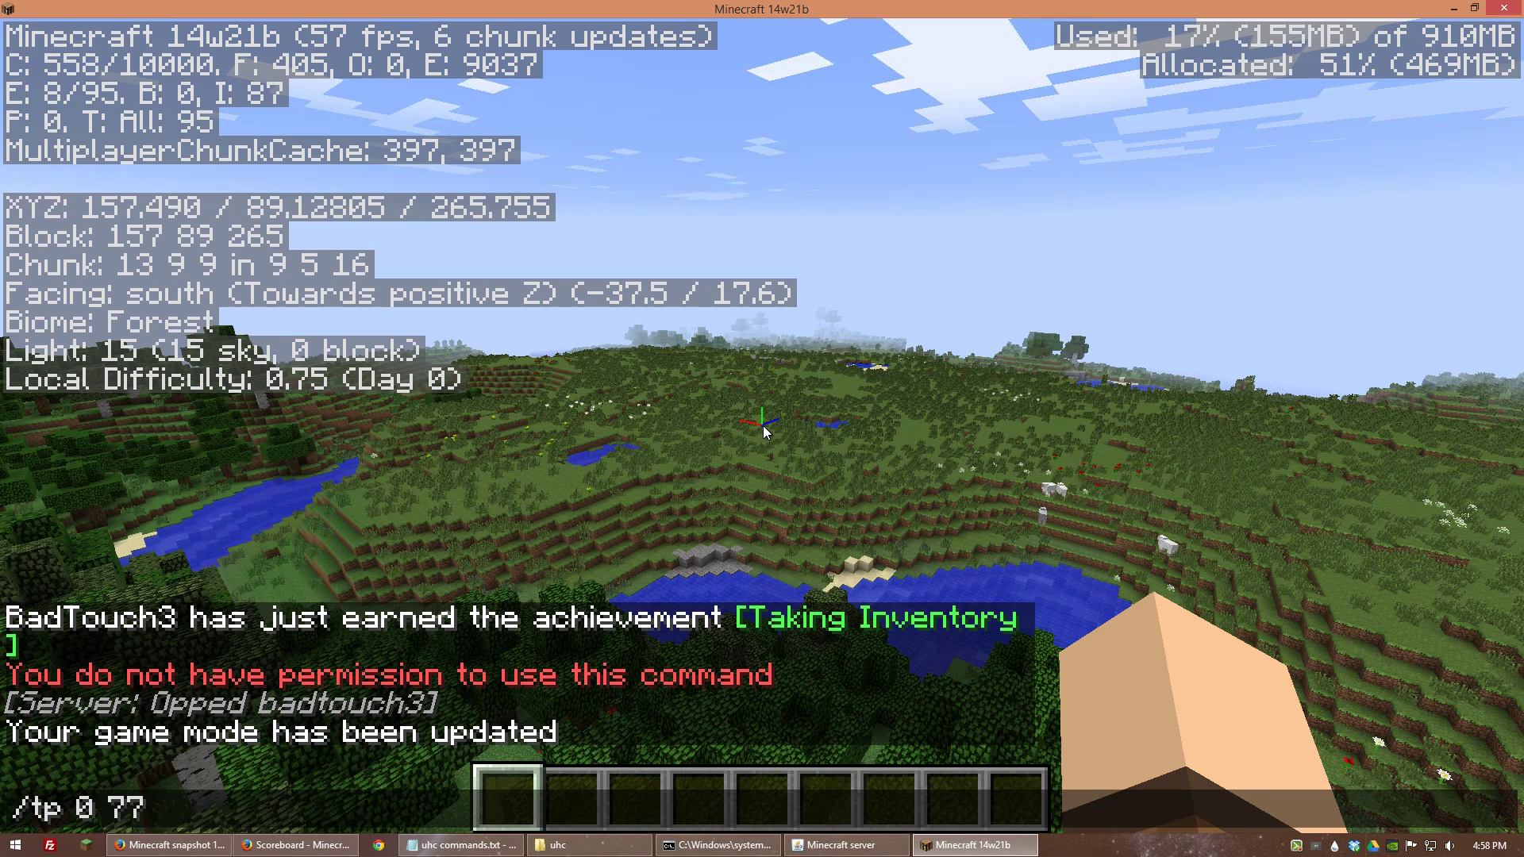
text( 0)
key(Return)
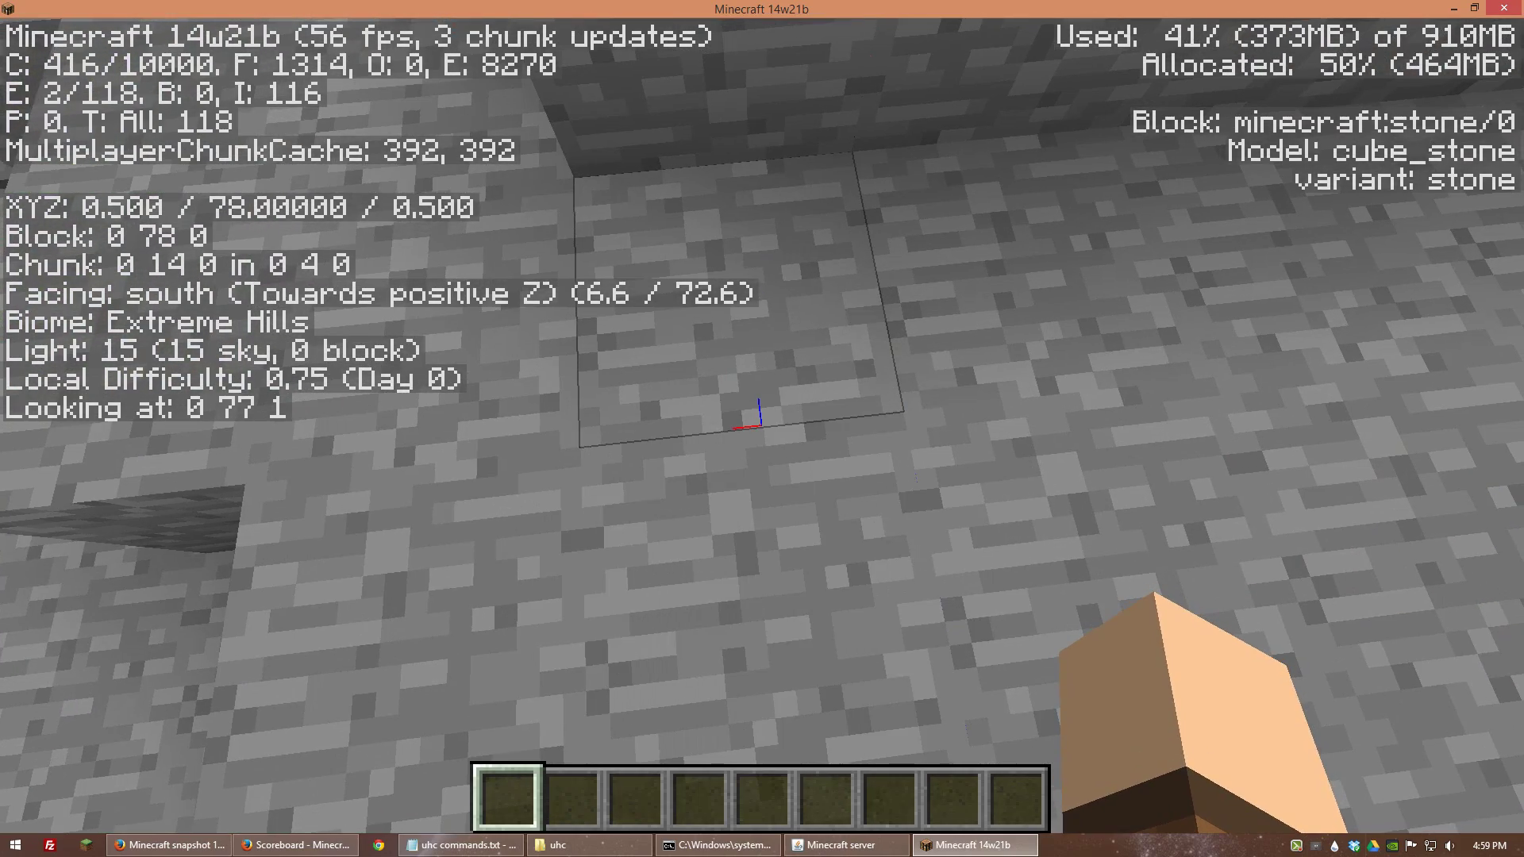
Step: Run /setworldspawn to set the spawn at 0, 78, 0, then close the chat
key(t)
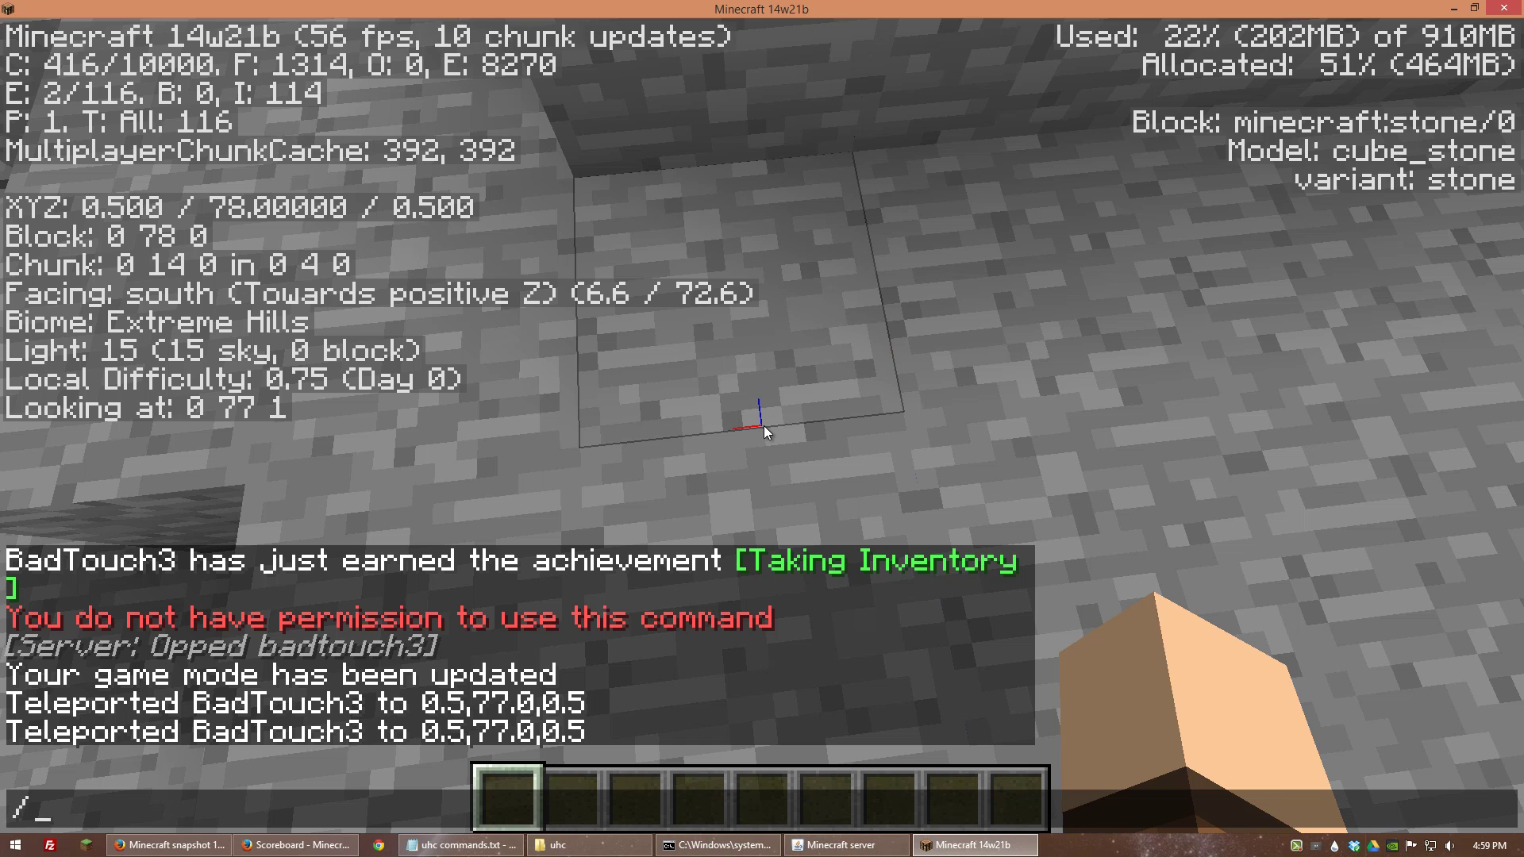
text(/set)
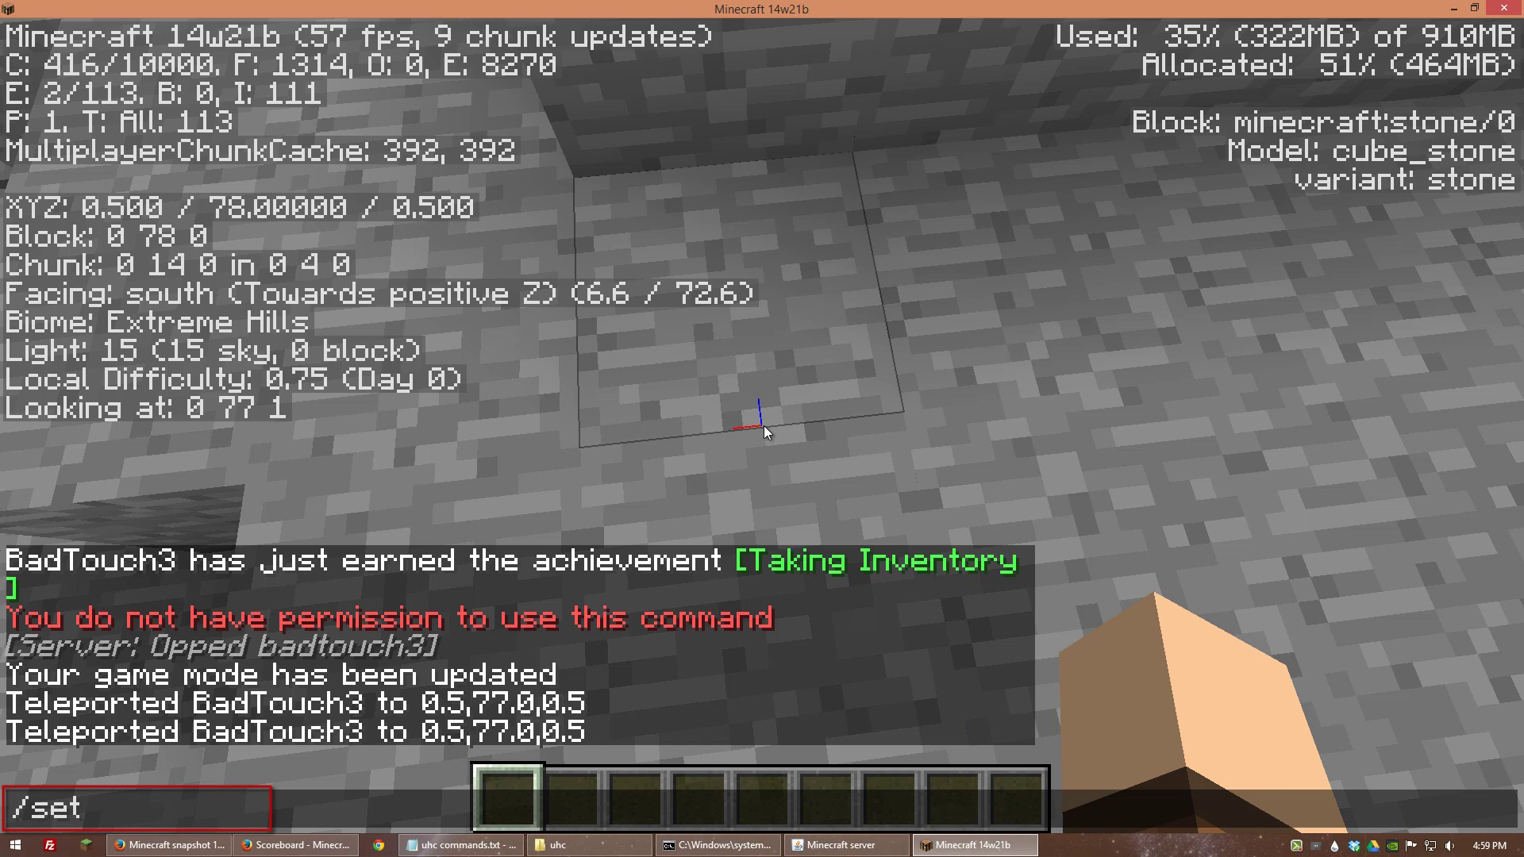
text(worlds)
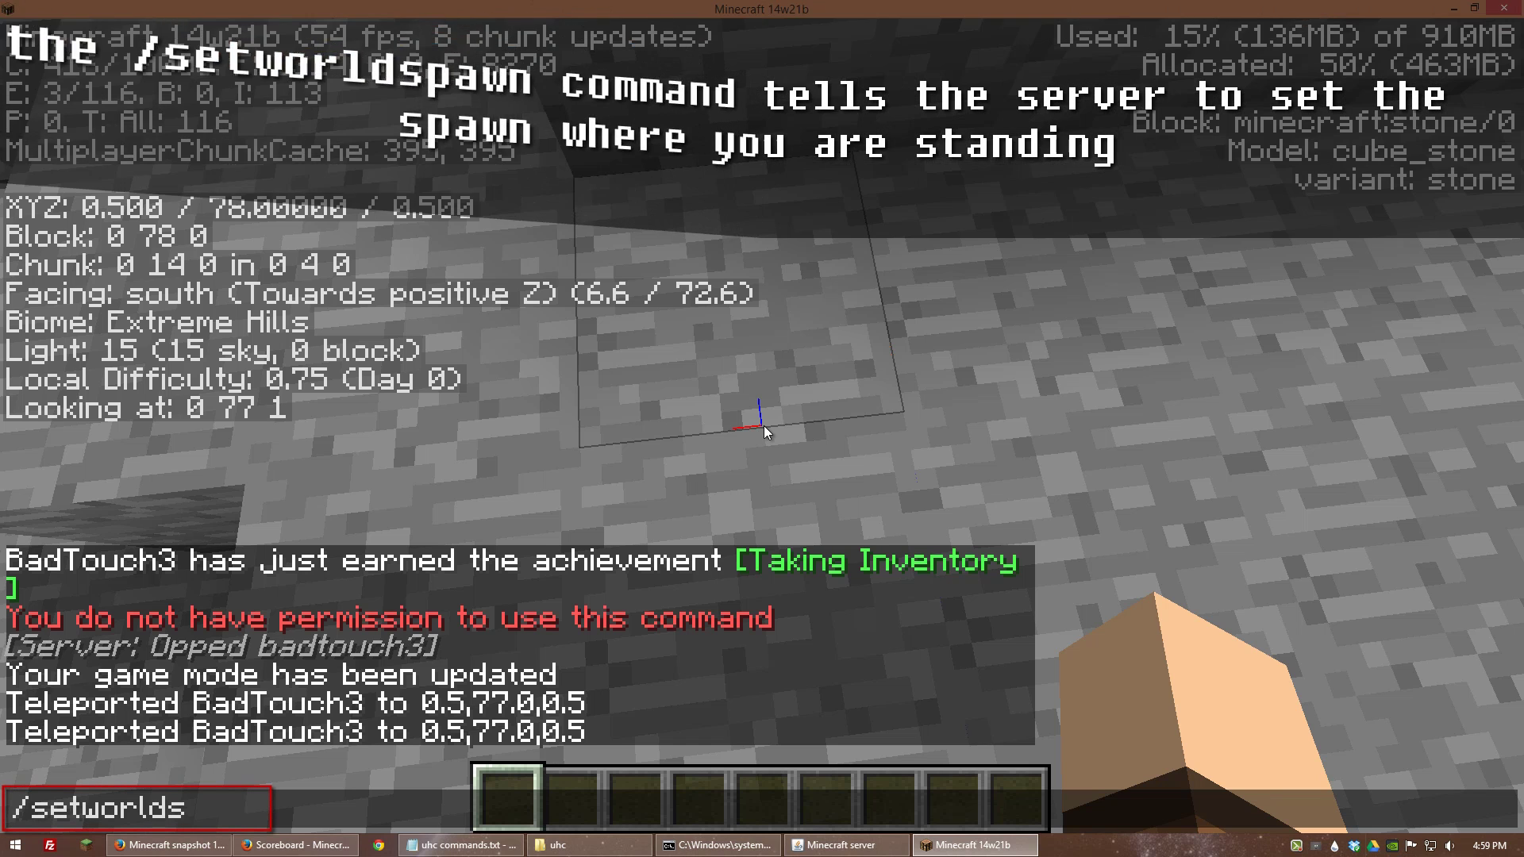
text(pawn)
key(Return)
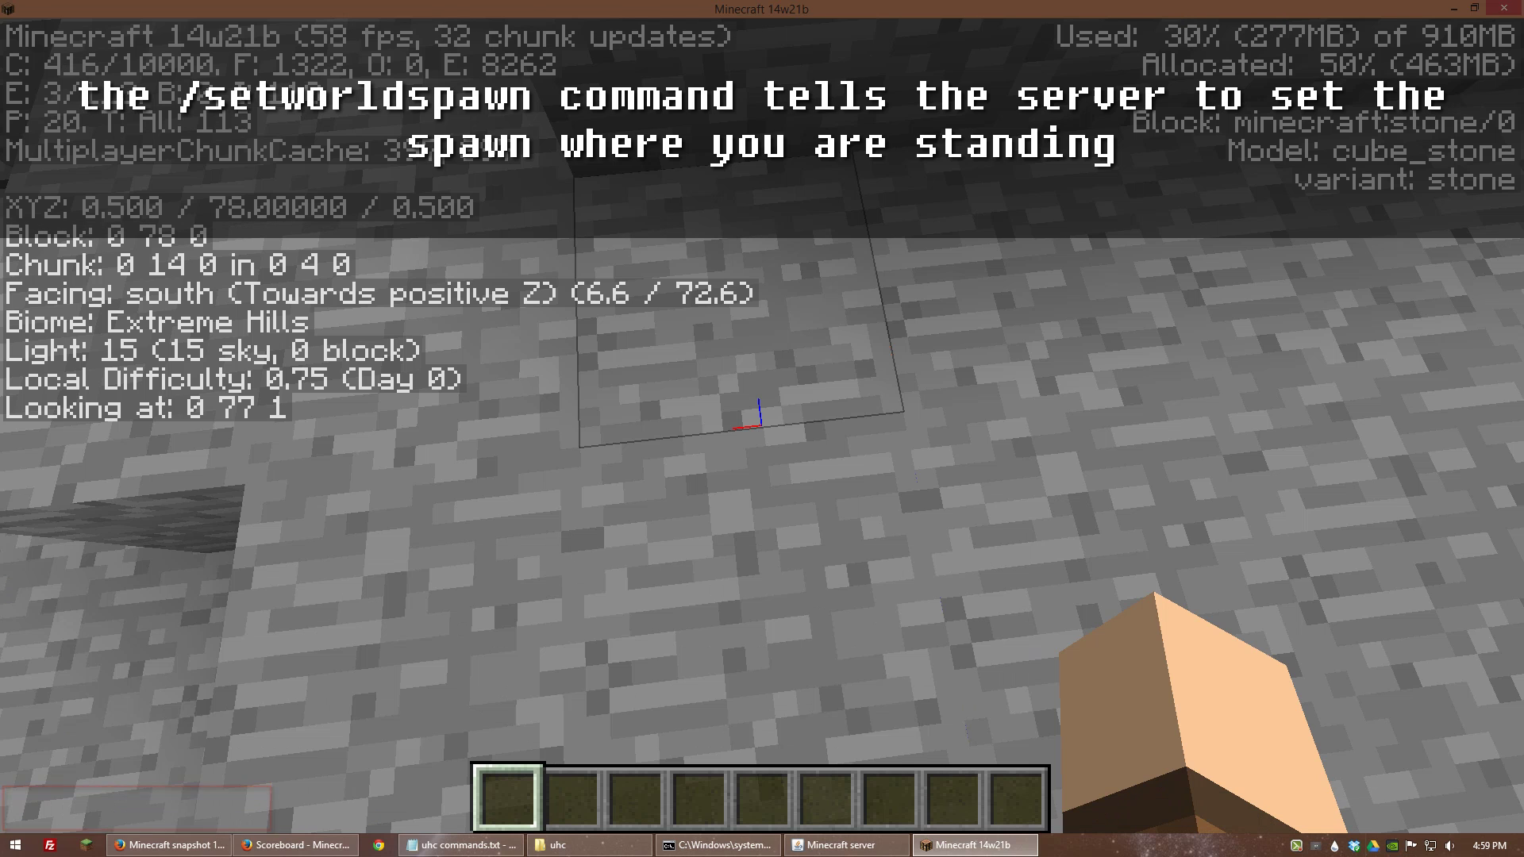
key(t)
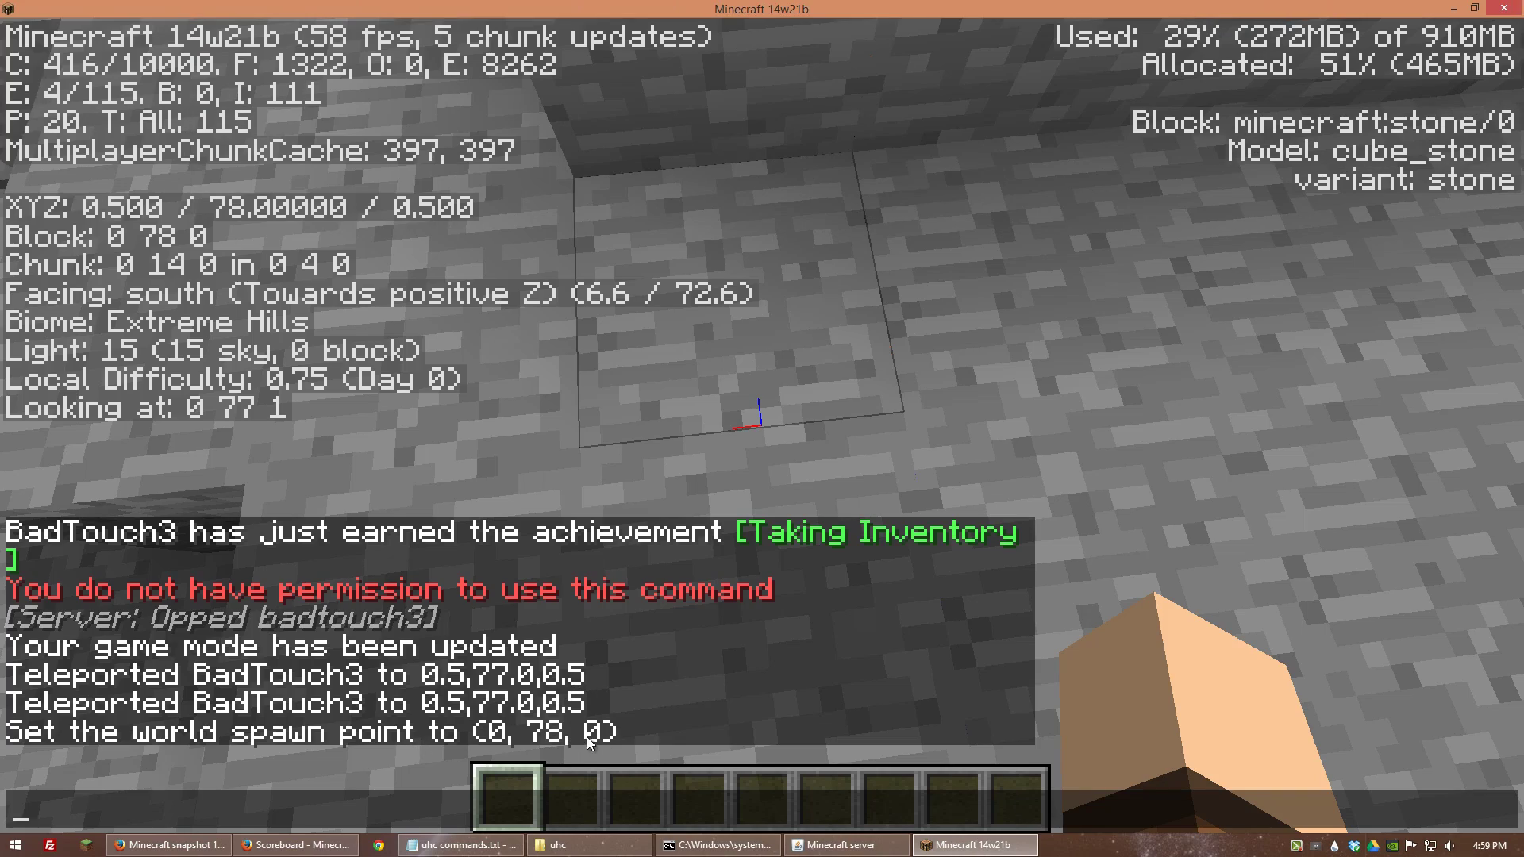
key(Escape)
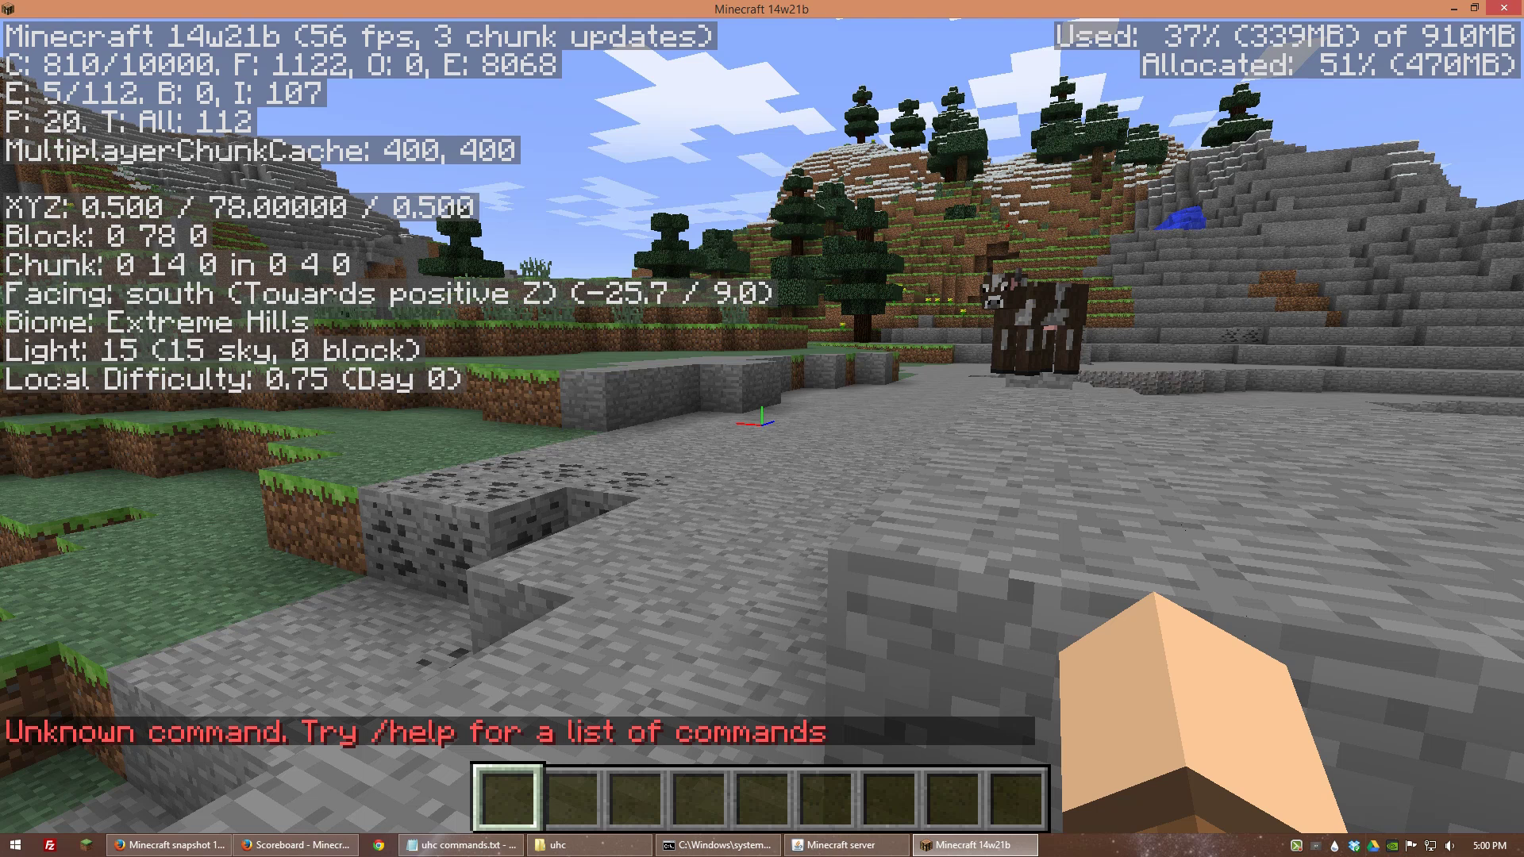
Step: Disable natural health regeneration with /gamerule naturalRegeneration false
key(slash)
text(ga)
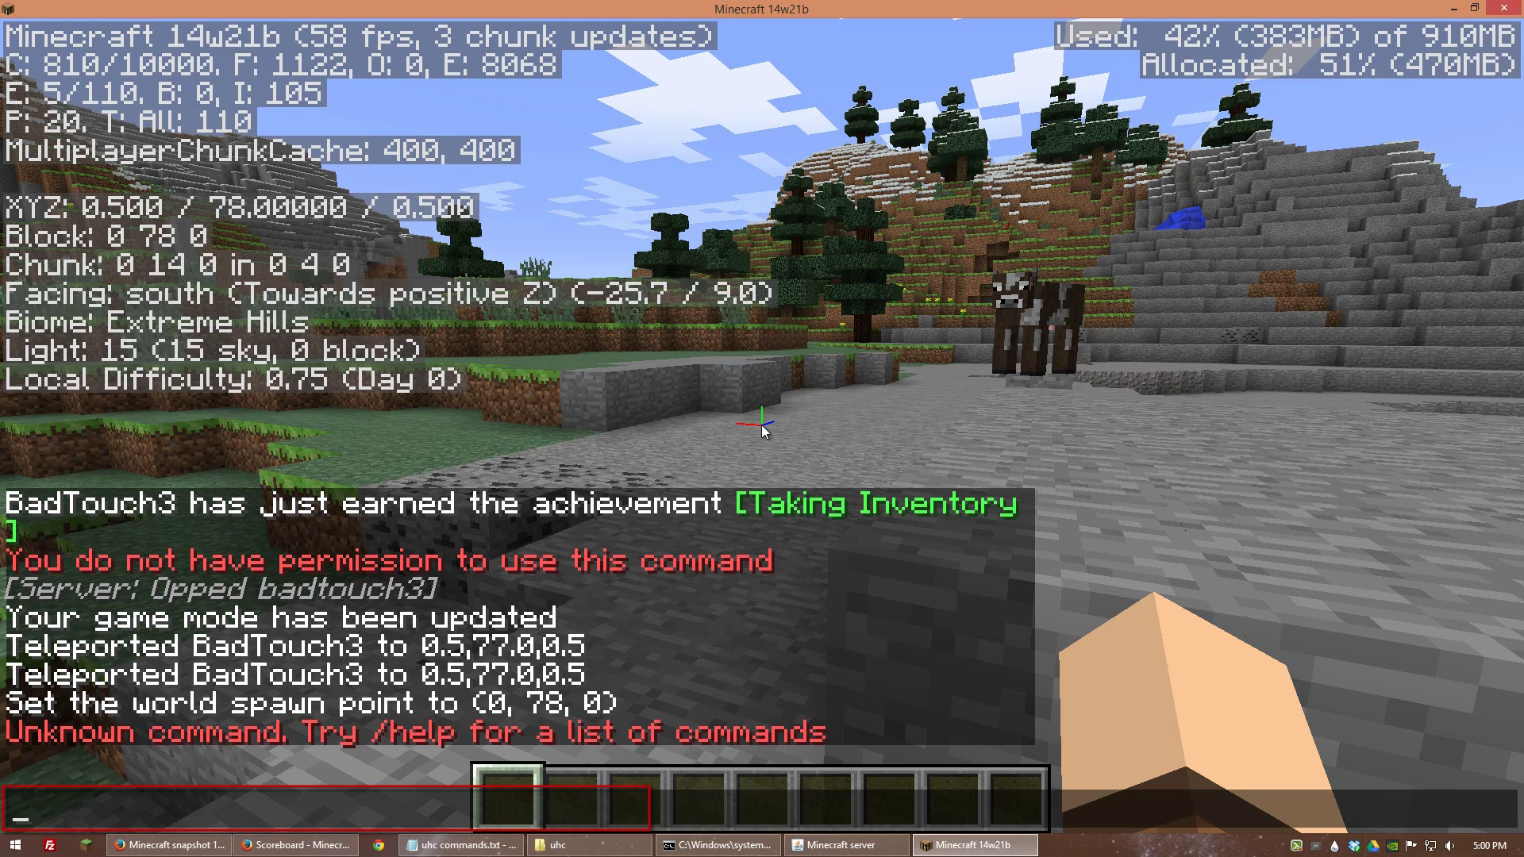
text(meru)
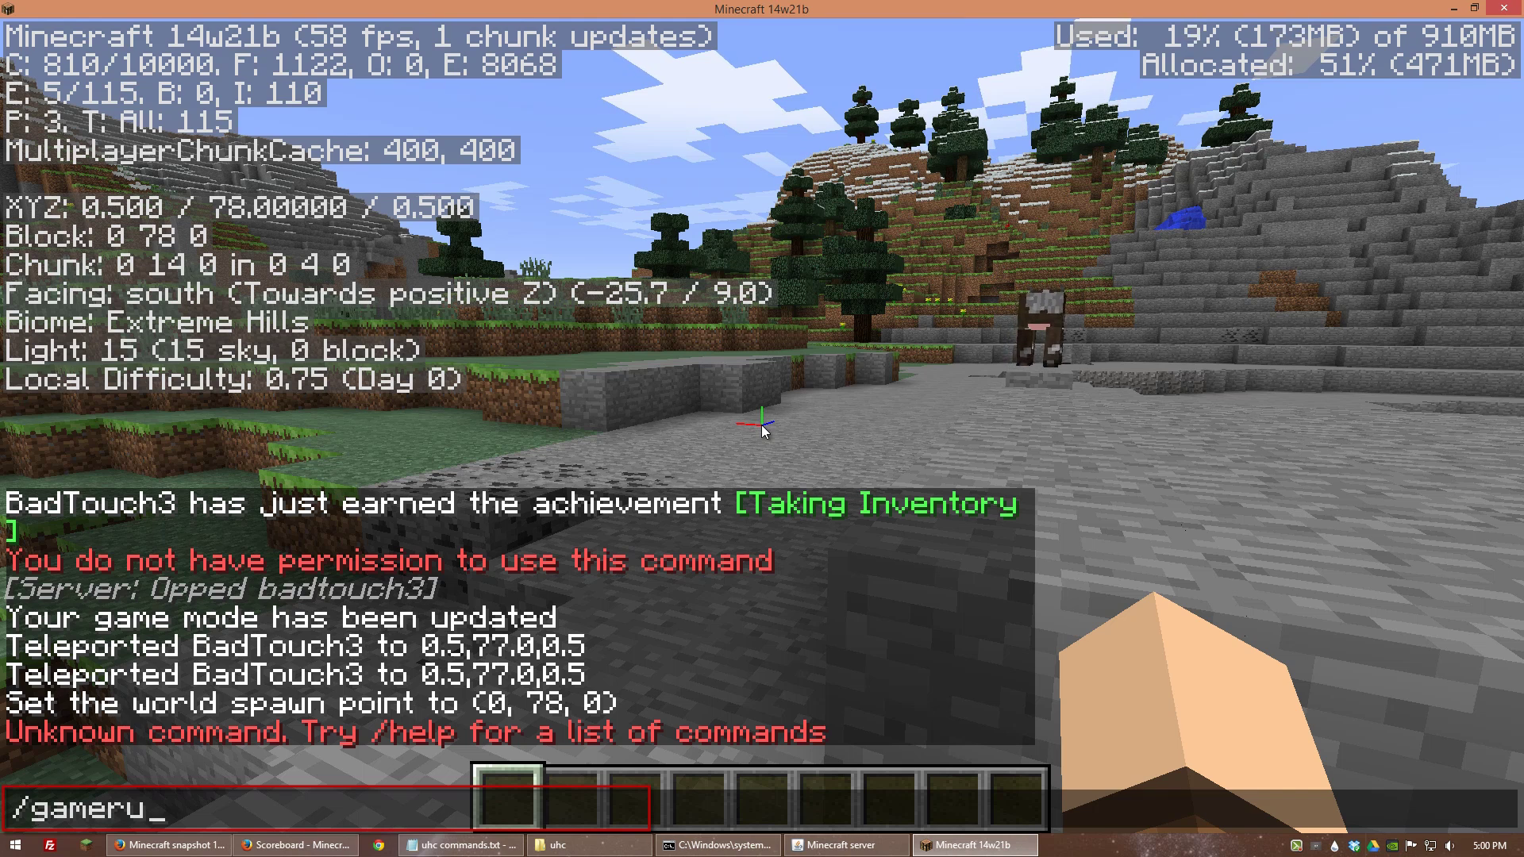
text(le na)
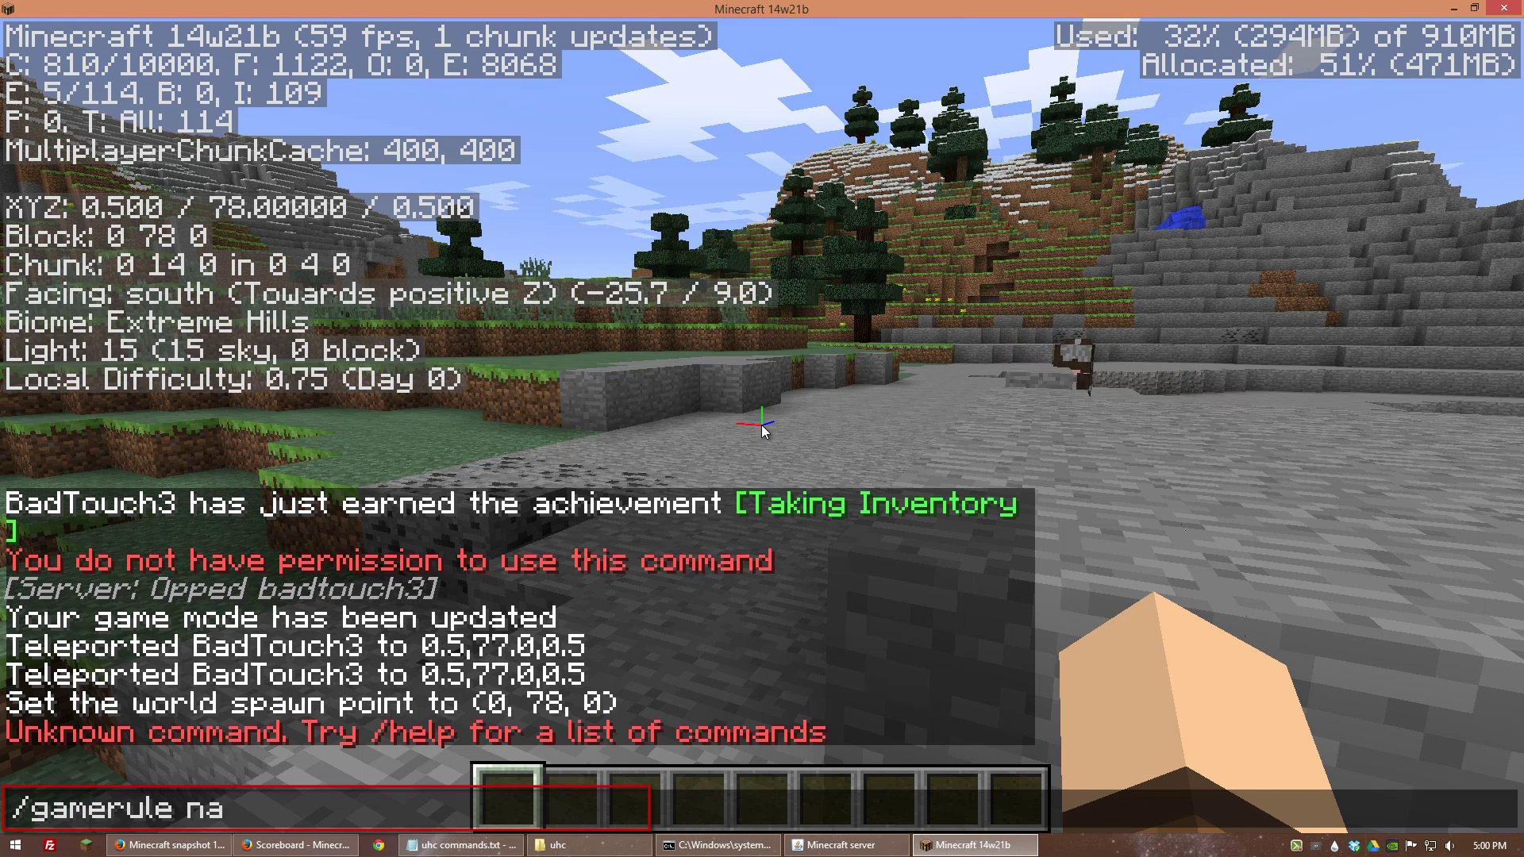
text(turalRege)
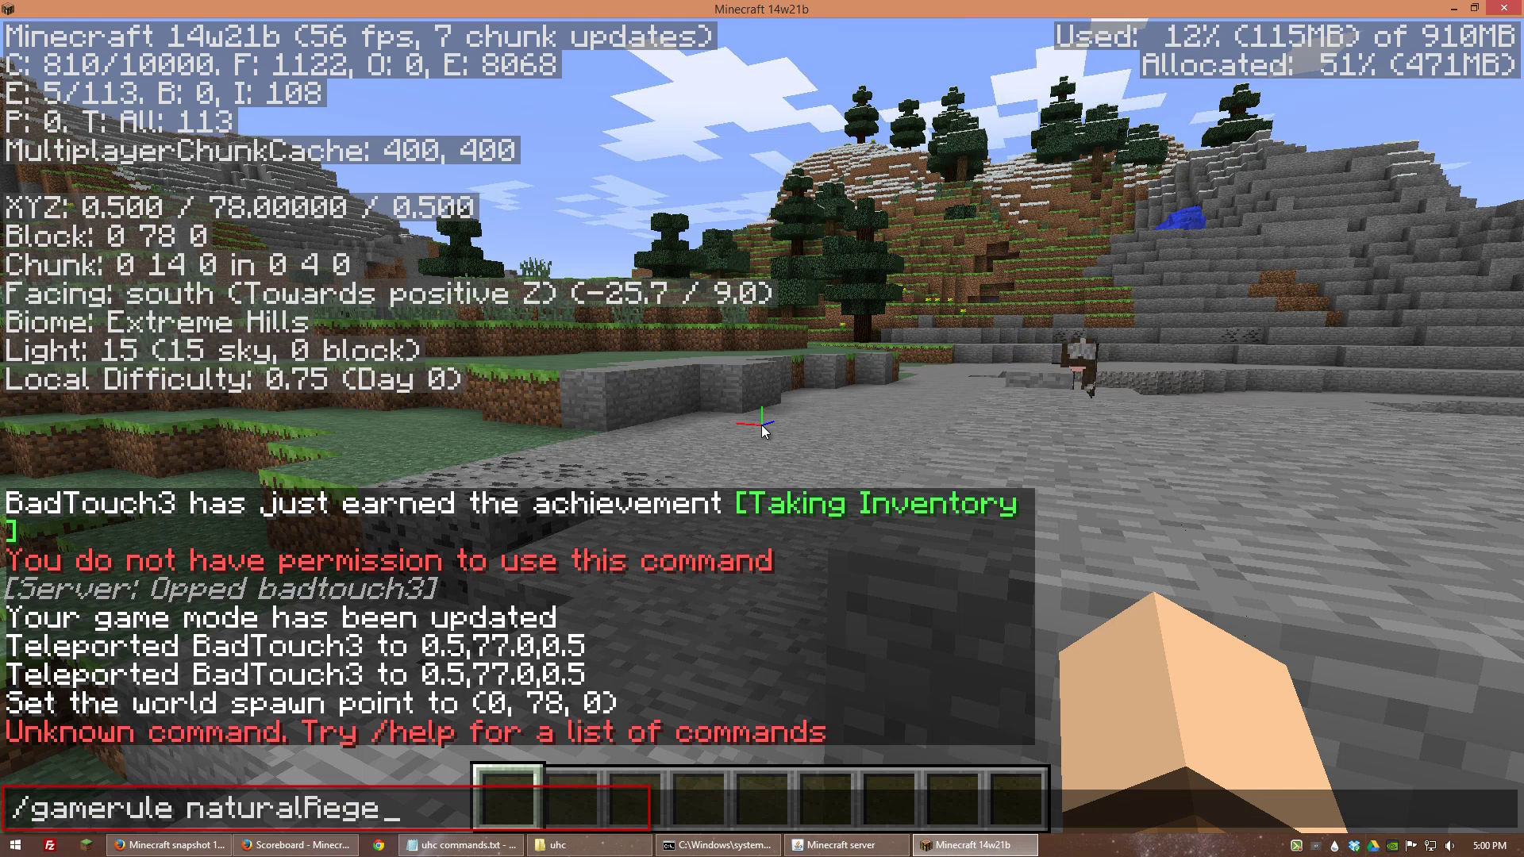
text(neration false)
key(Return)
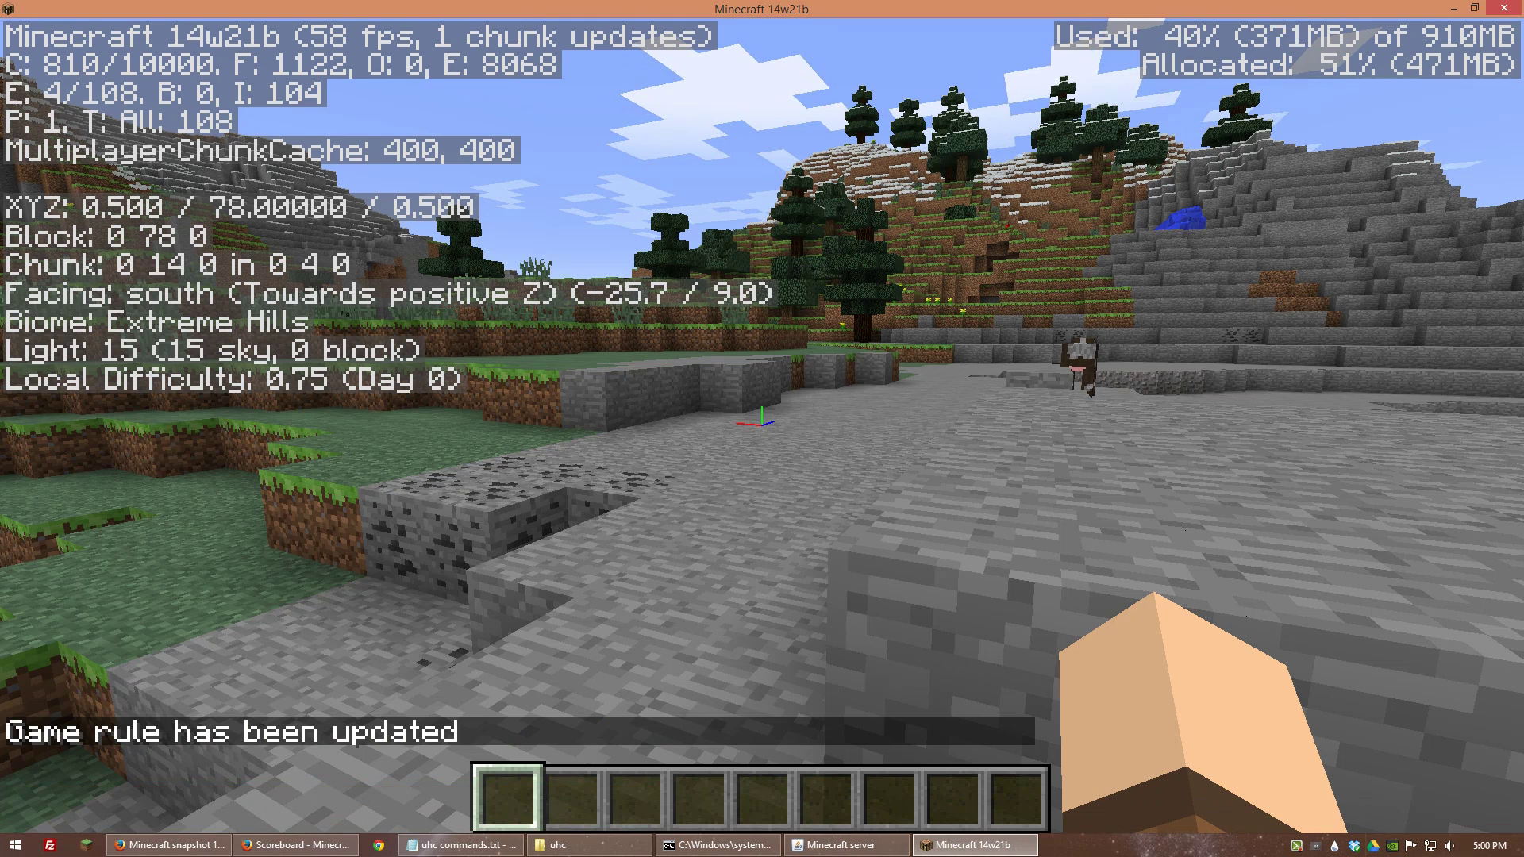
key(t)
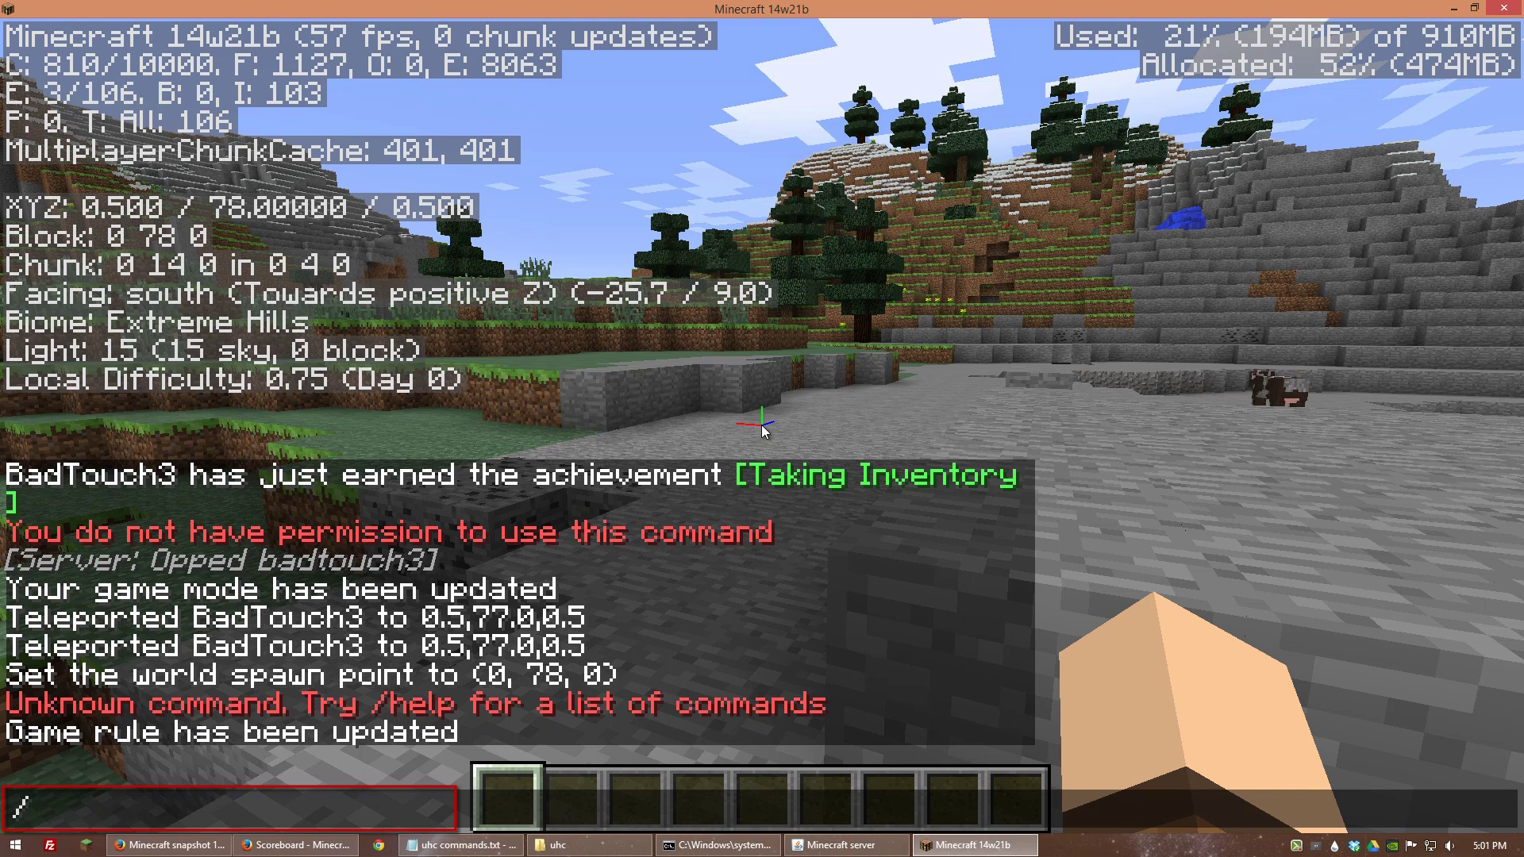
Step: Run /worldborder set 2000 0 to shrink the border from 60000000 to 2000 blocks
text(wor)
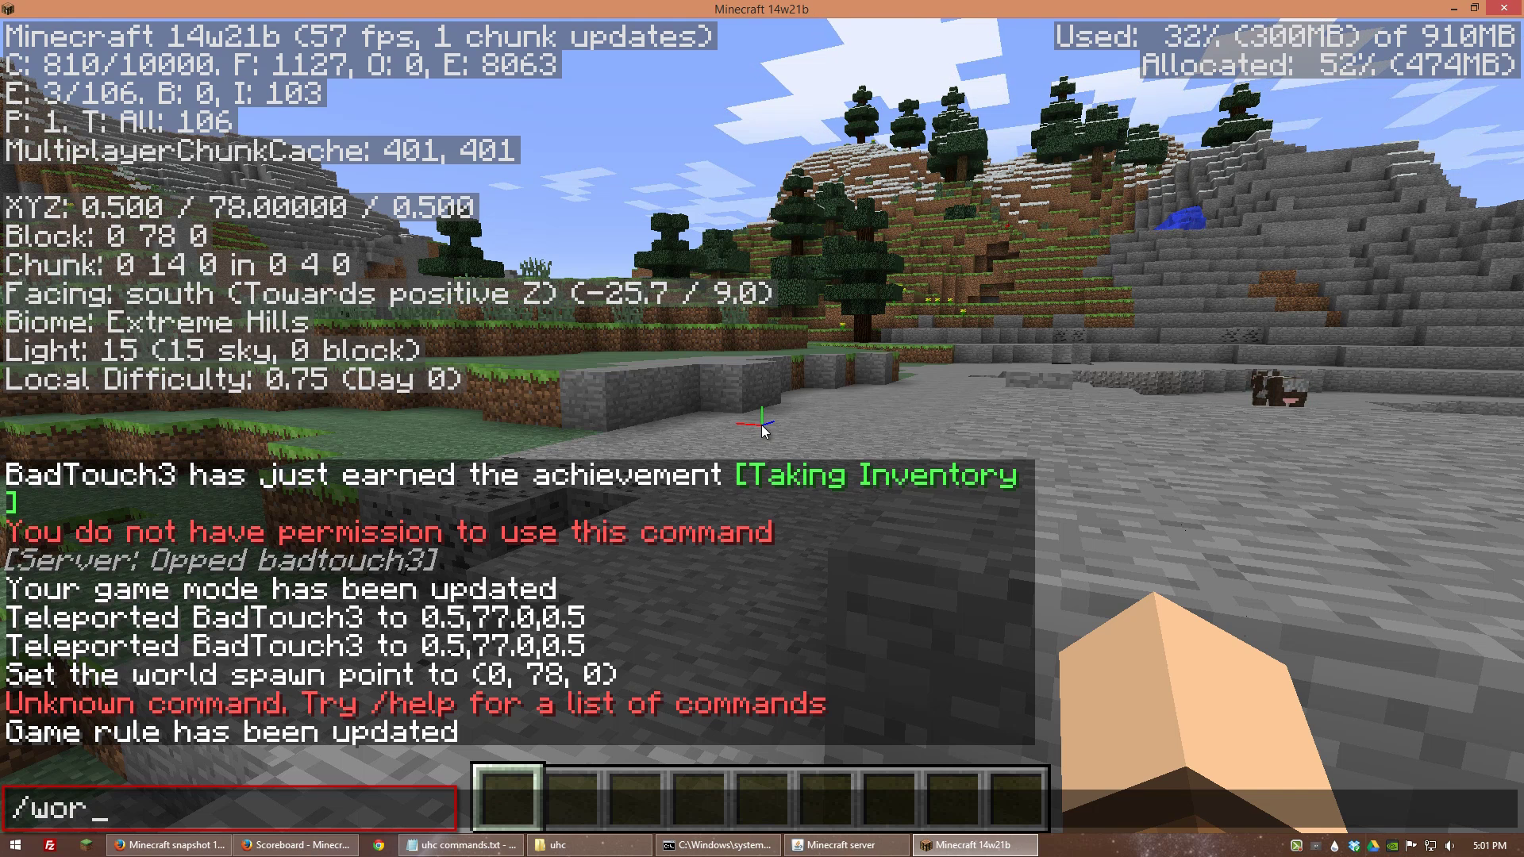
text(ldborder set)
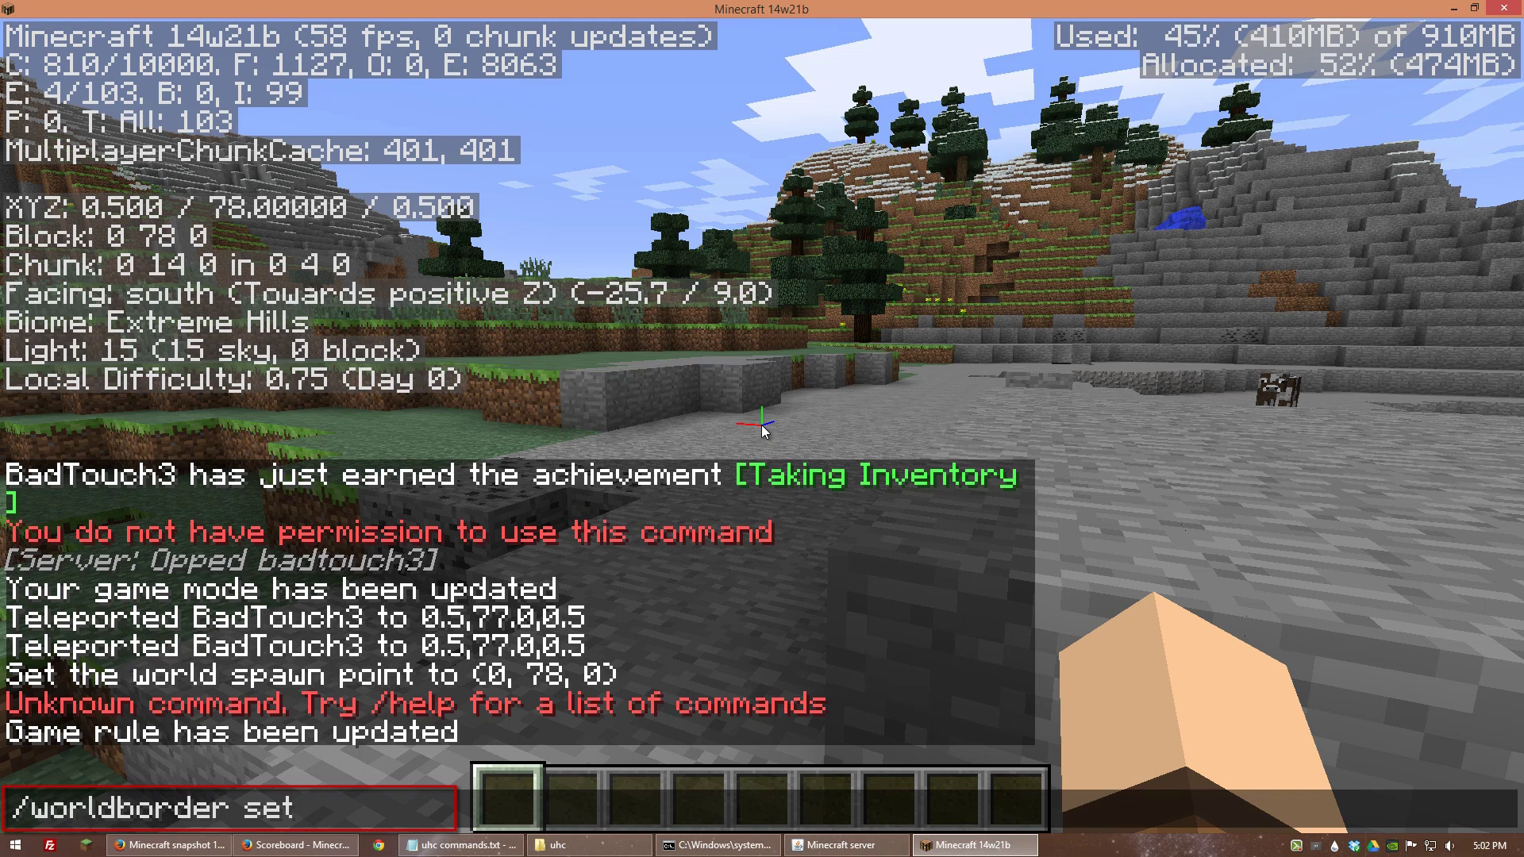
text(2000)
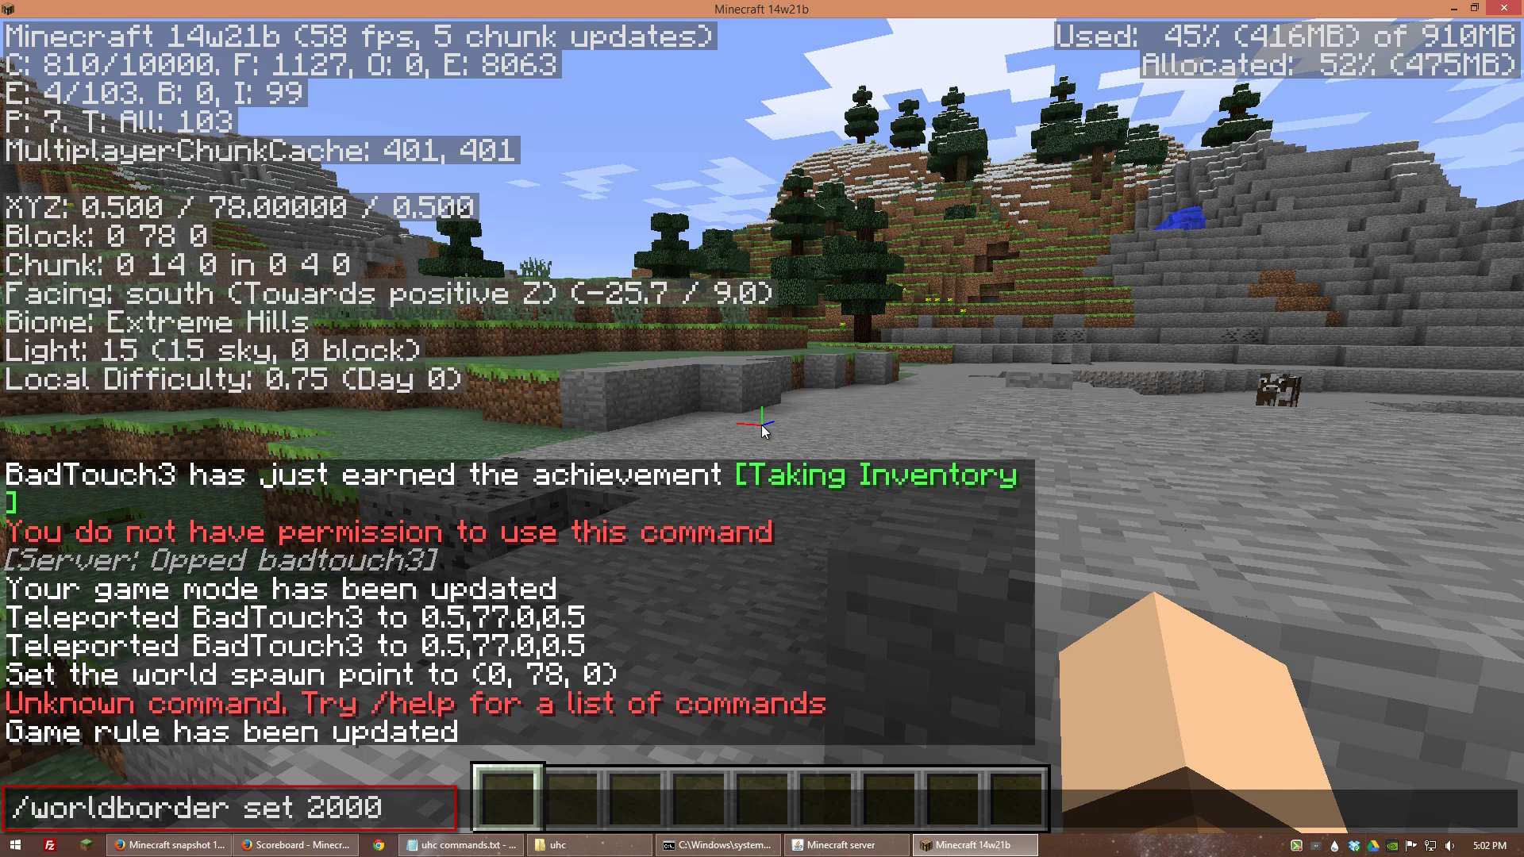
text( 0)
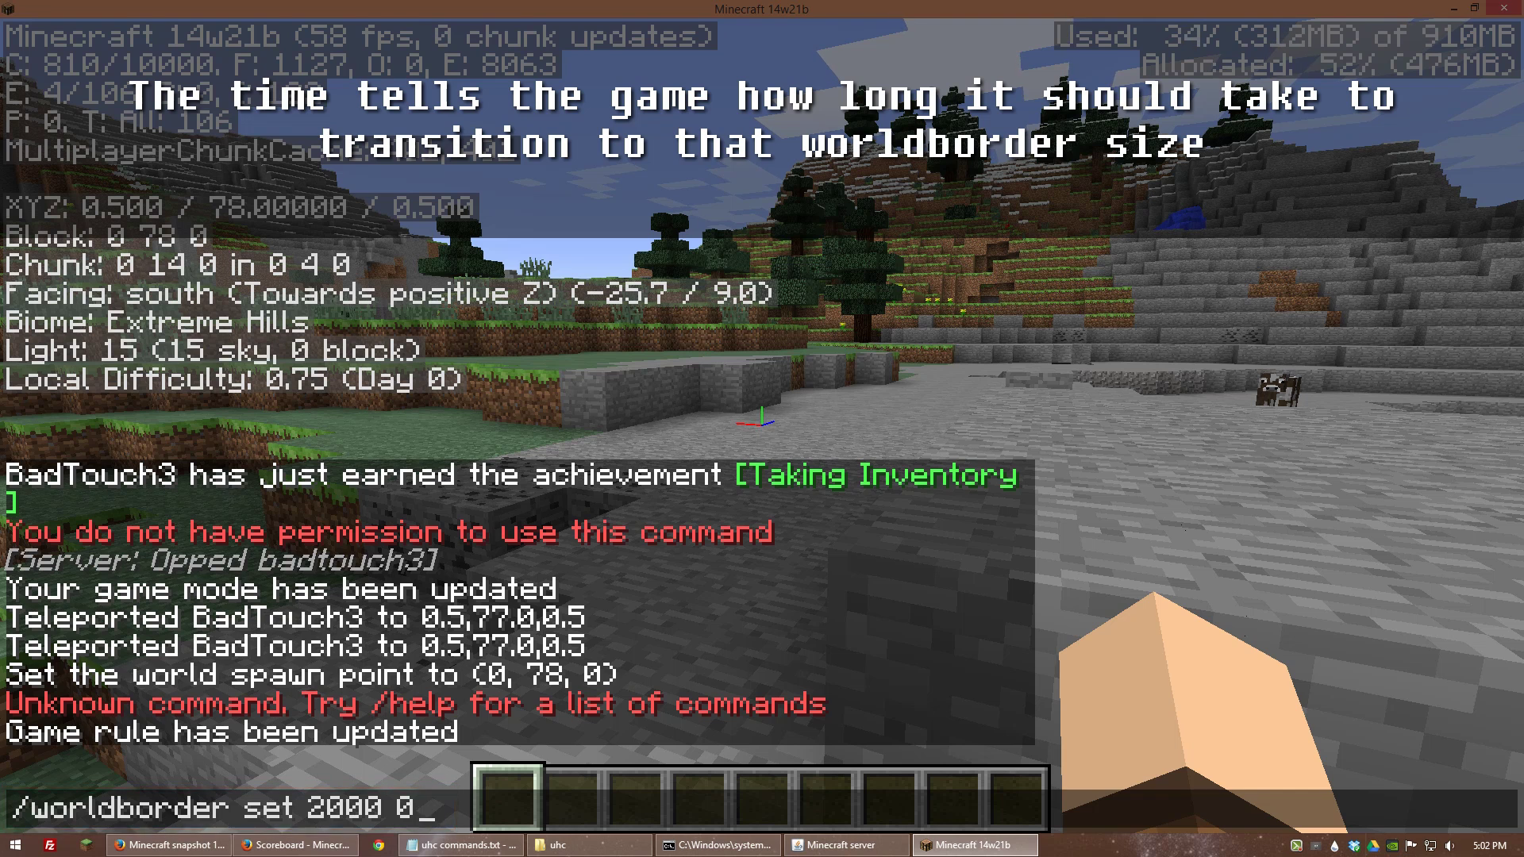
key(Return)
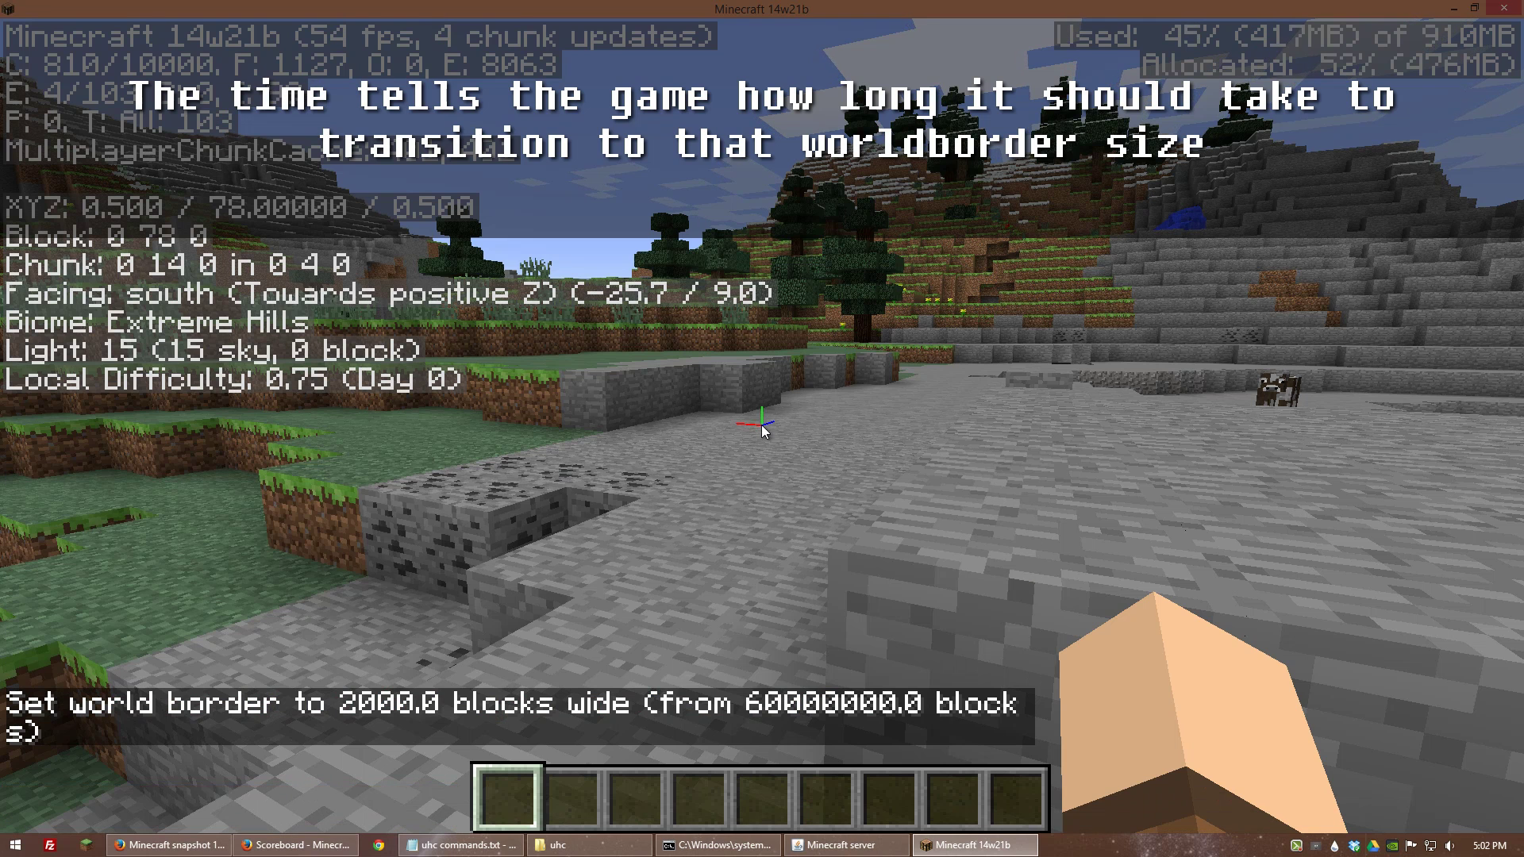
key(t)
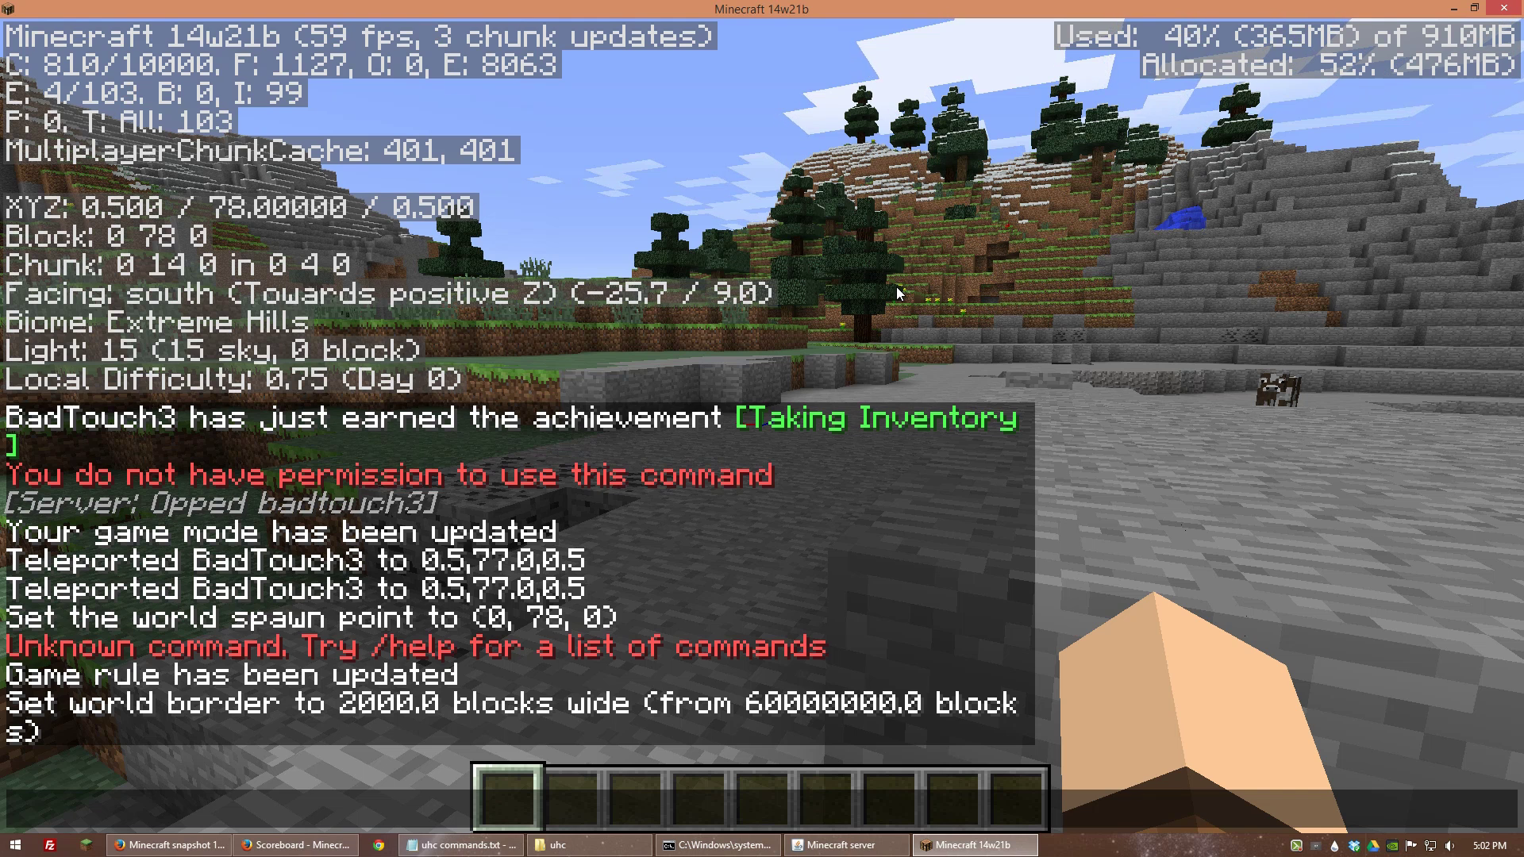
Step: Edit the recalled border command to /worldborder set 100 3600 so it shrinks over an hour
key(Up)
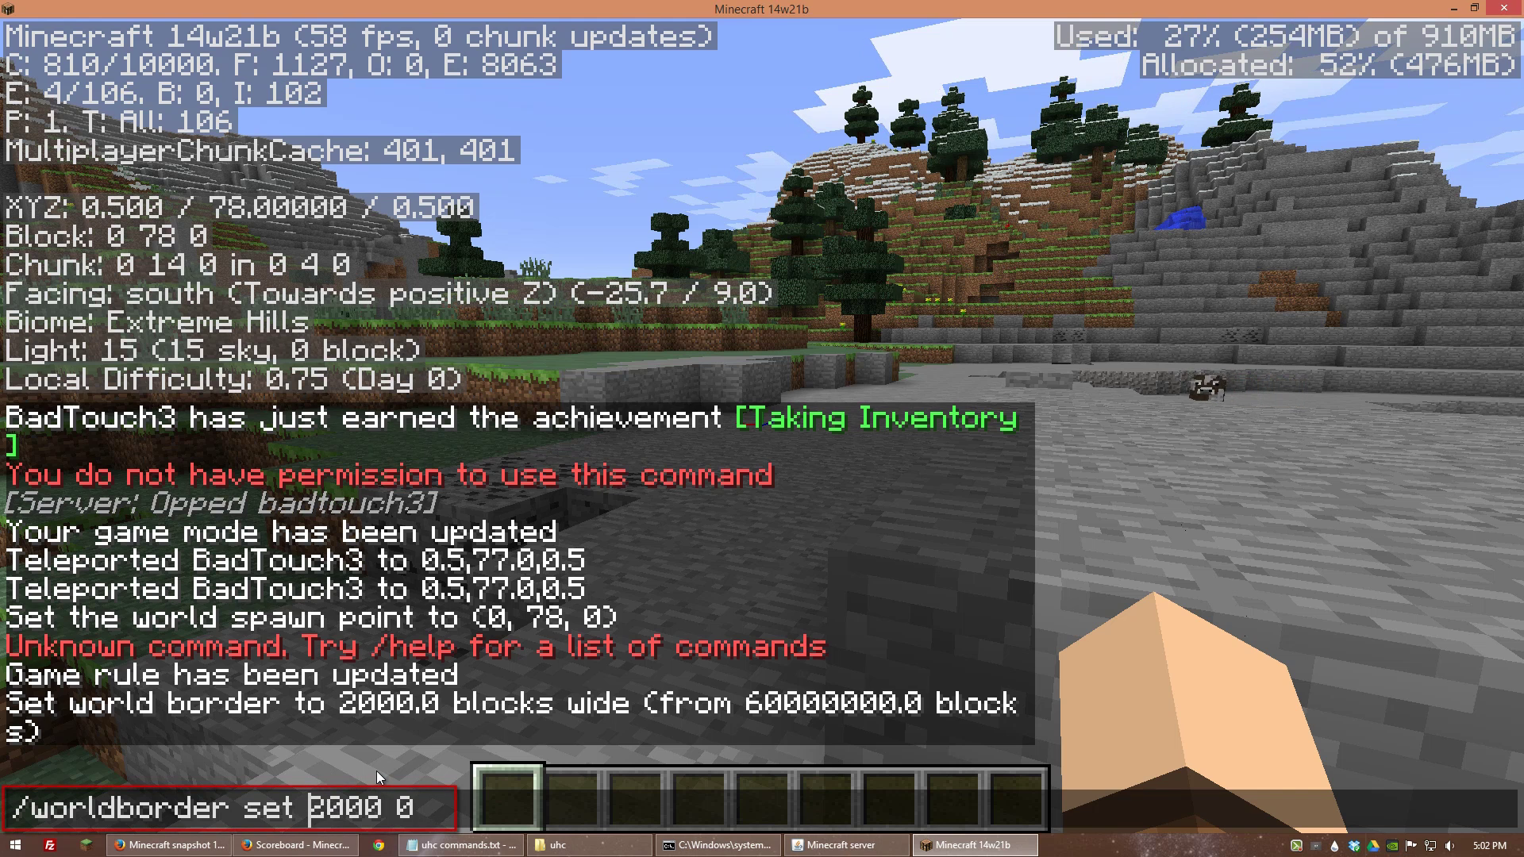
key(Delete)
key(Delete)
key(Delete)
key(Delete)
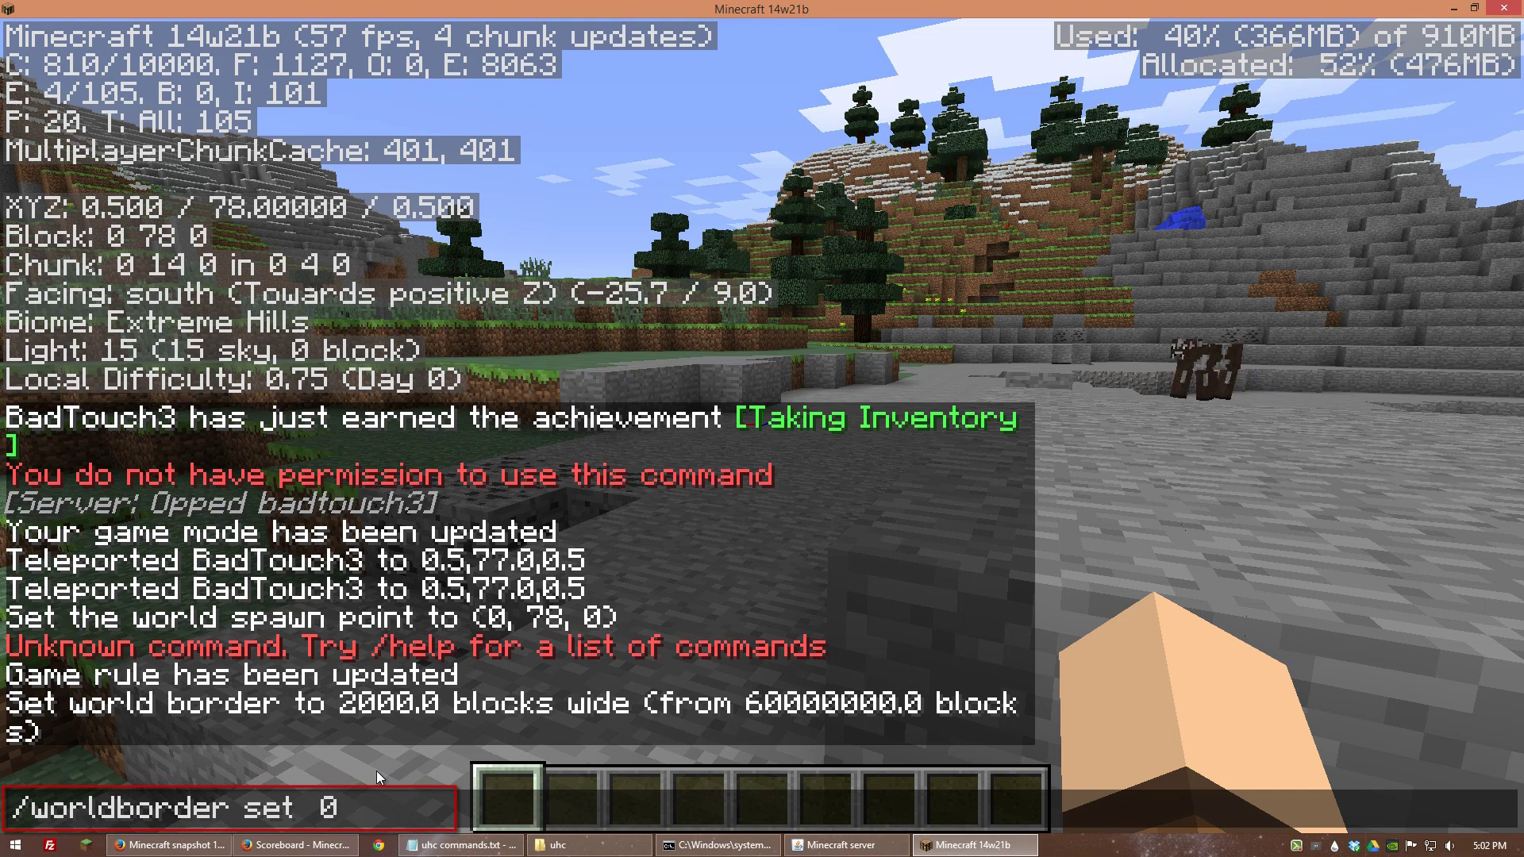
text(100)
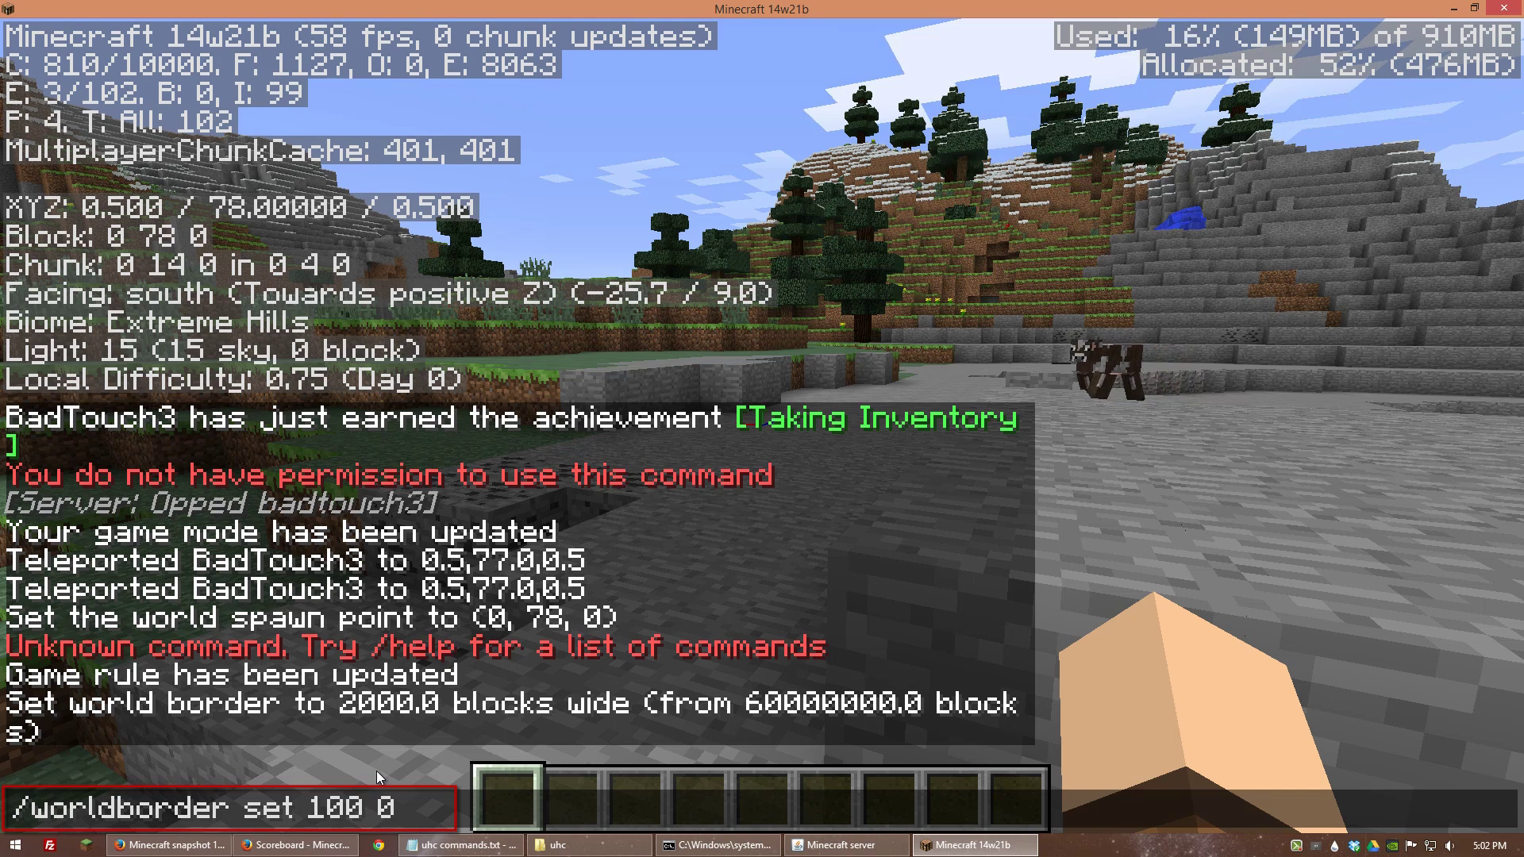
text( 3600)
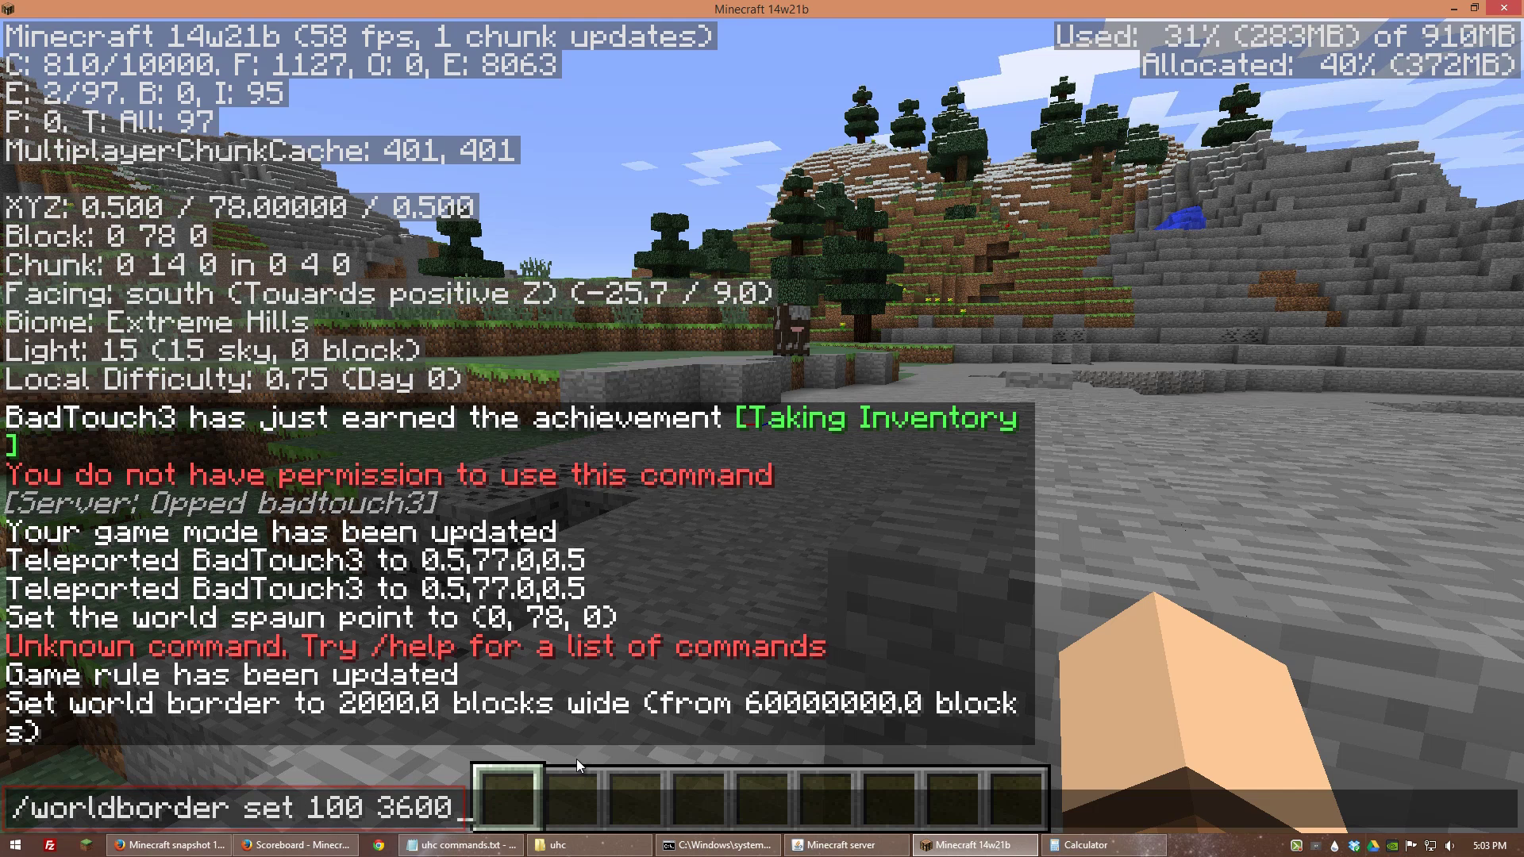
key(Return)
key(t)
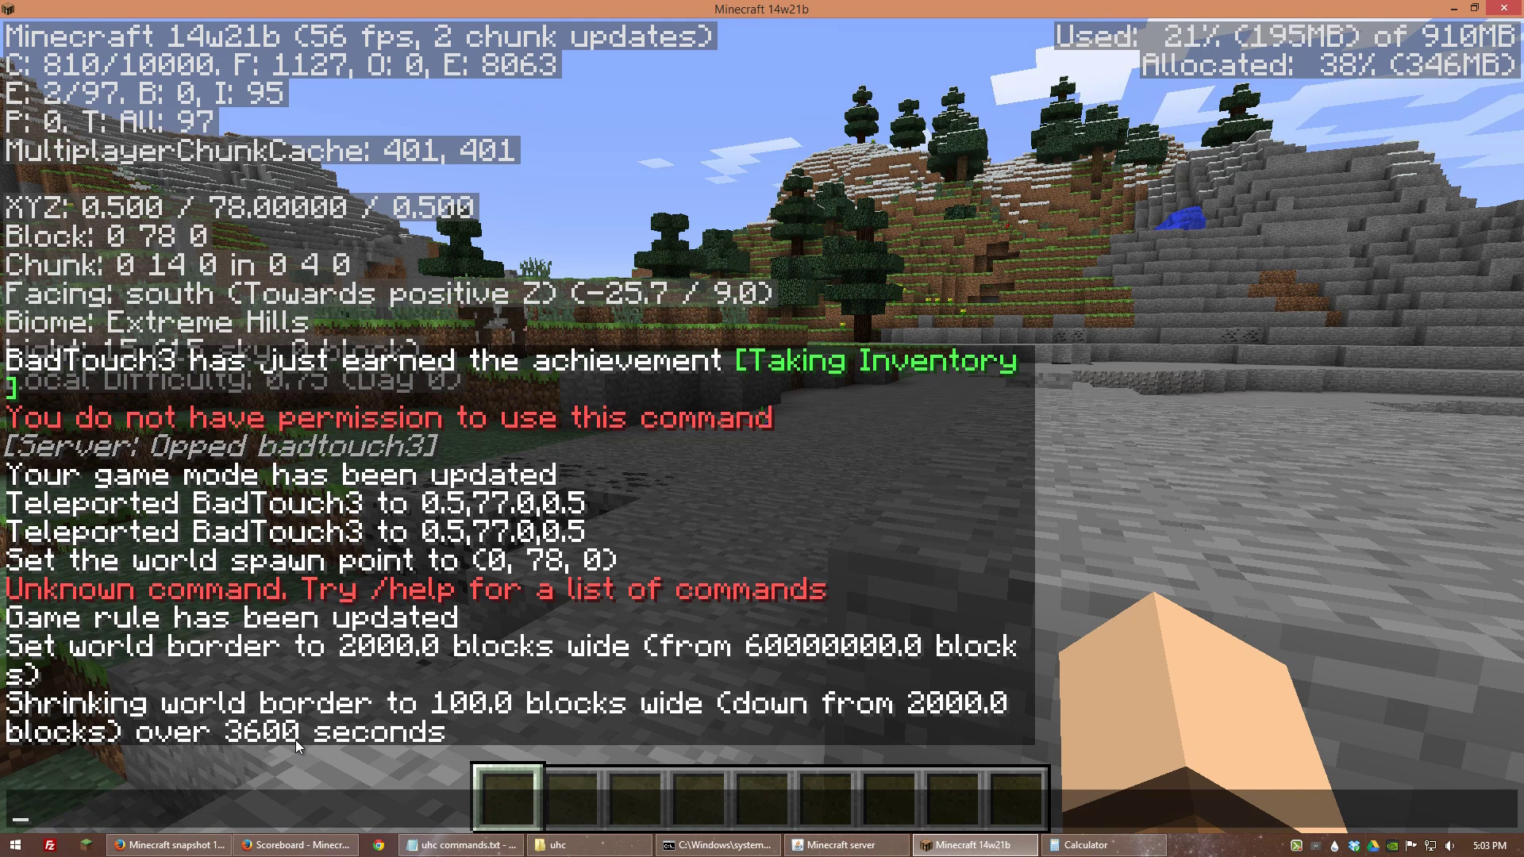
key(Escape)
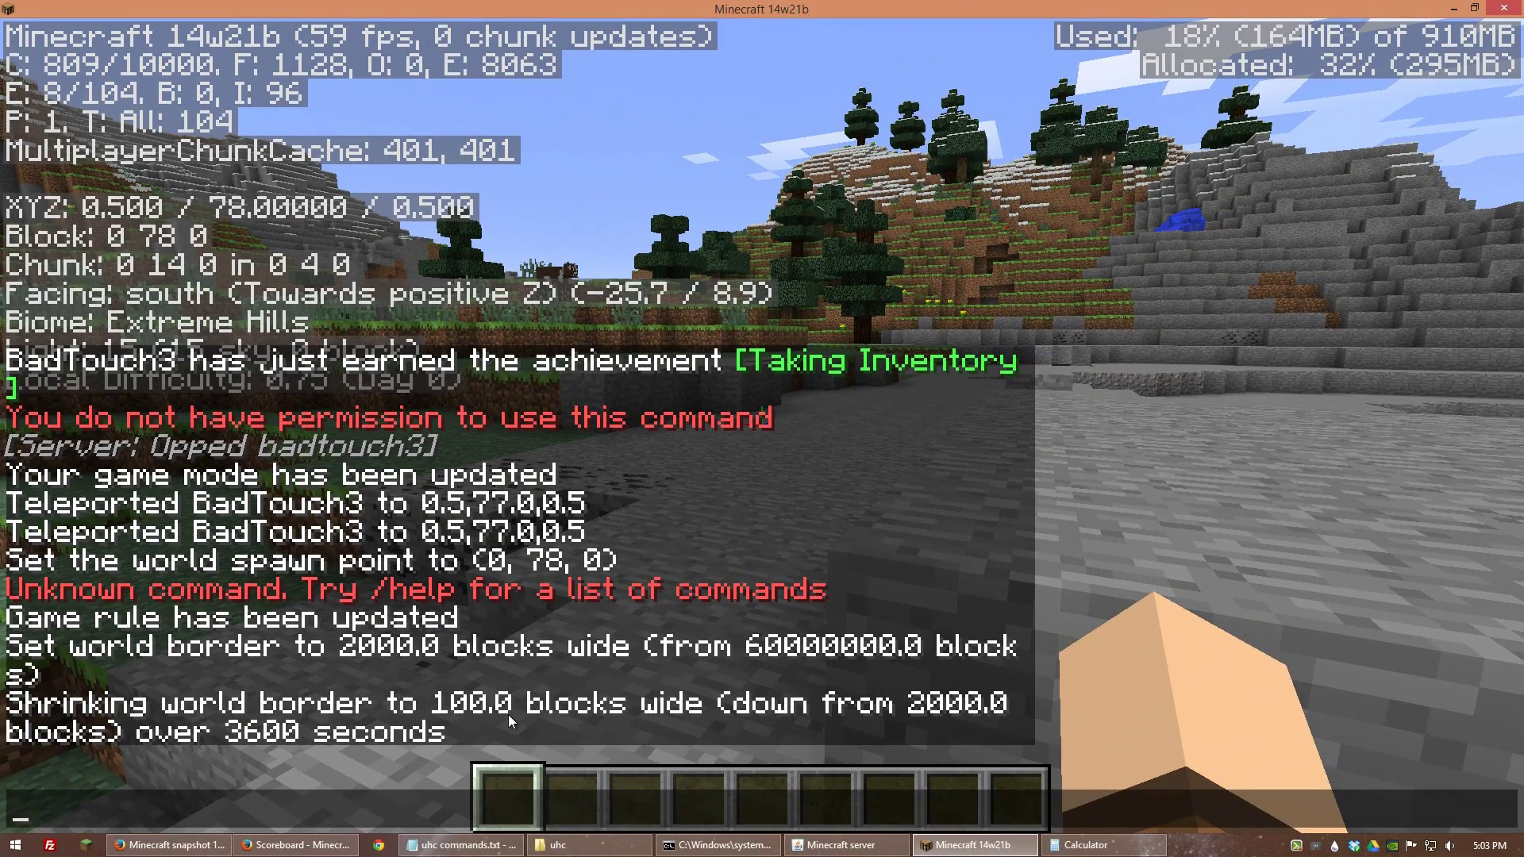
Step: Run /worldborder center 0 0, centring the border at 0.5, 0.5
text(/w)
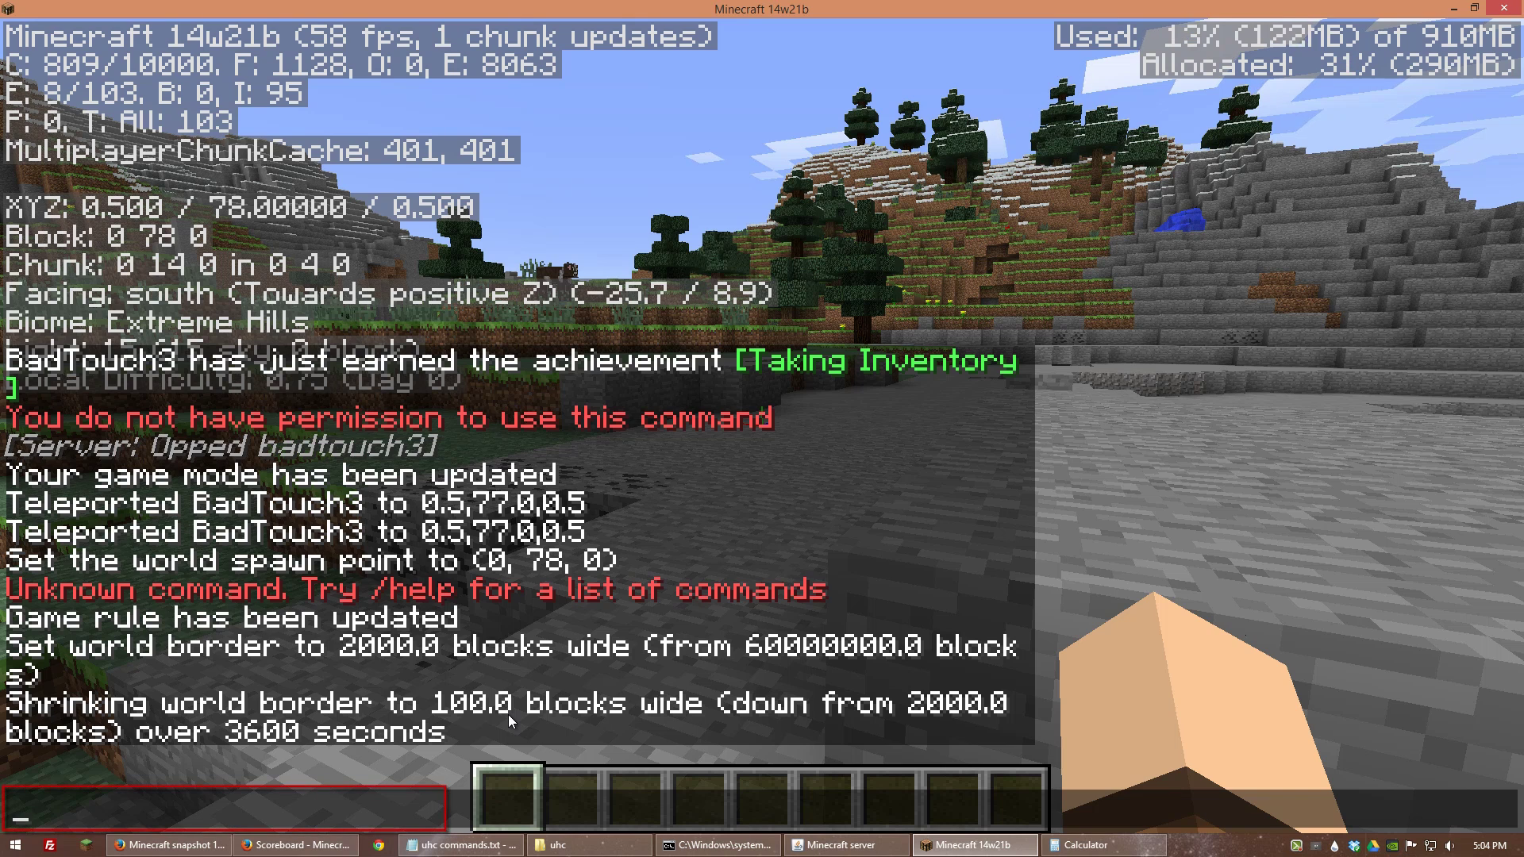
text(orld)
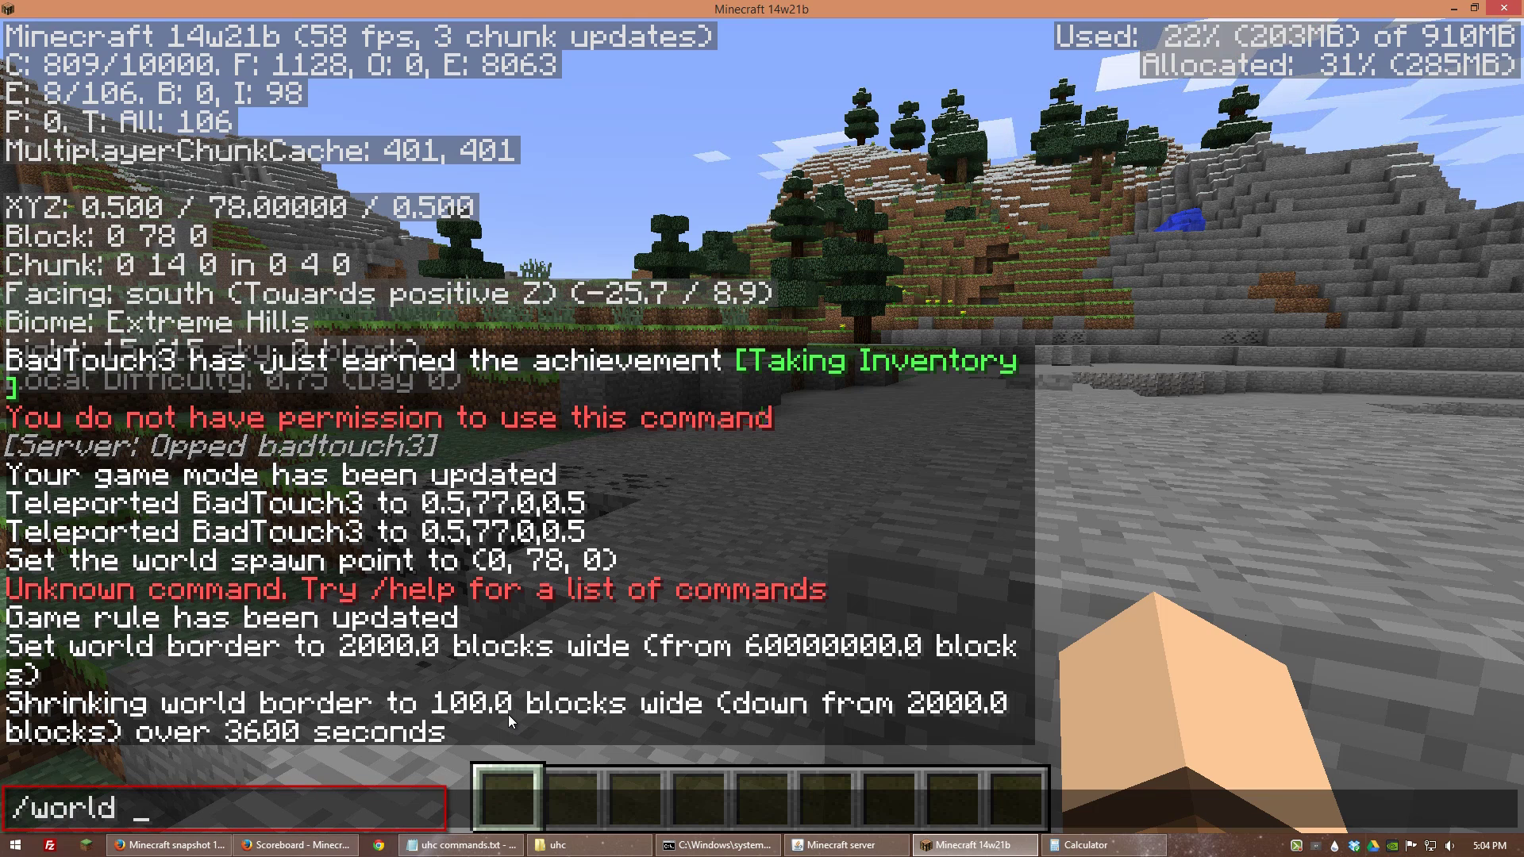
text( bord)
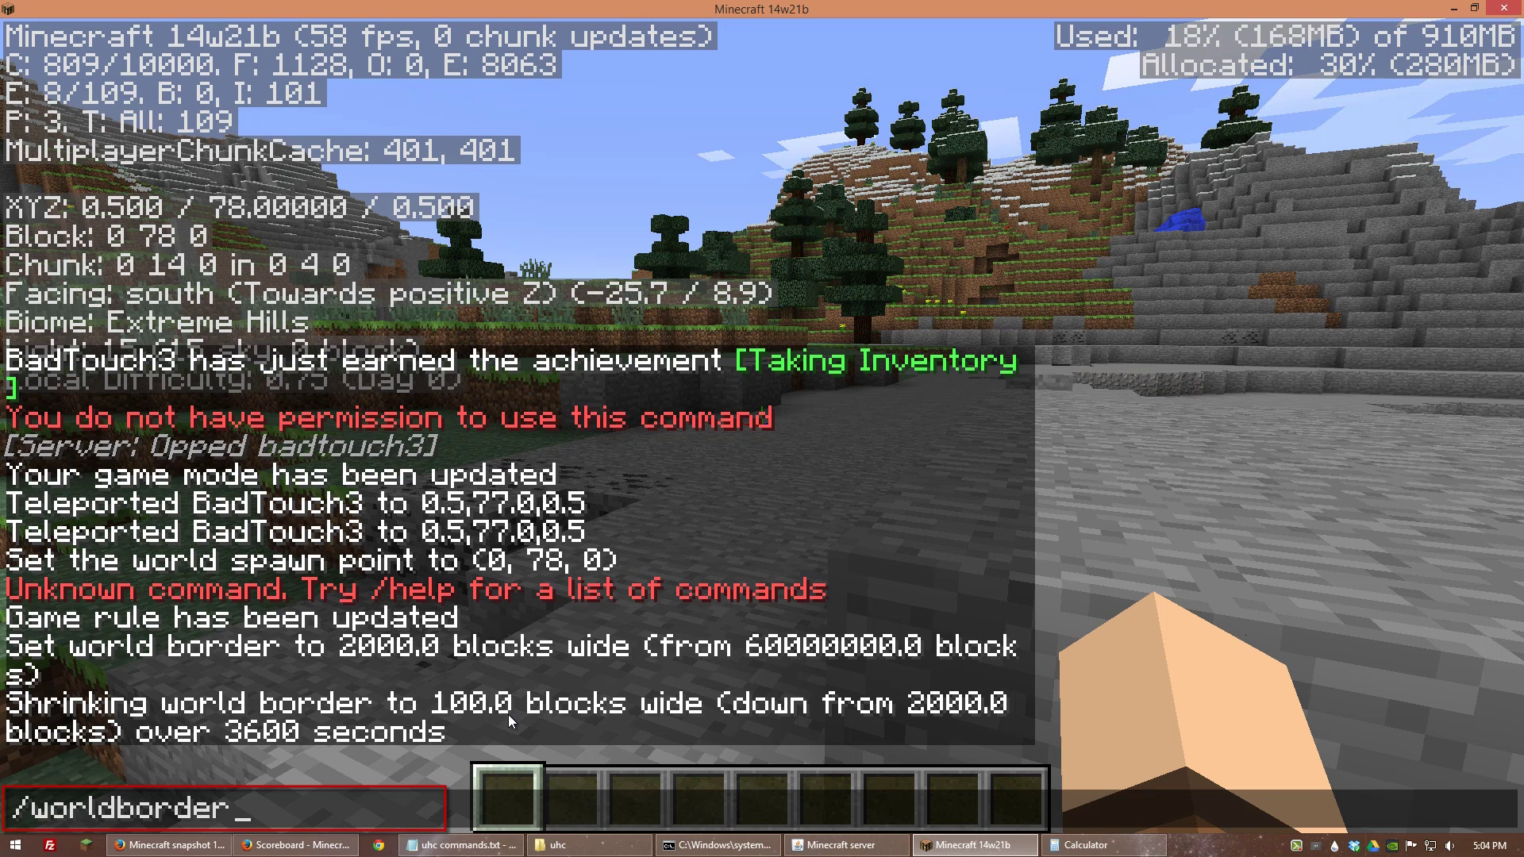
text(er center 0 0)
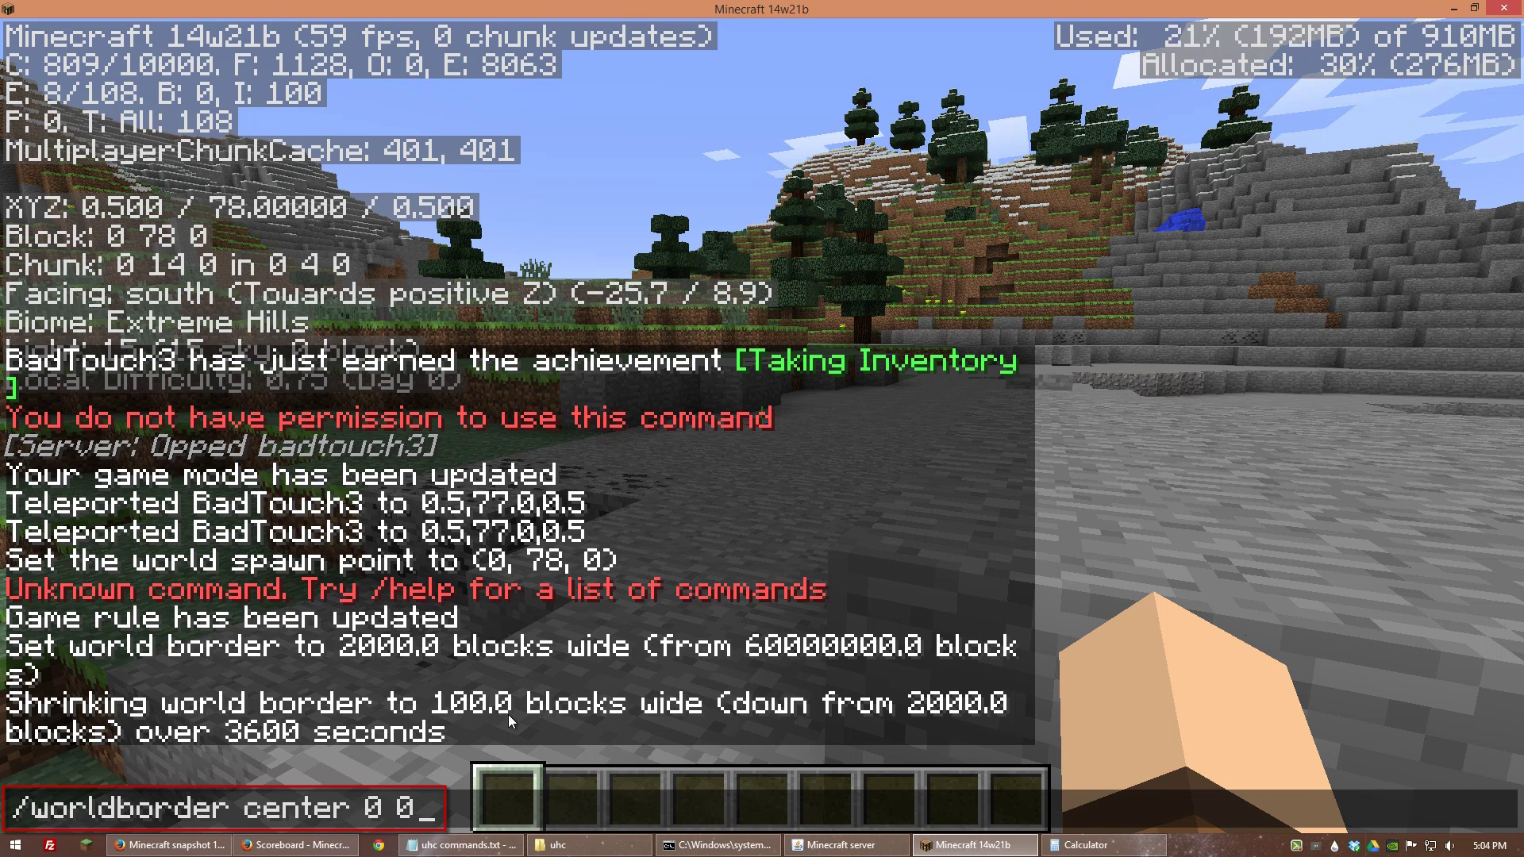
key(Return)
key(t)
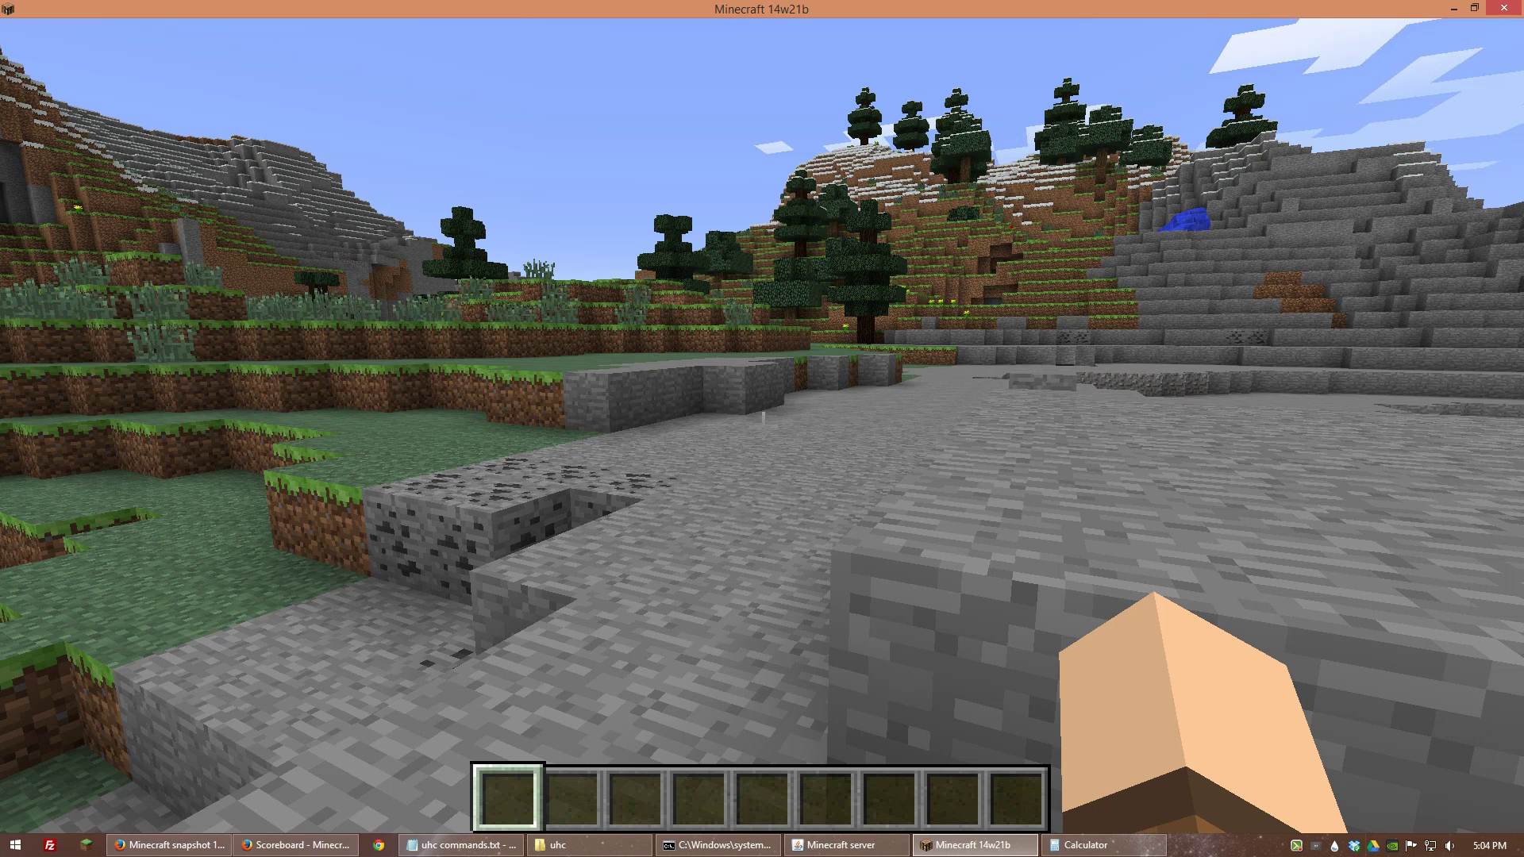
Step: Create a new team named a-team with /scoreboard teams add a-team
key(slash)
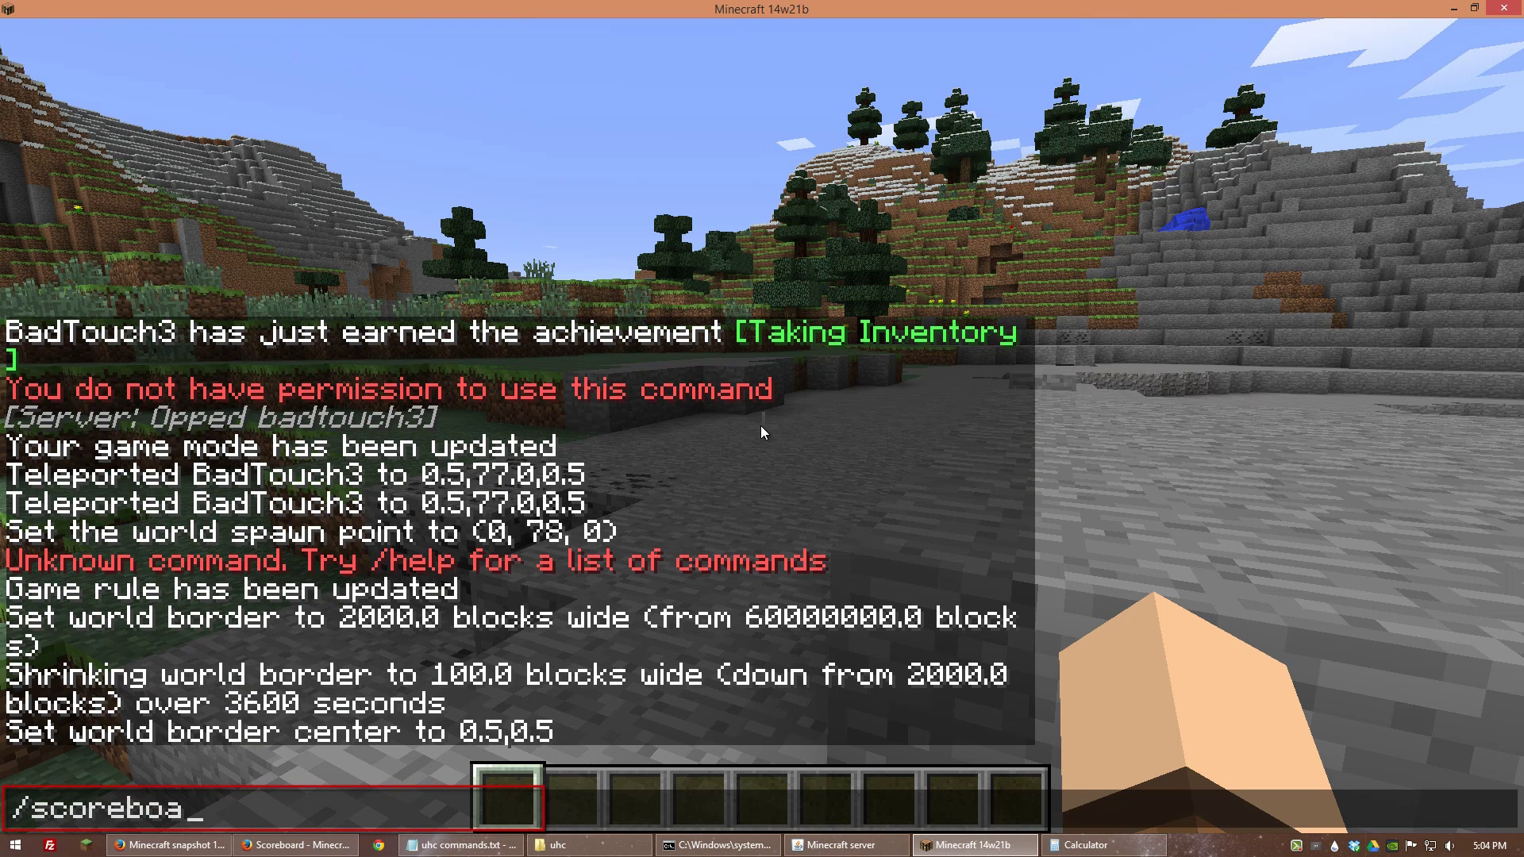
text(teams add)
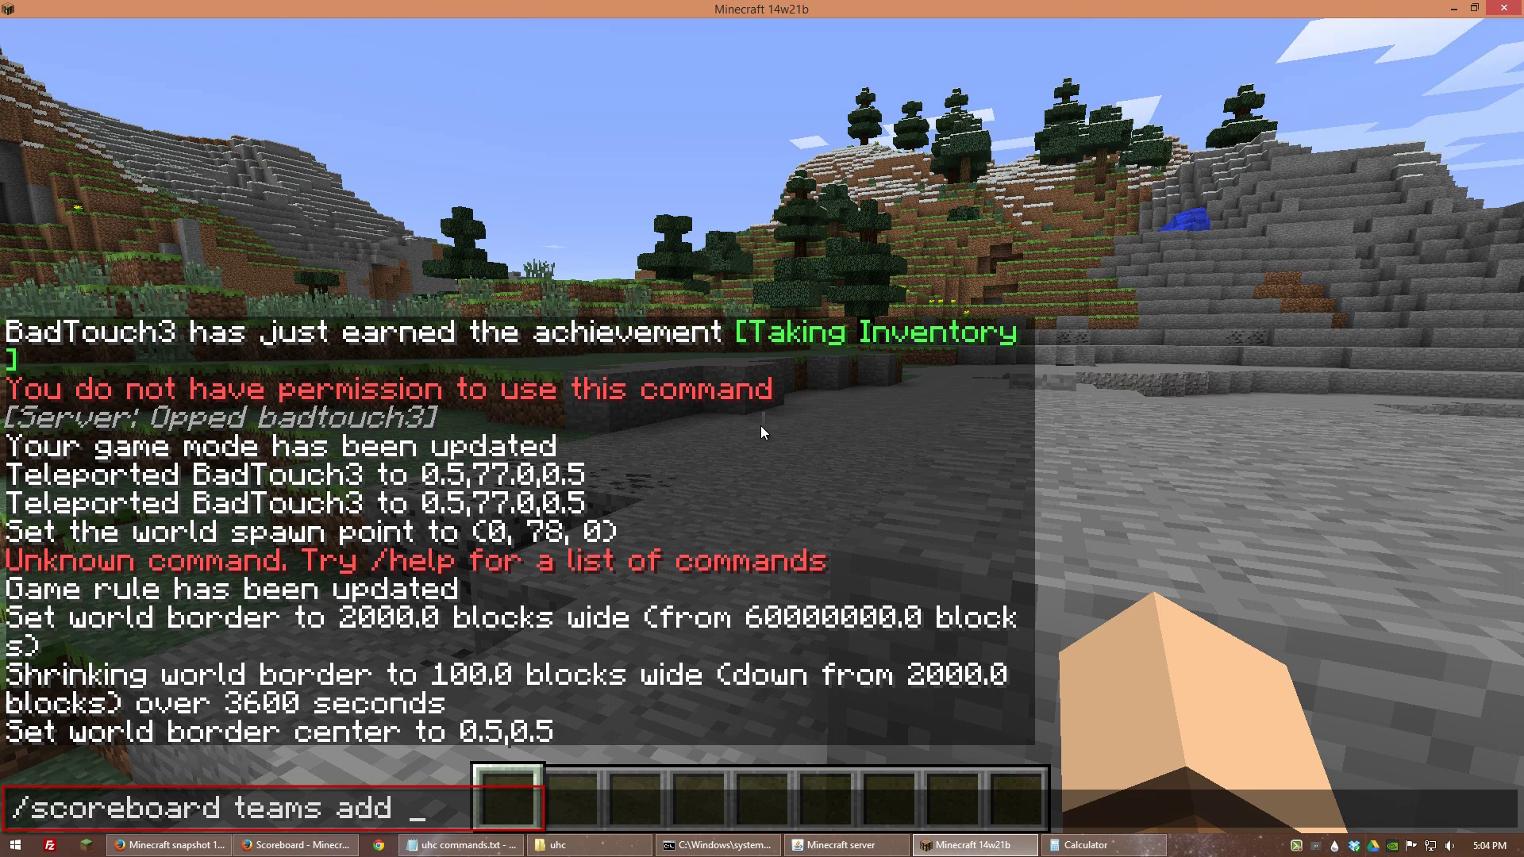
text( a-team)
key(Return)
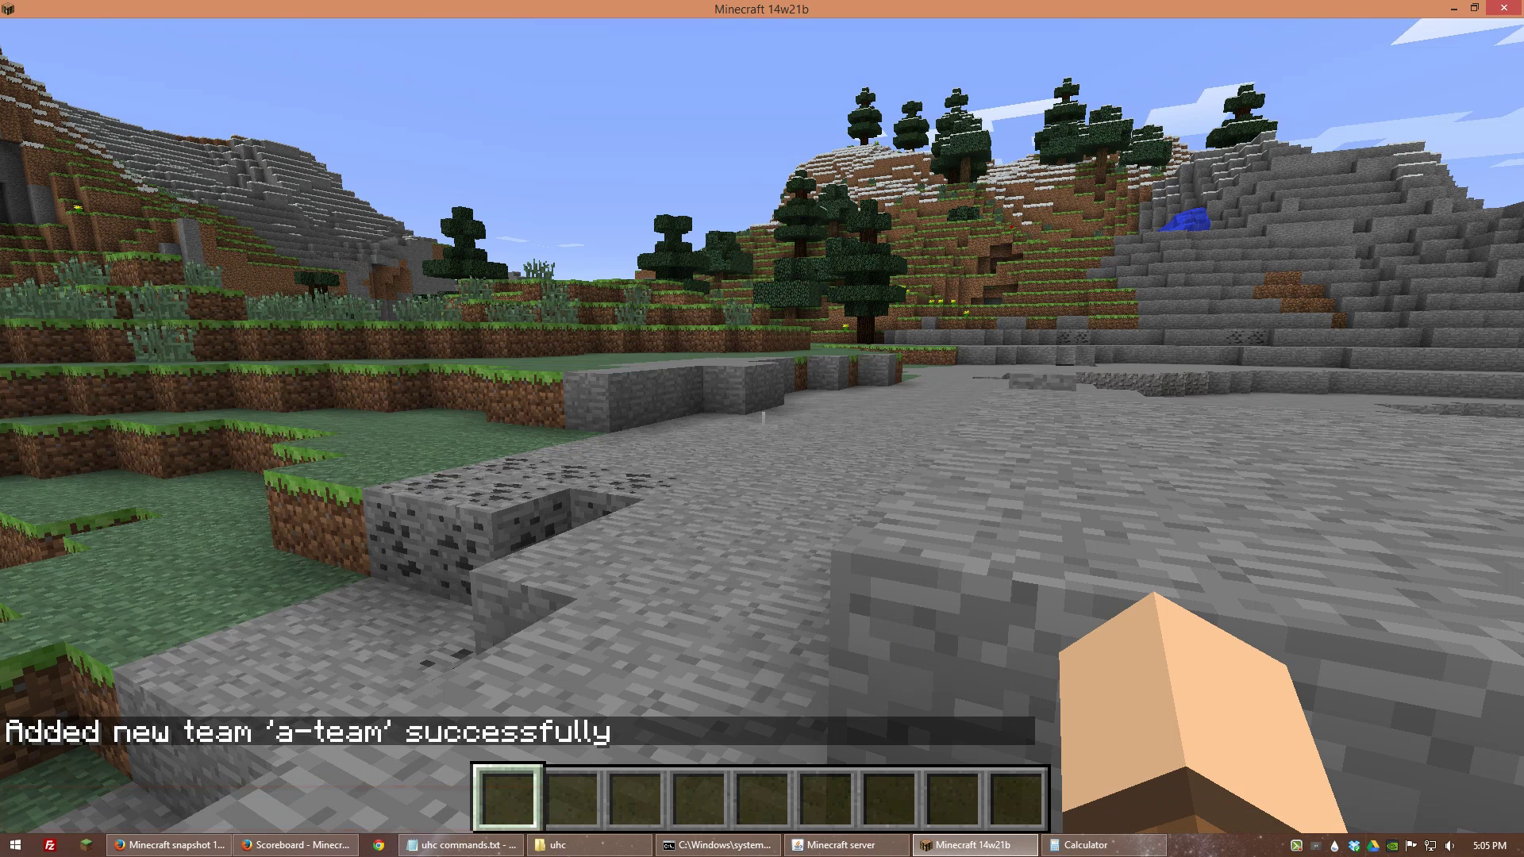
Step: Set team a-team's colour to red with /scoreboard teams option a-team color red
key(t)
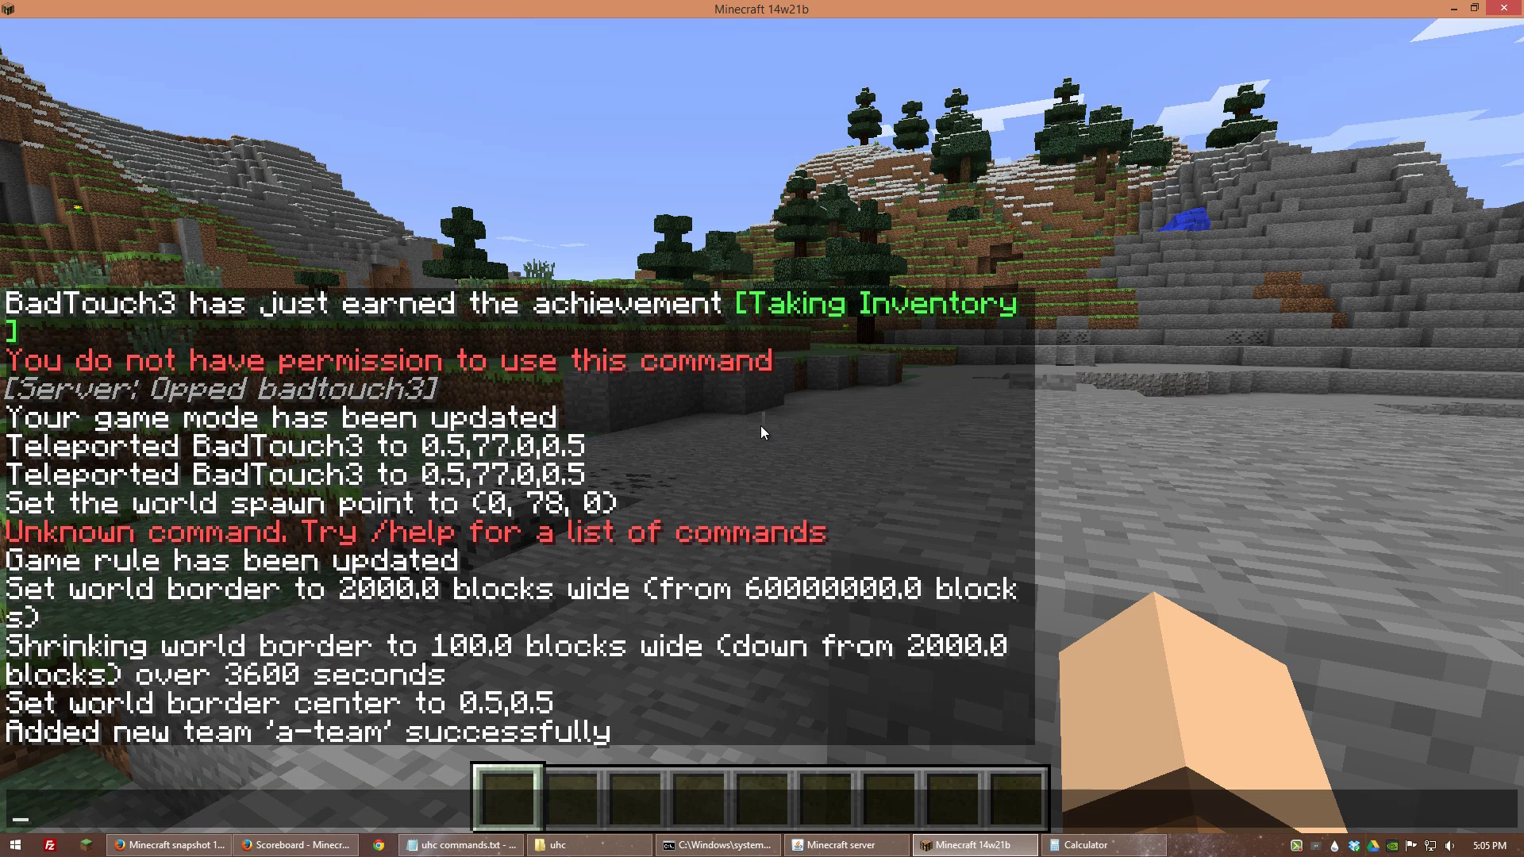
key(Up)
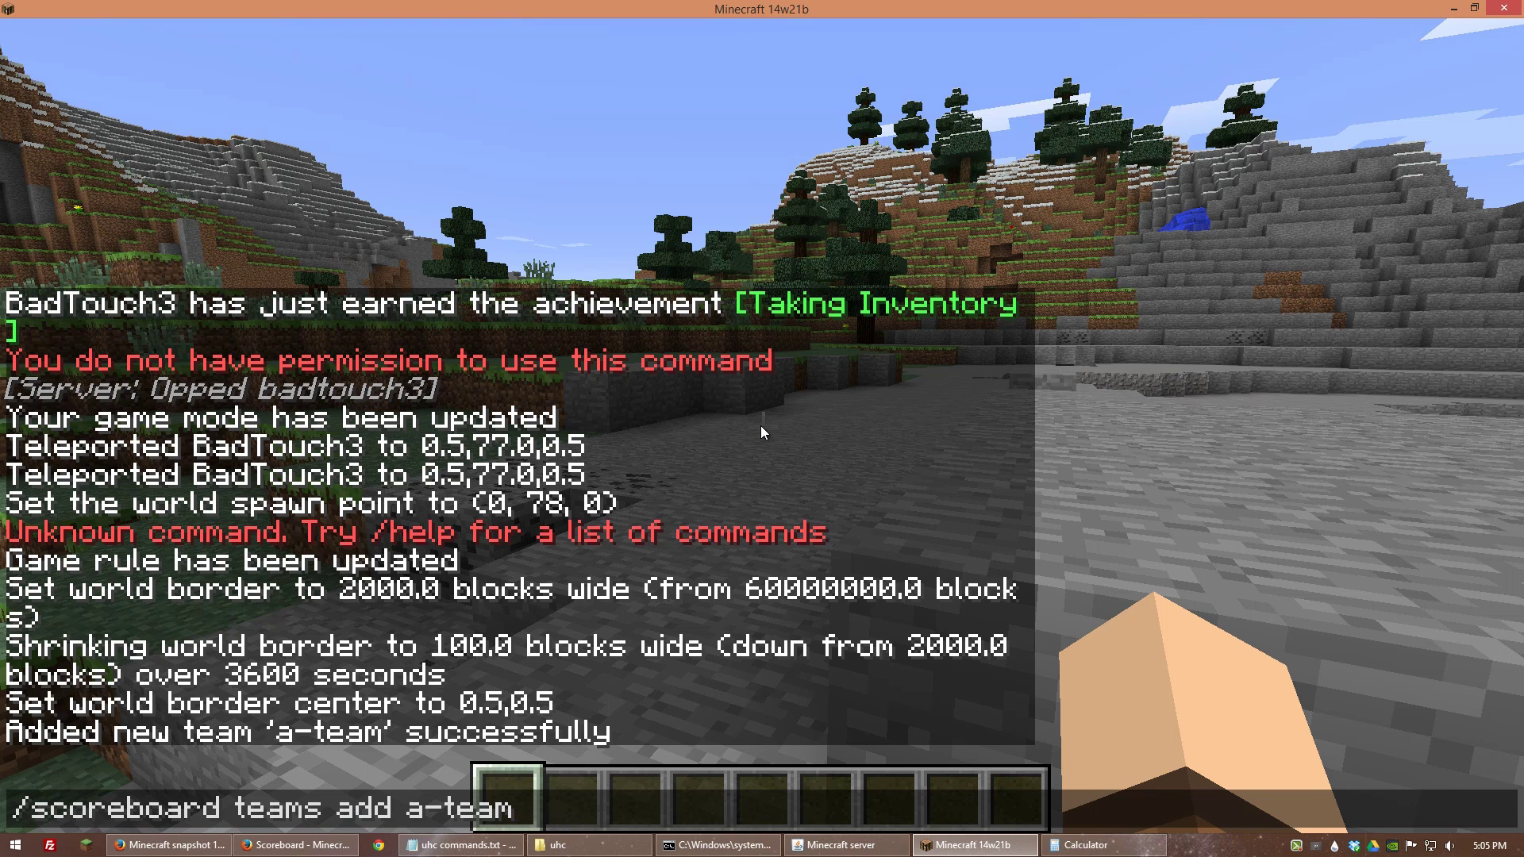
key(BackSpace)
key(BackSpace)
key(BackSpace)
key(BackSpace)
key(BackSpace)
key(BackSpace)
key(BackSpace)
key(BackSpace)
key(BackSpace)
key(BackSpace)
key(BackSpace)
key(BackSpace)
key(BackSpace)
text(ms)
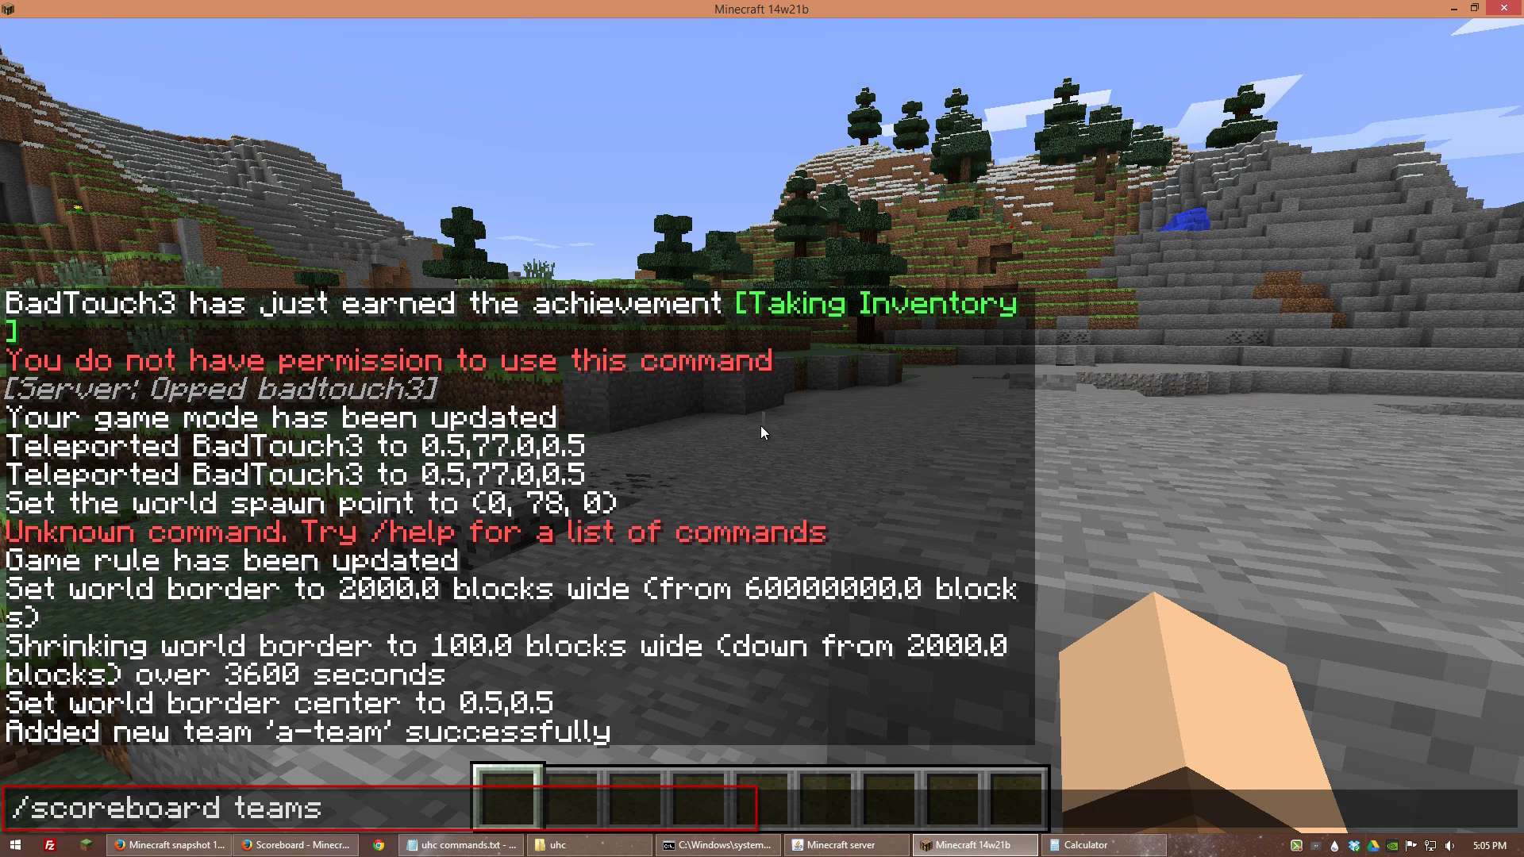
text( option)
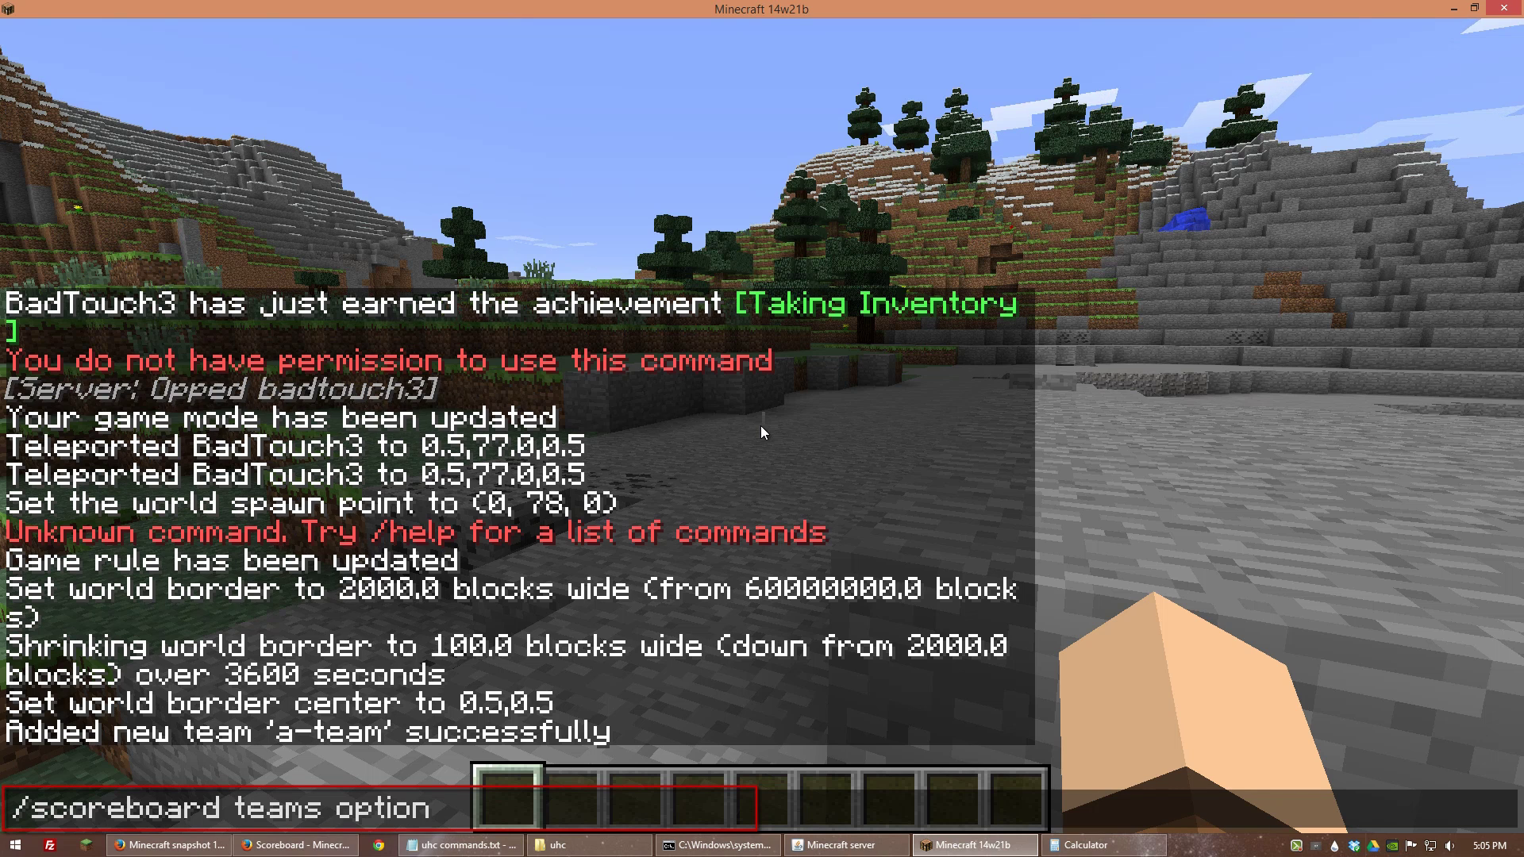
text( a-team cor)
key(BackSpace)
text(lo)
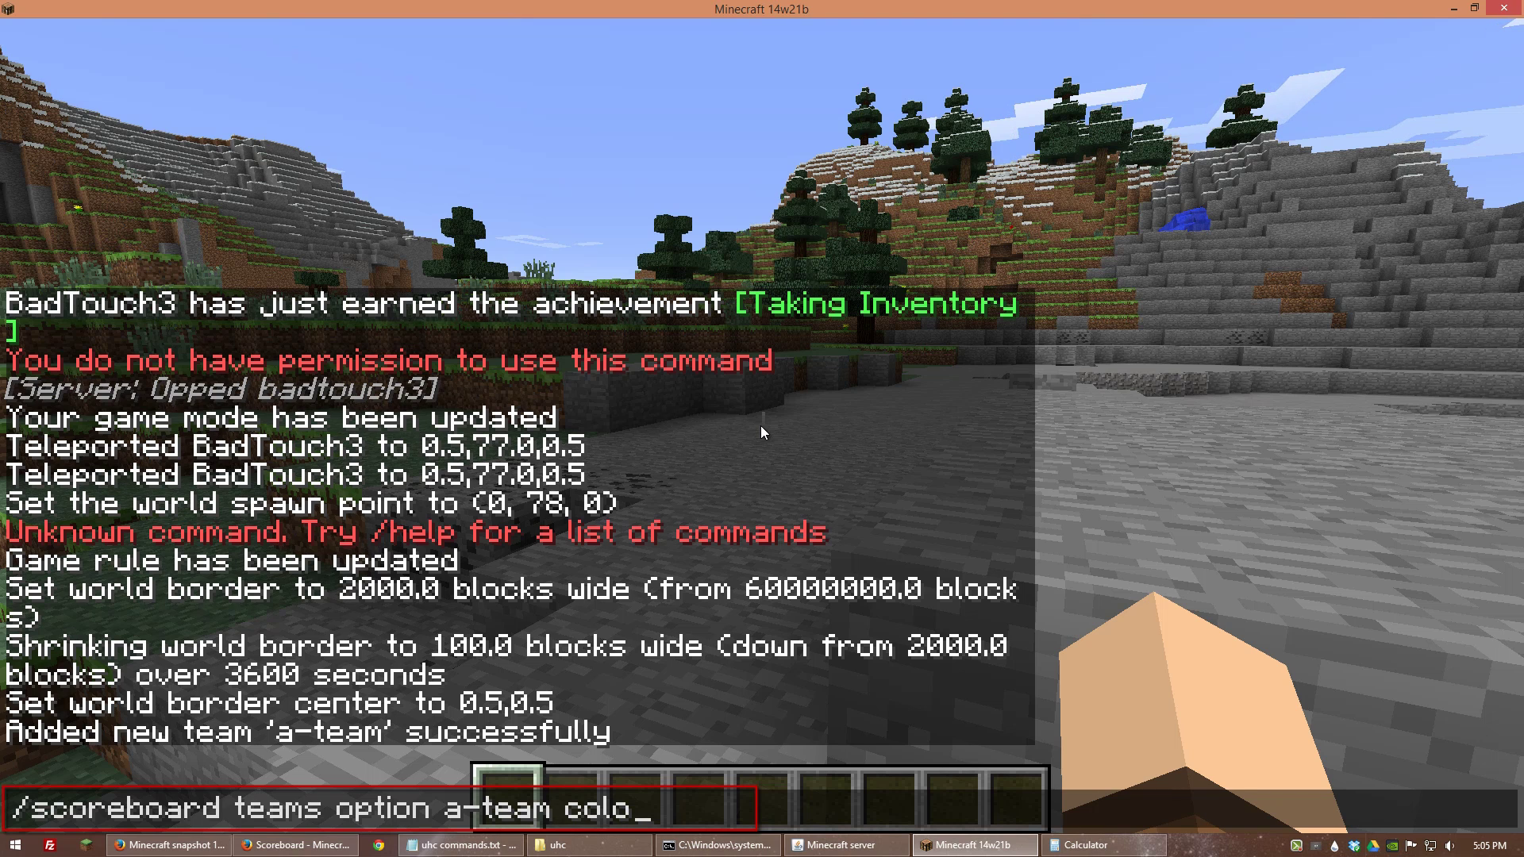
text(r)
text( red)
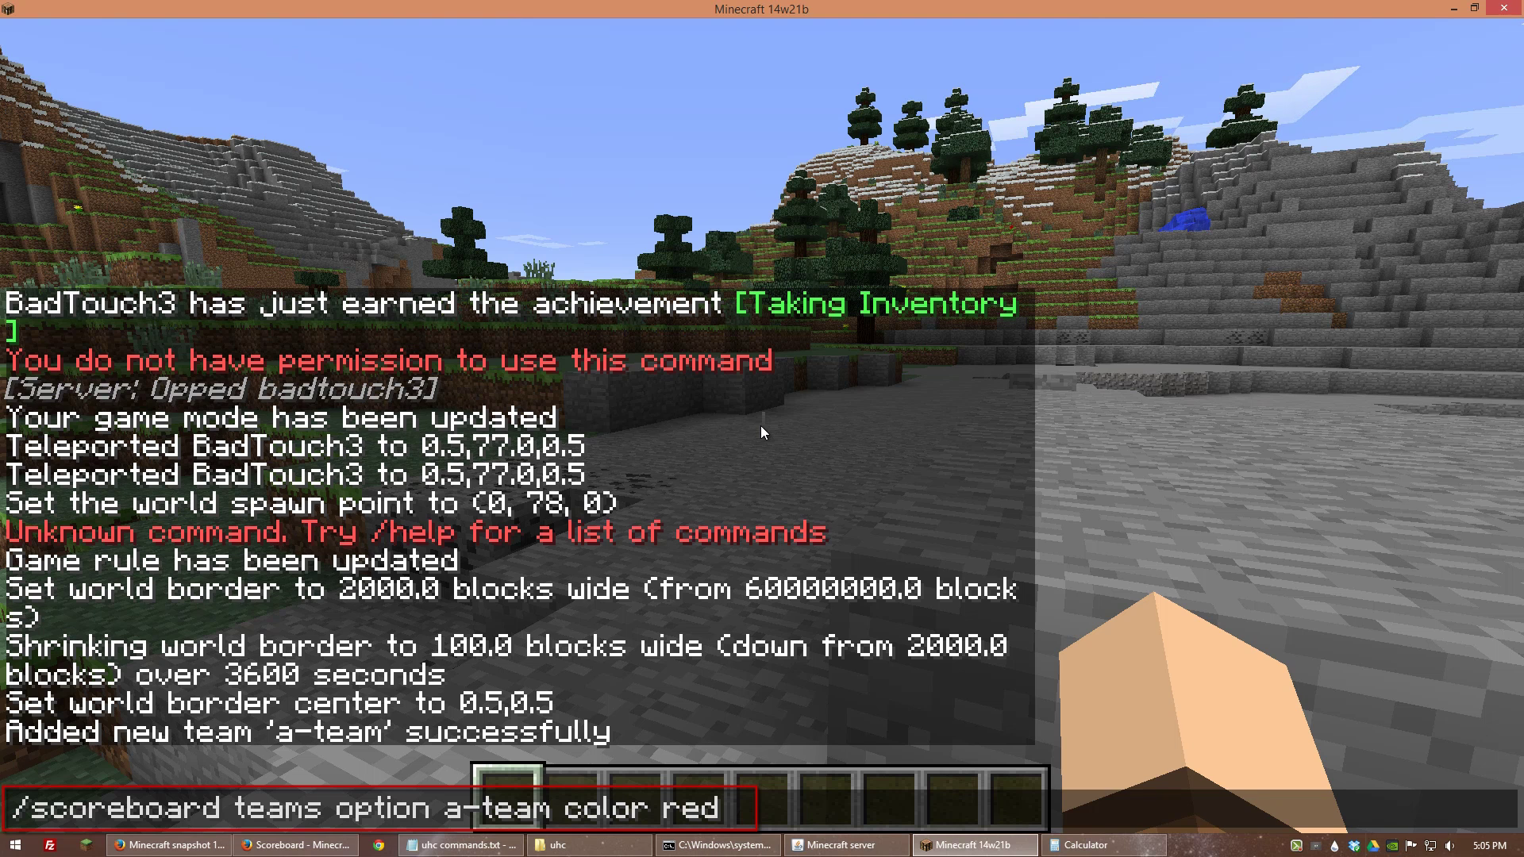
key(Return)
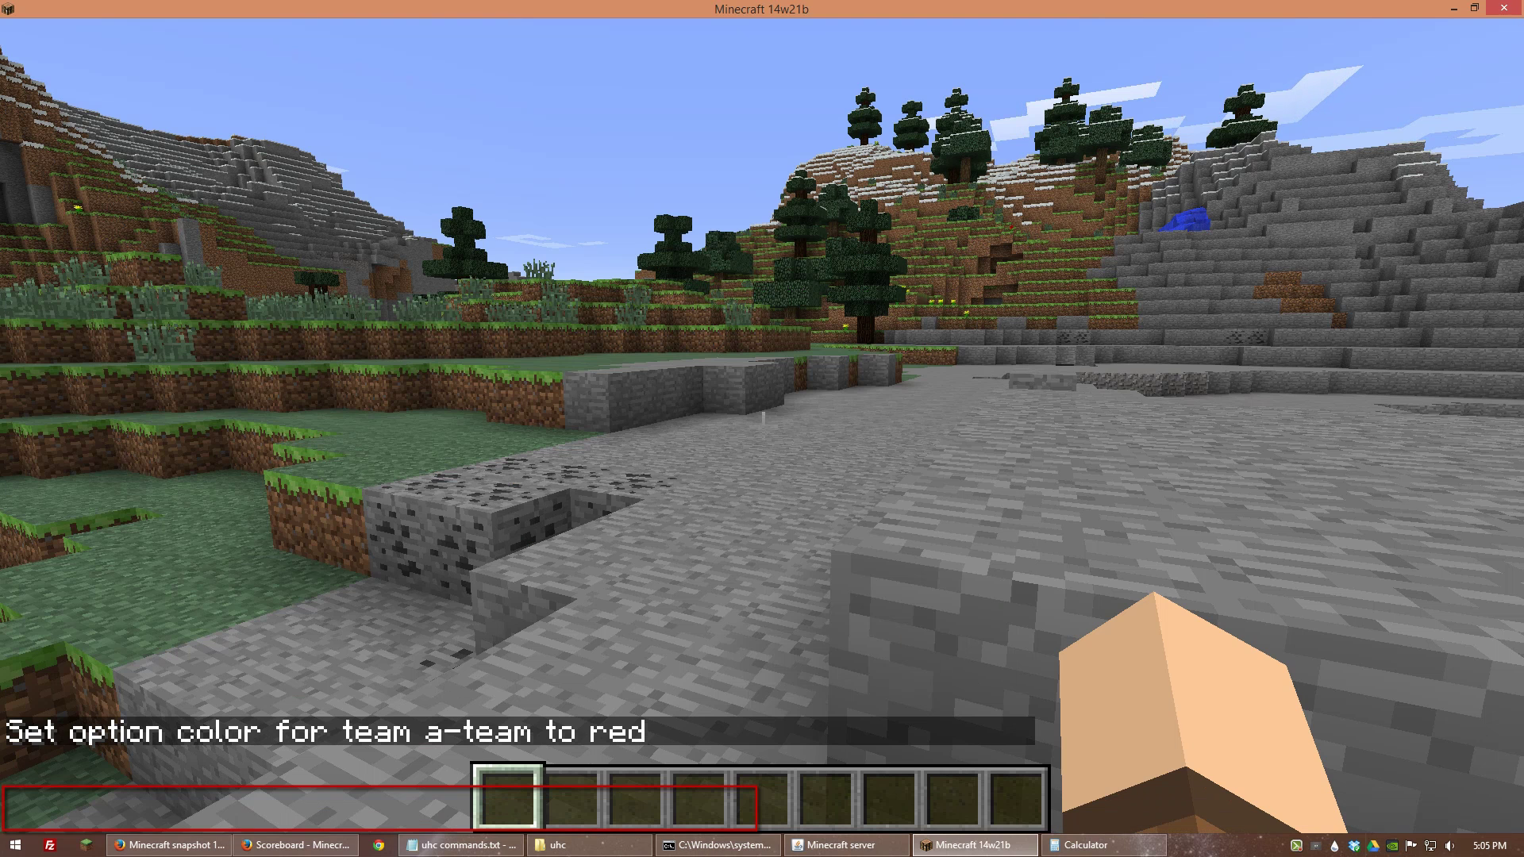
key(t)
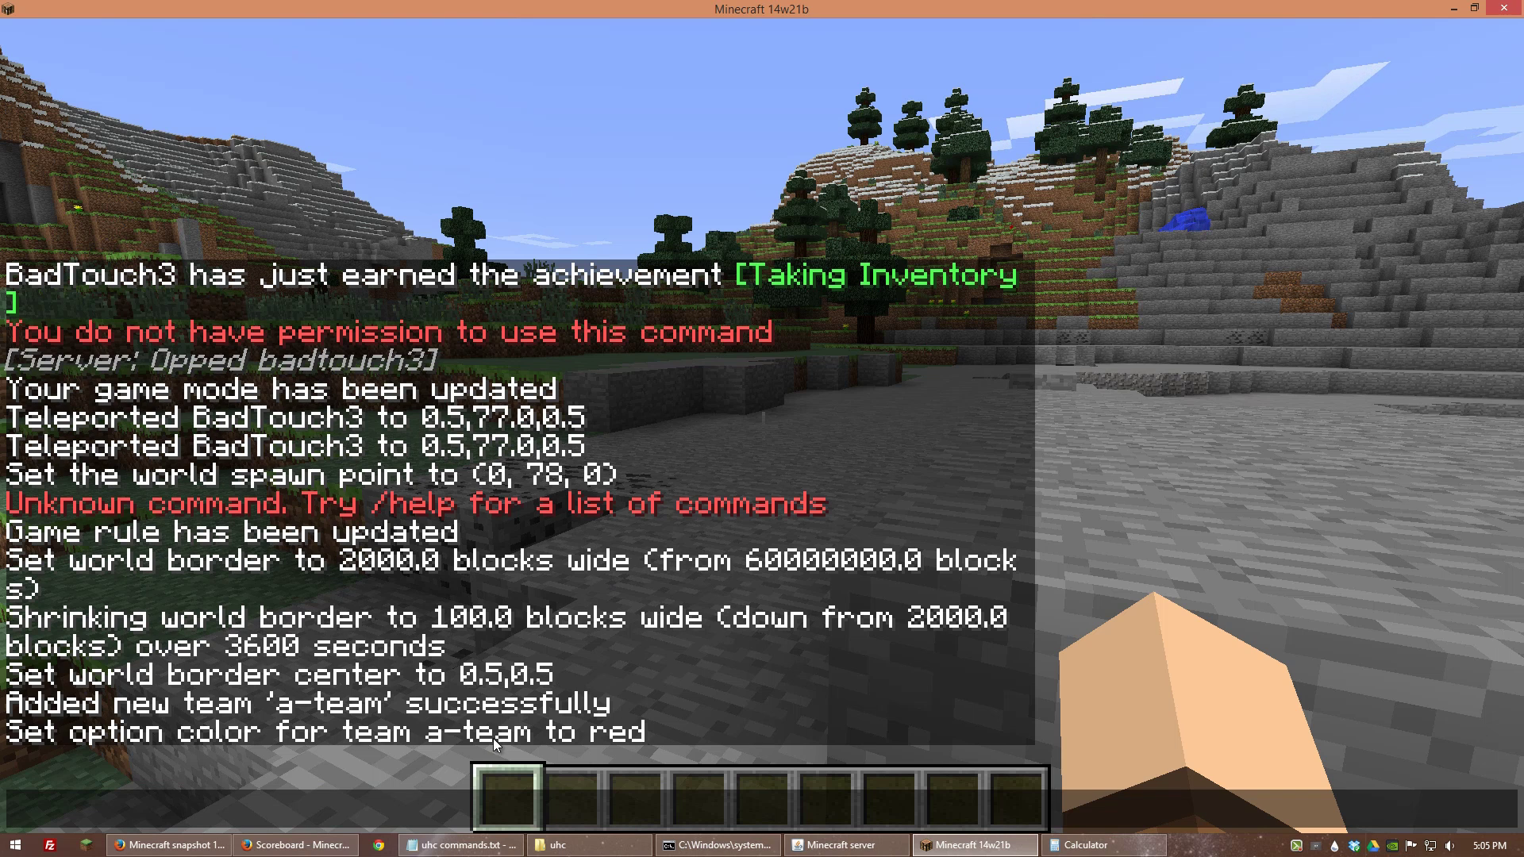
Step: Review the chat feedback and player list, then switch to the Scoreboard wiki page
key(Escape)
key(t)
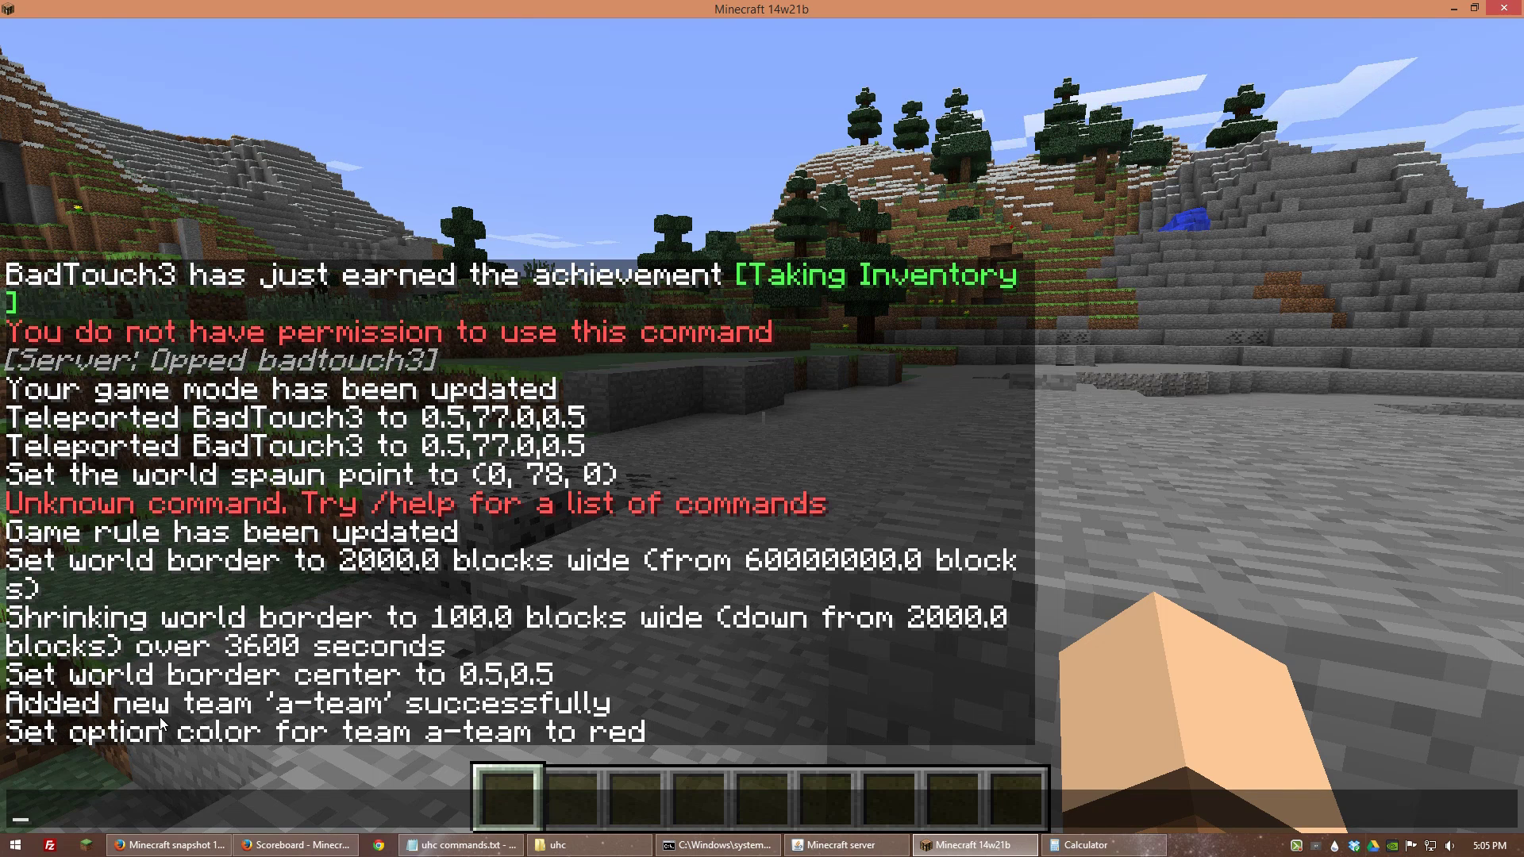
key(Escape)
key(Tab)
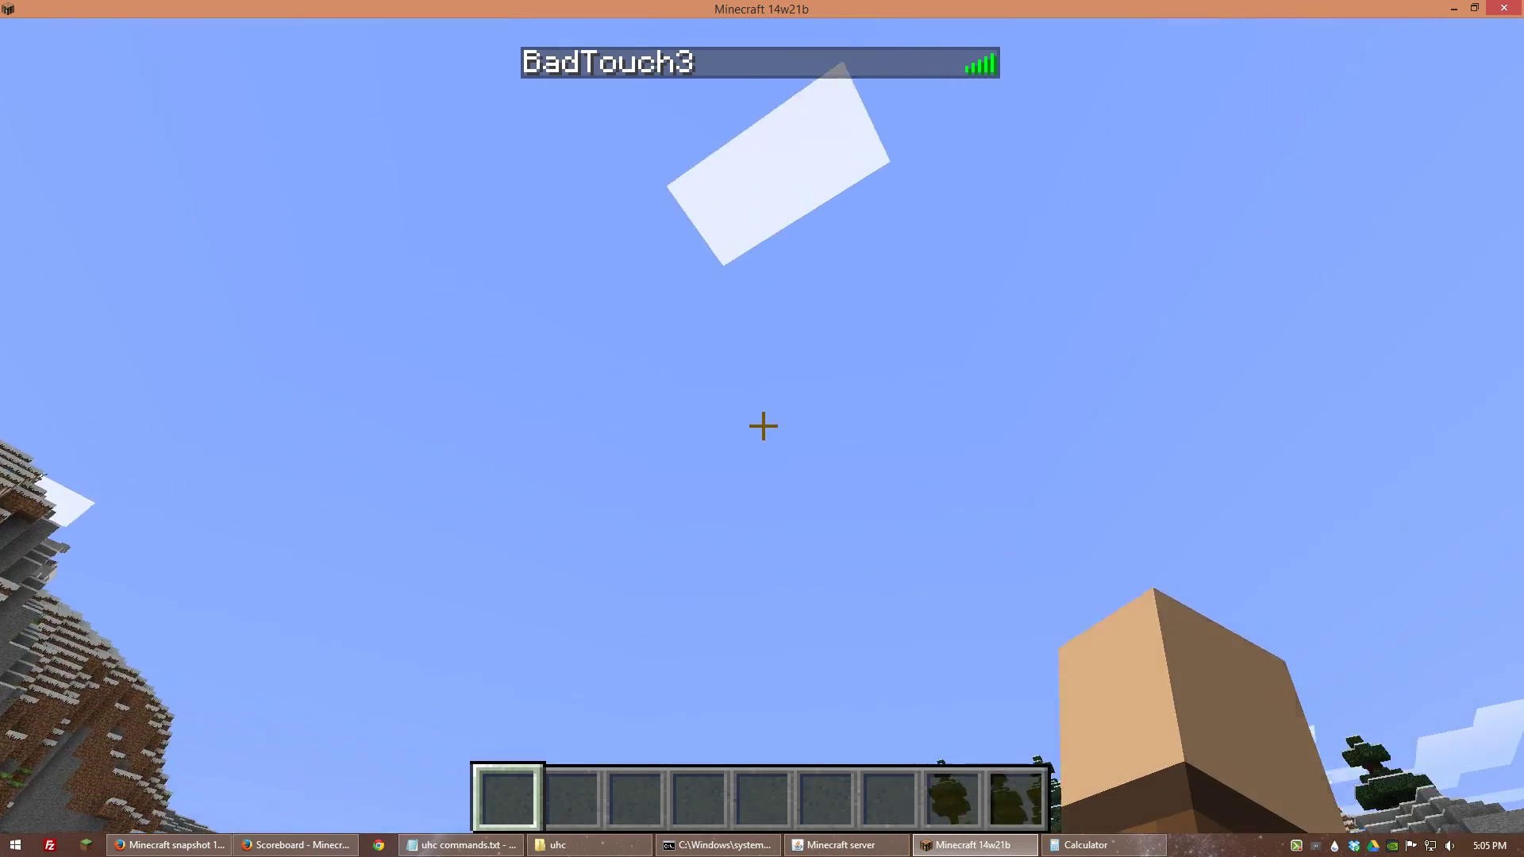
key(alt+Tab)
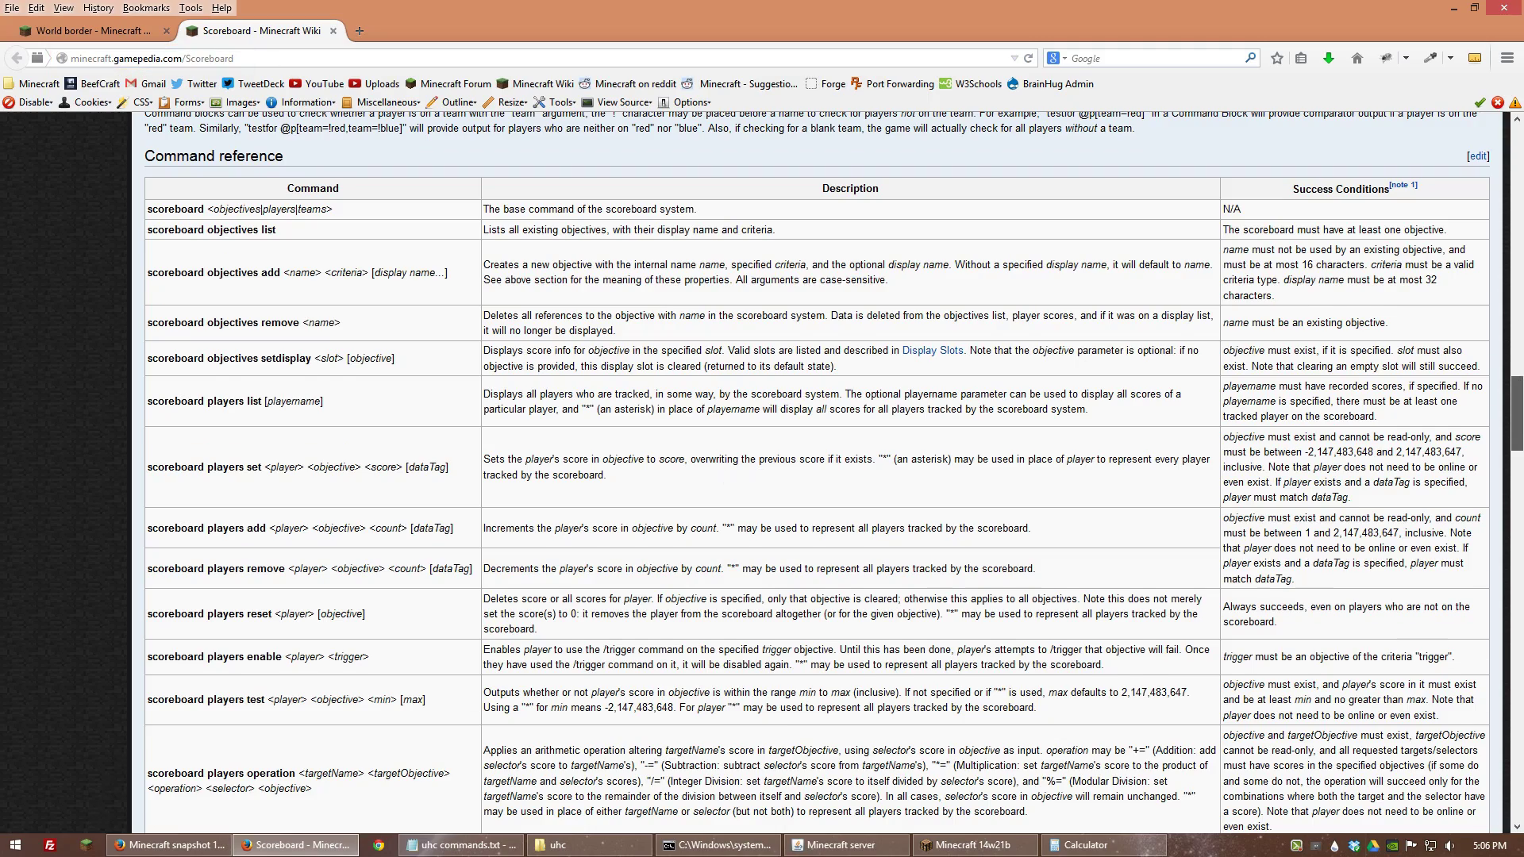
Step: Scroll through the Scoreboard article, then move to the World border article's Commands section
scroll(1521, 459, down, 5)
drag(1521, 459, 1520, 222)
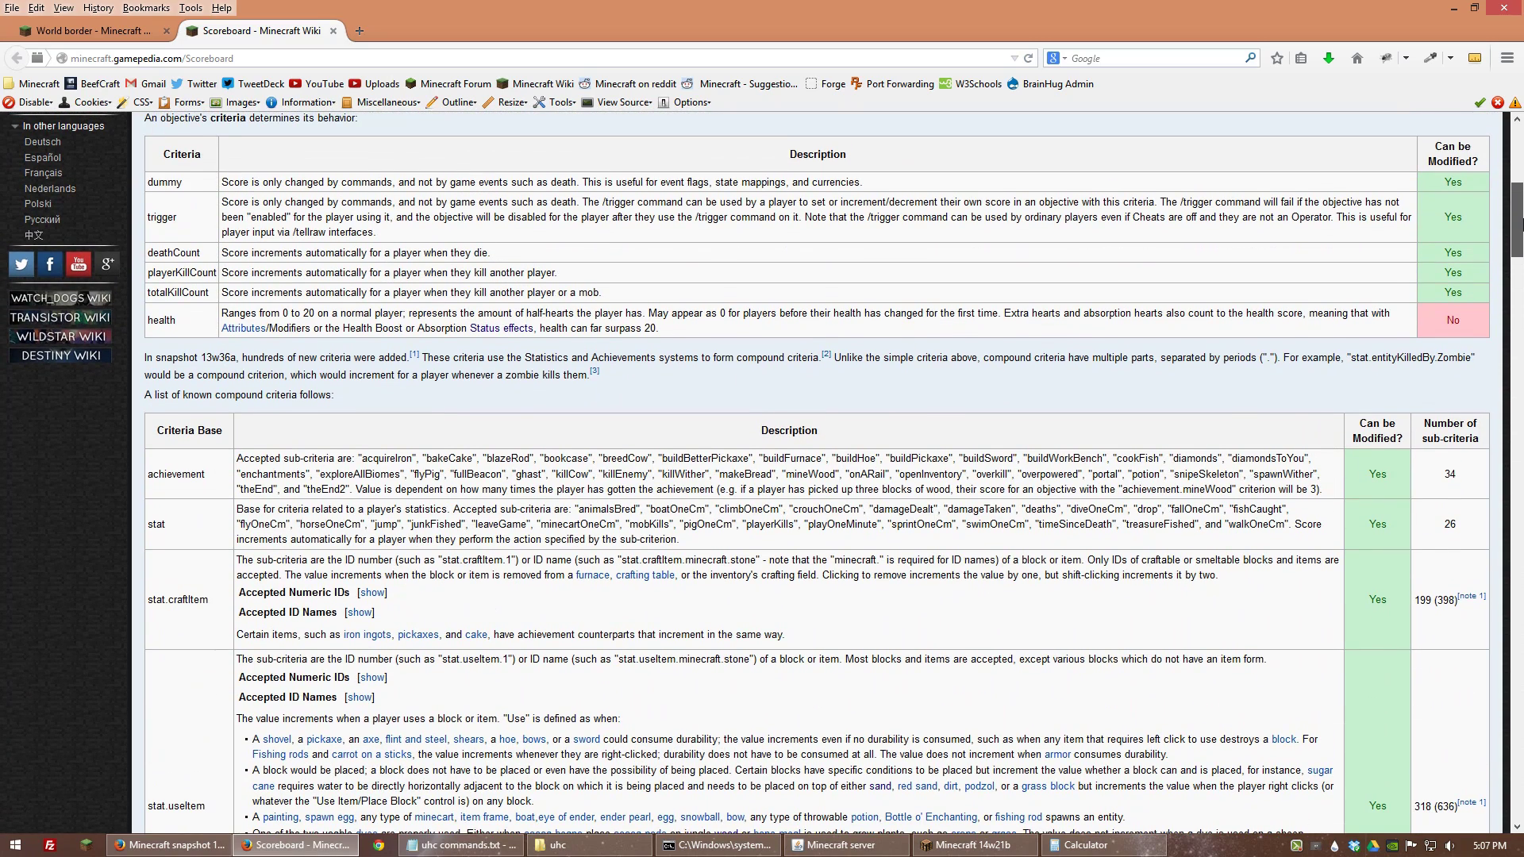
drag(1520, 222, 1522, 164)
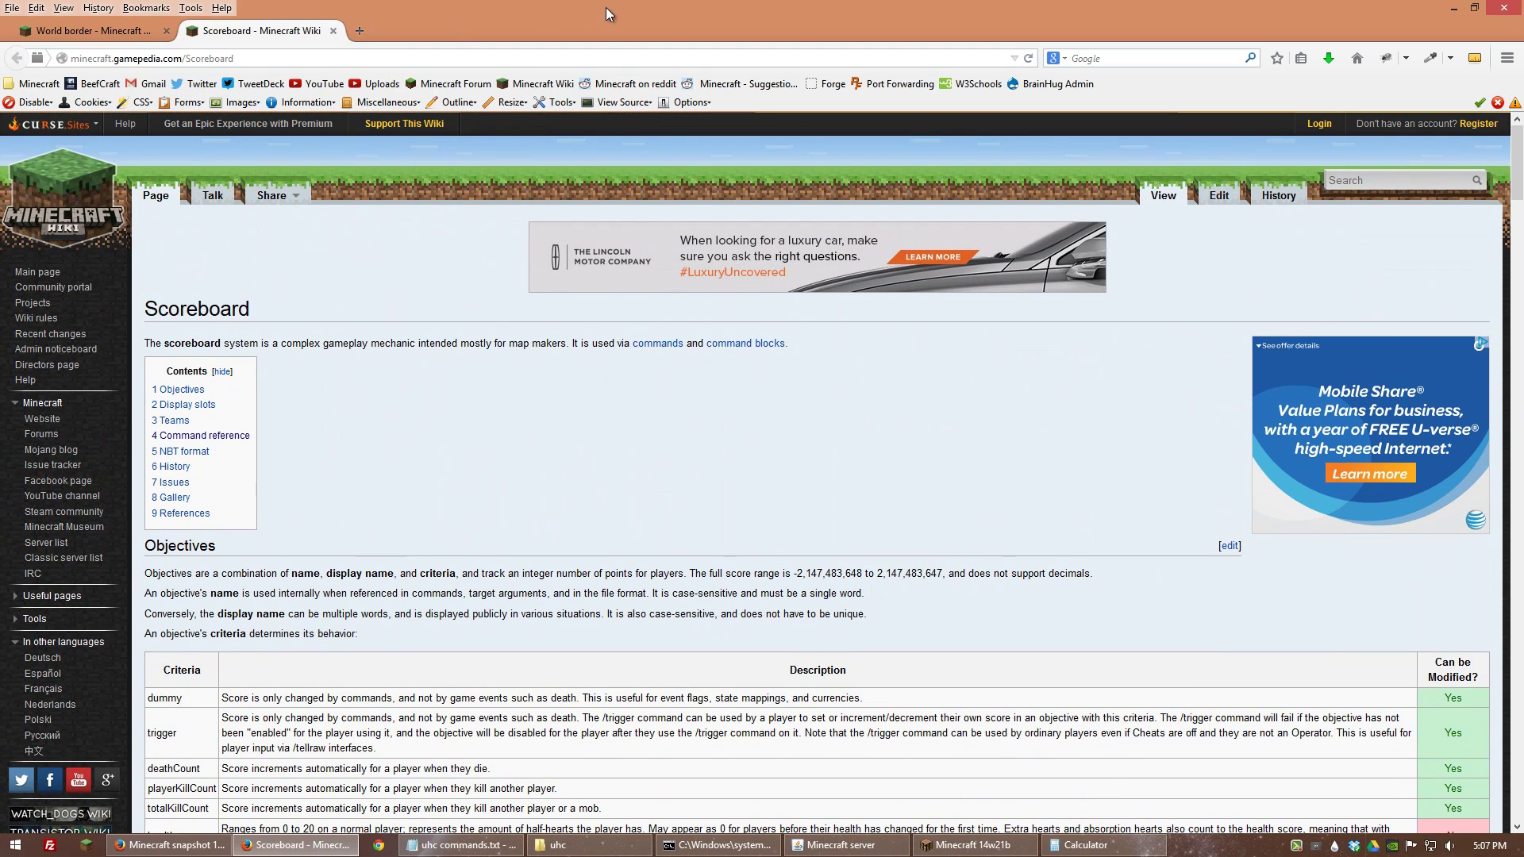
click(75, 32)
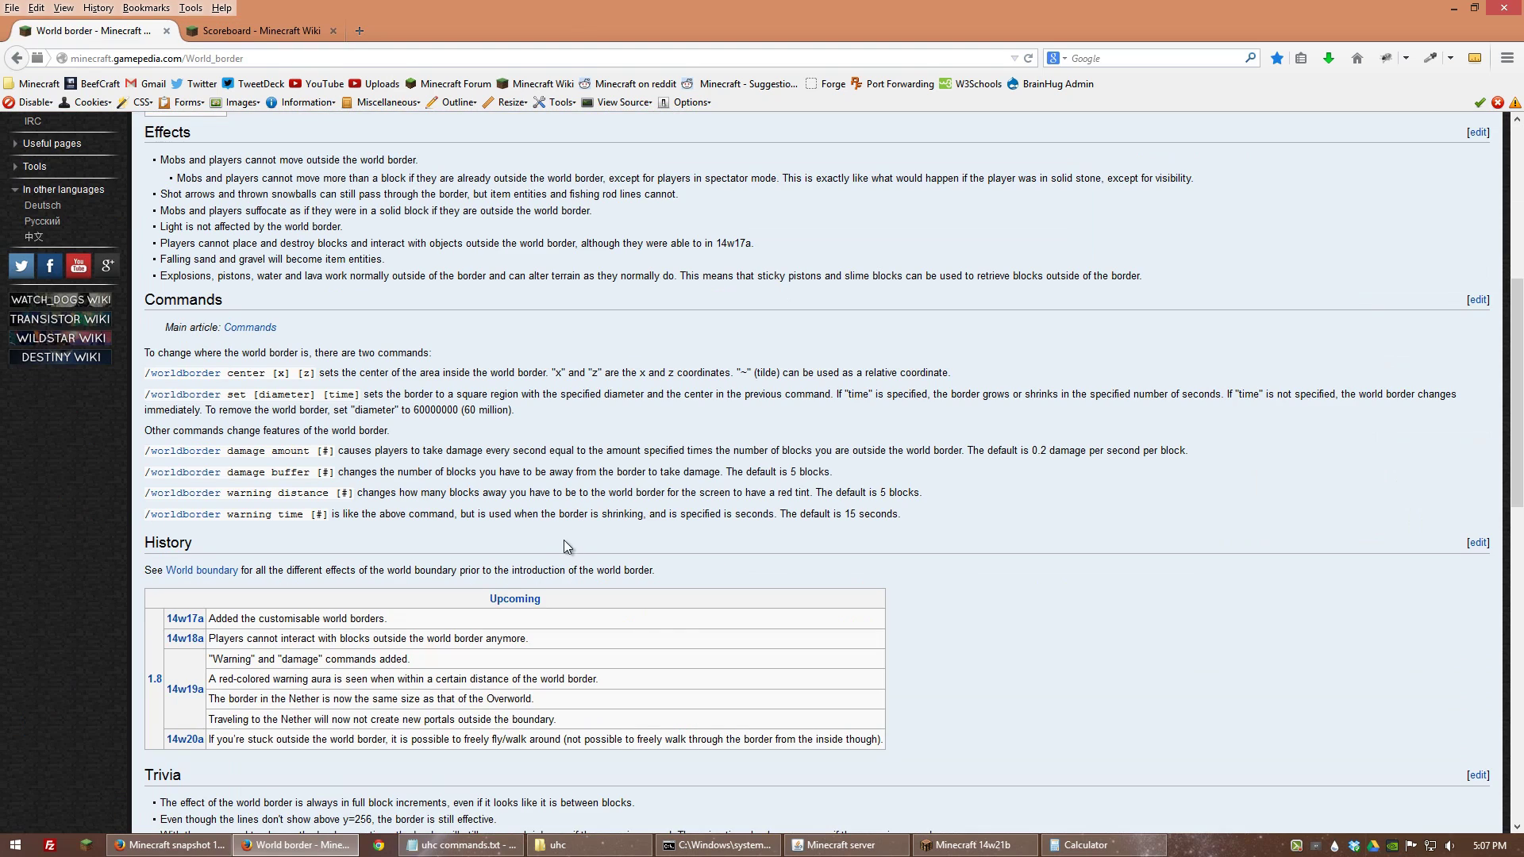